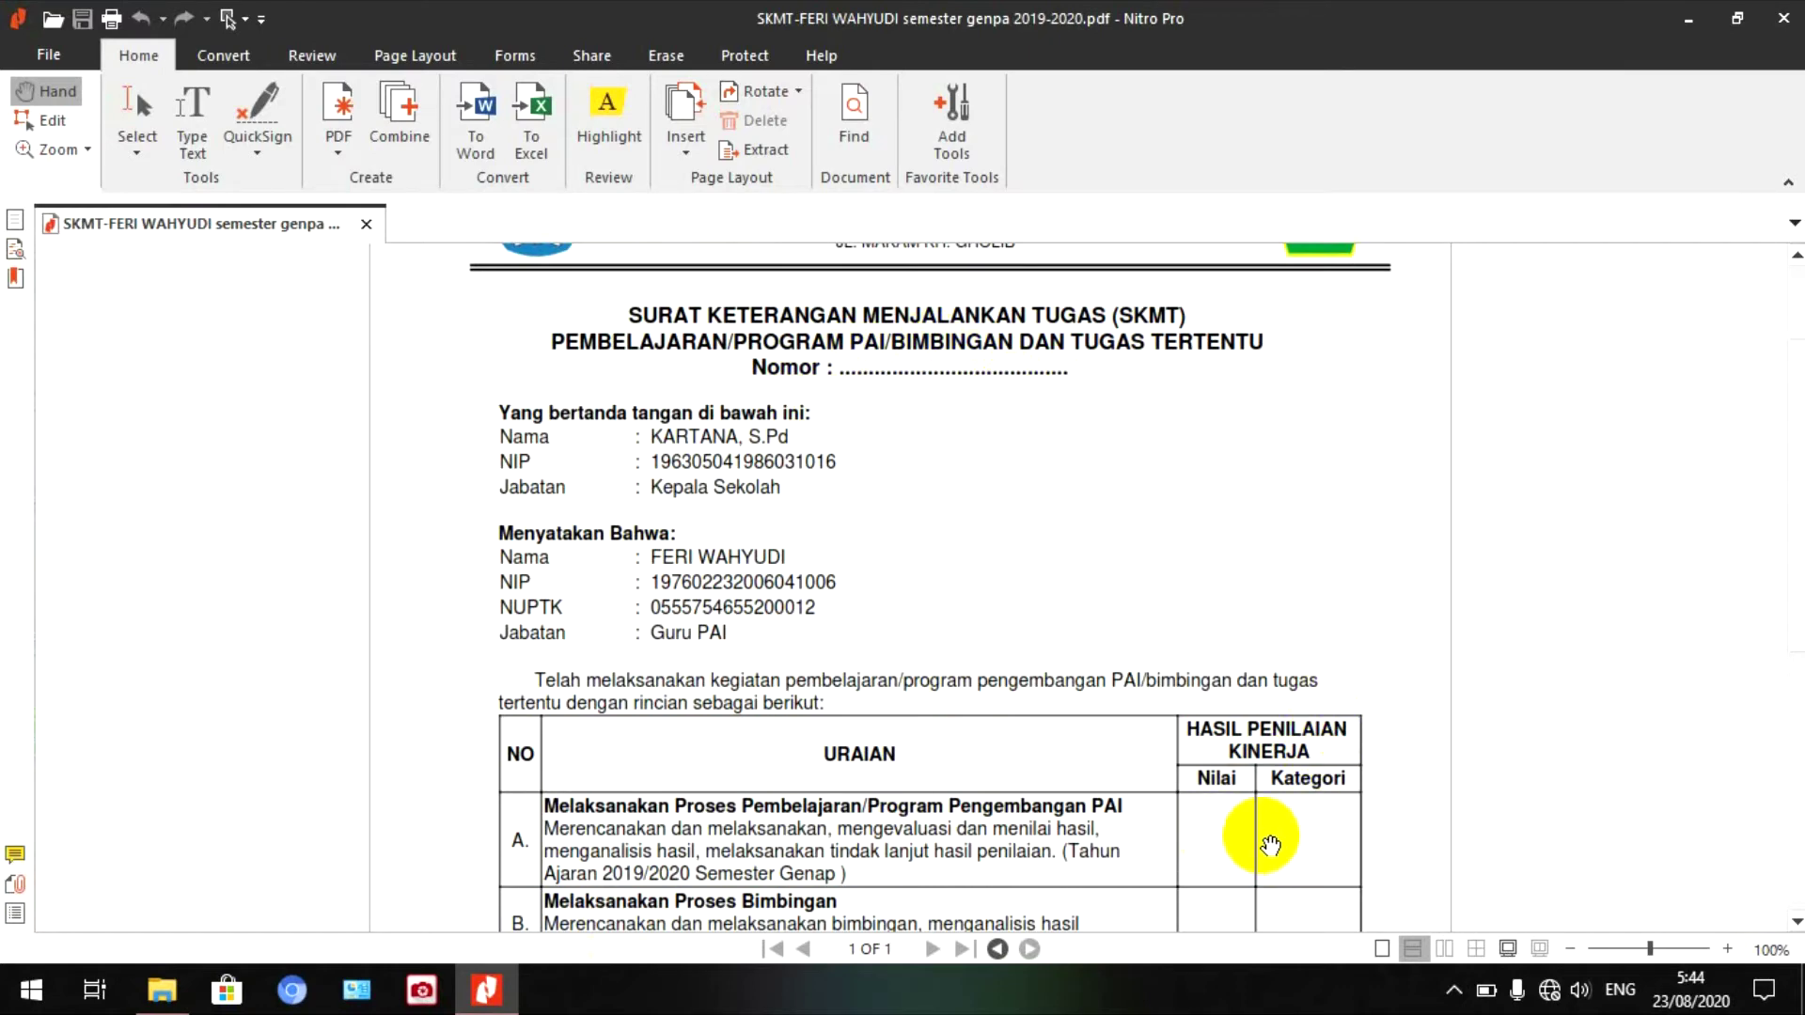
Examine the SKMT letter from its heading and the Nomor line through the assessment table
{"action": "left_click", "coordinate": [1205, 758]}
{"action": "scroll", "coordinate": [1269, 724], "scroll_direction": "down", "scroll_amount": 2}
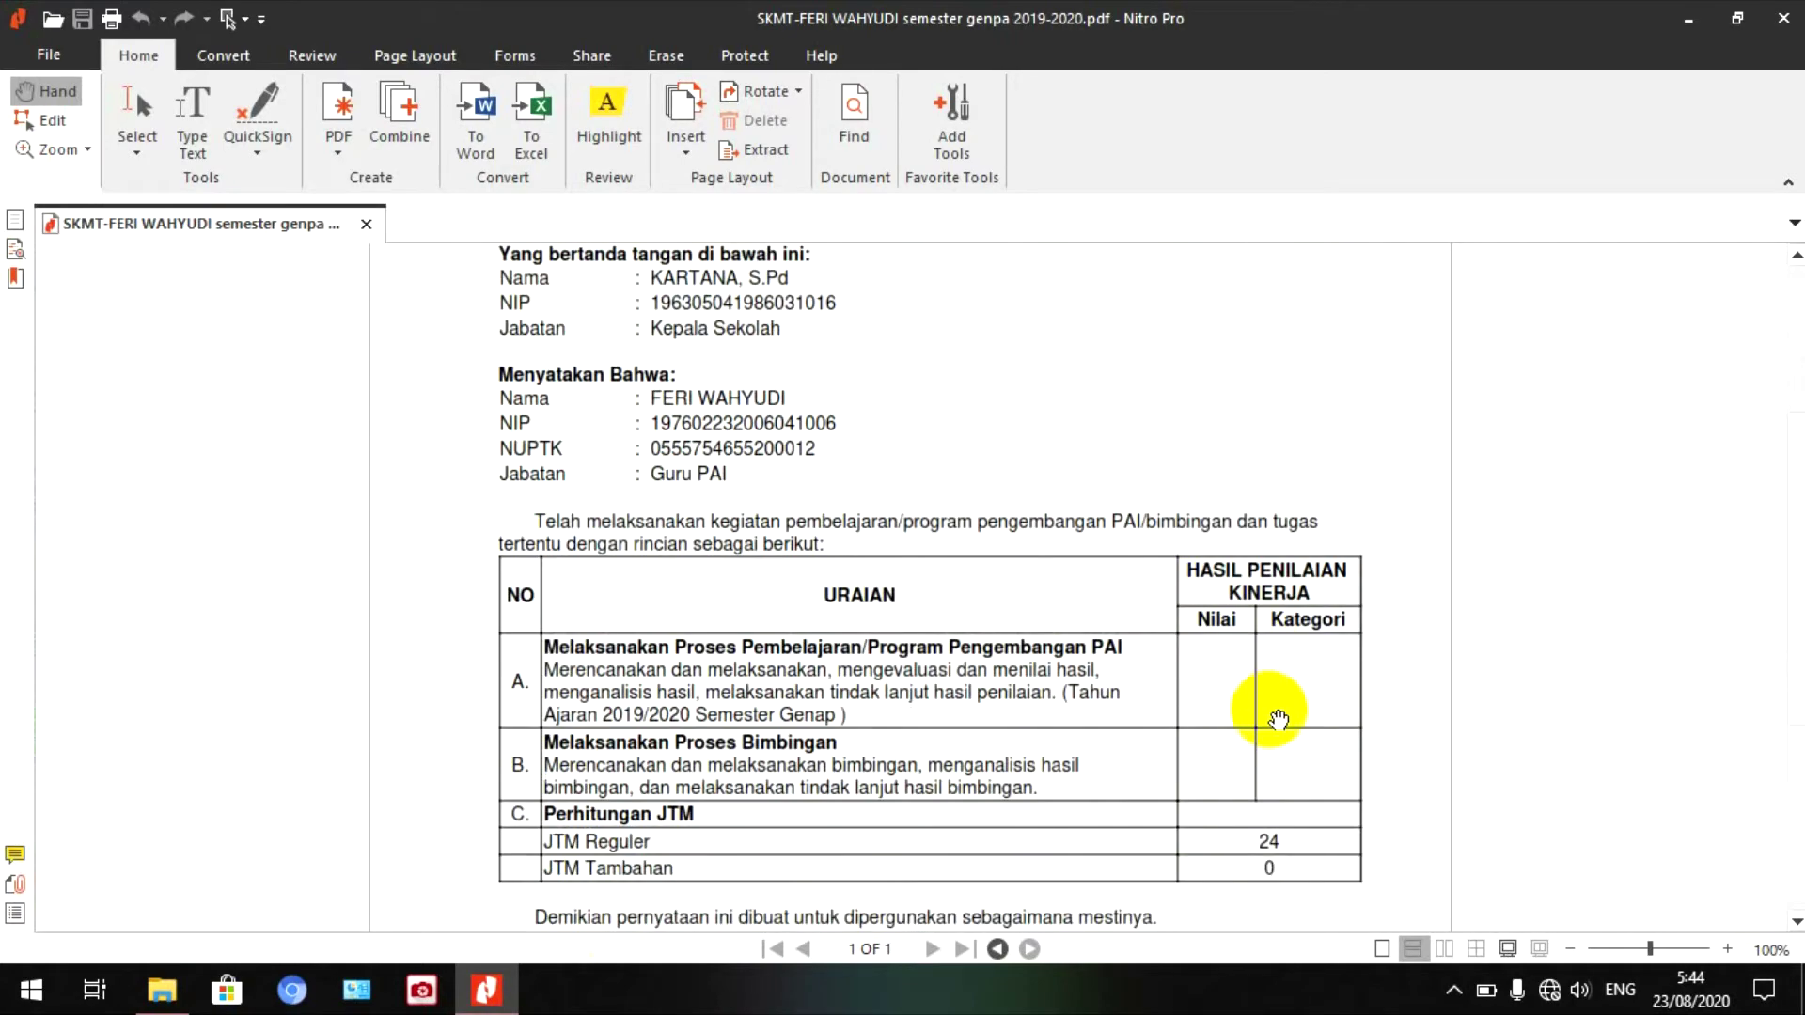
{"action": "scroll", "coordinate": [1274, 719], "scroll_direction": "down", "scroll_amount": 1}
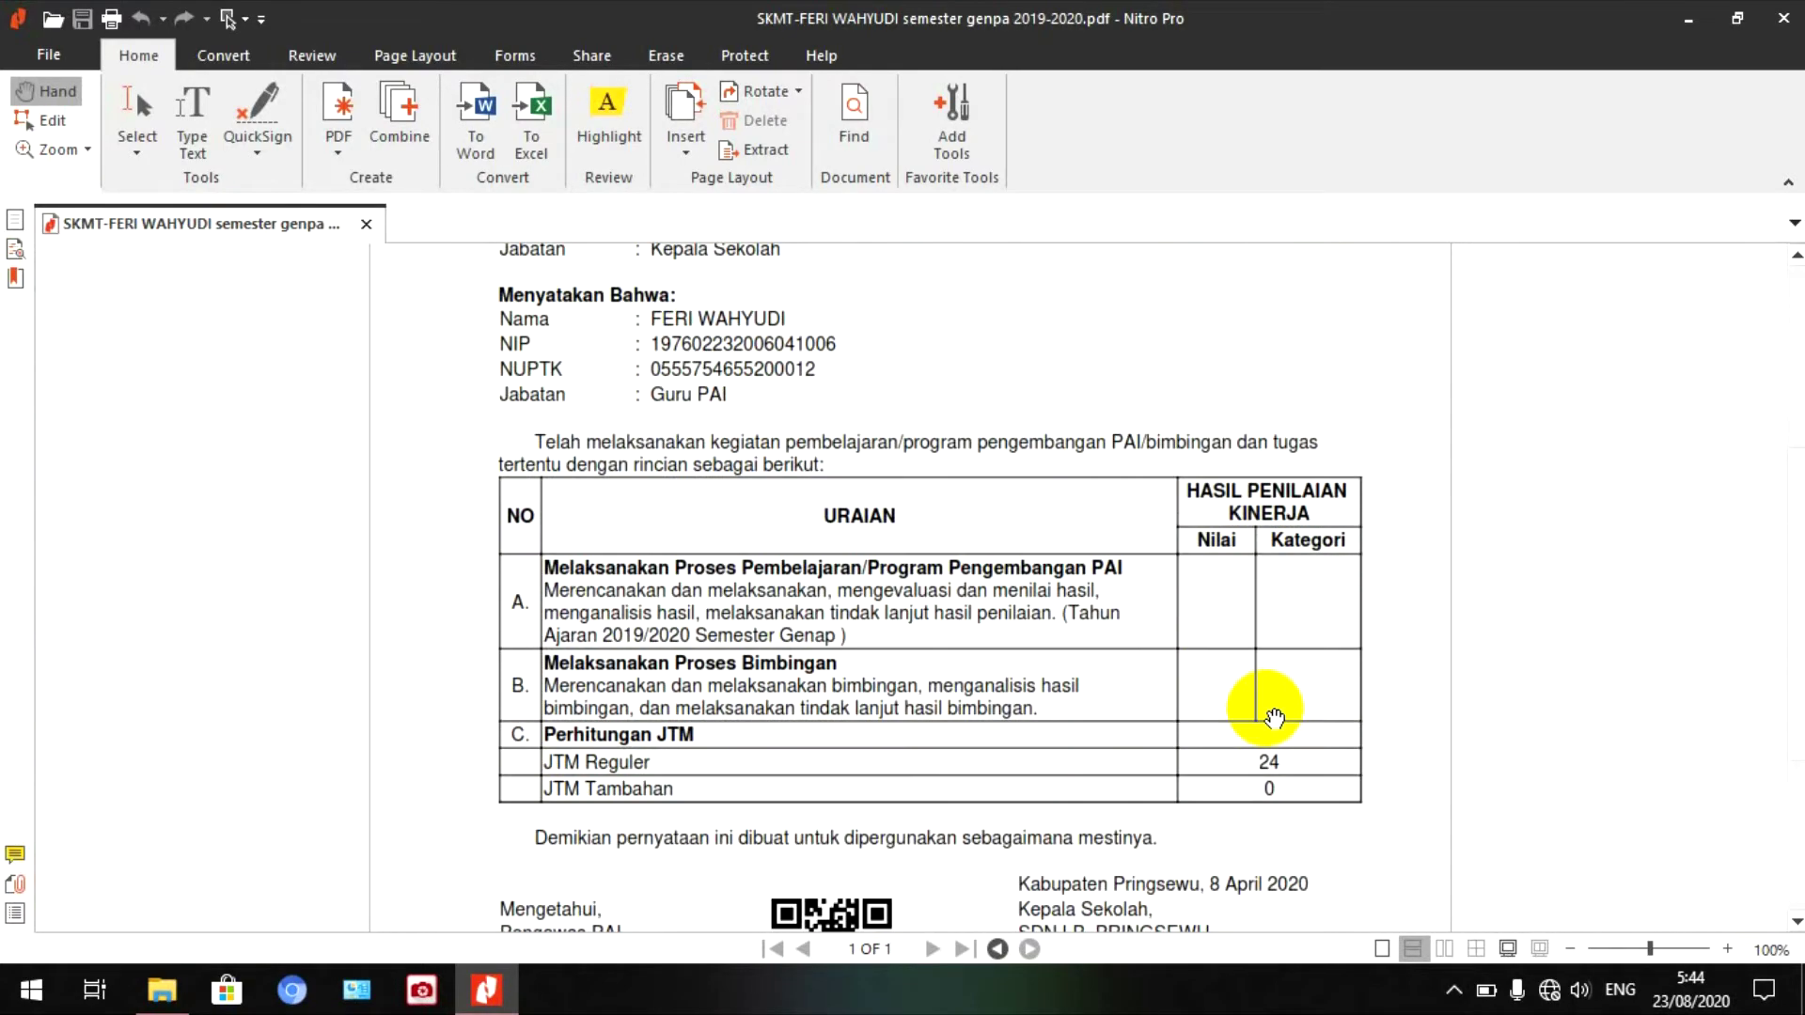
{"action": "scroll", "coordinate": [1274, 718], "scroll_direction": "up", "scroll_amount": 1}
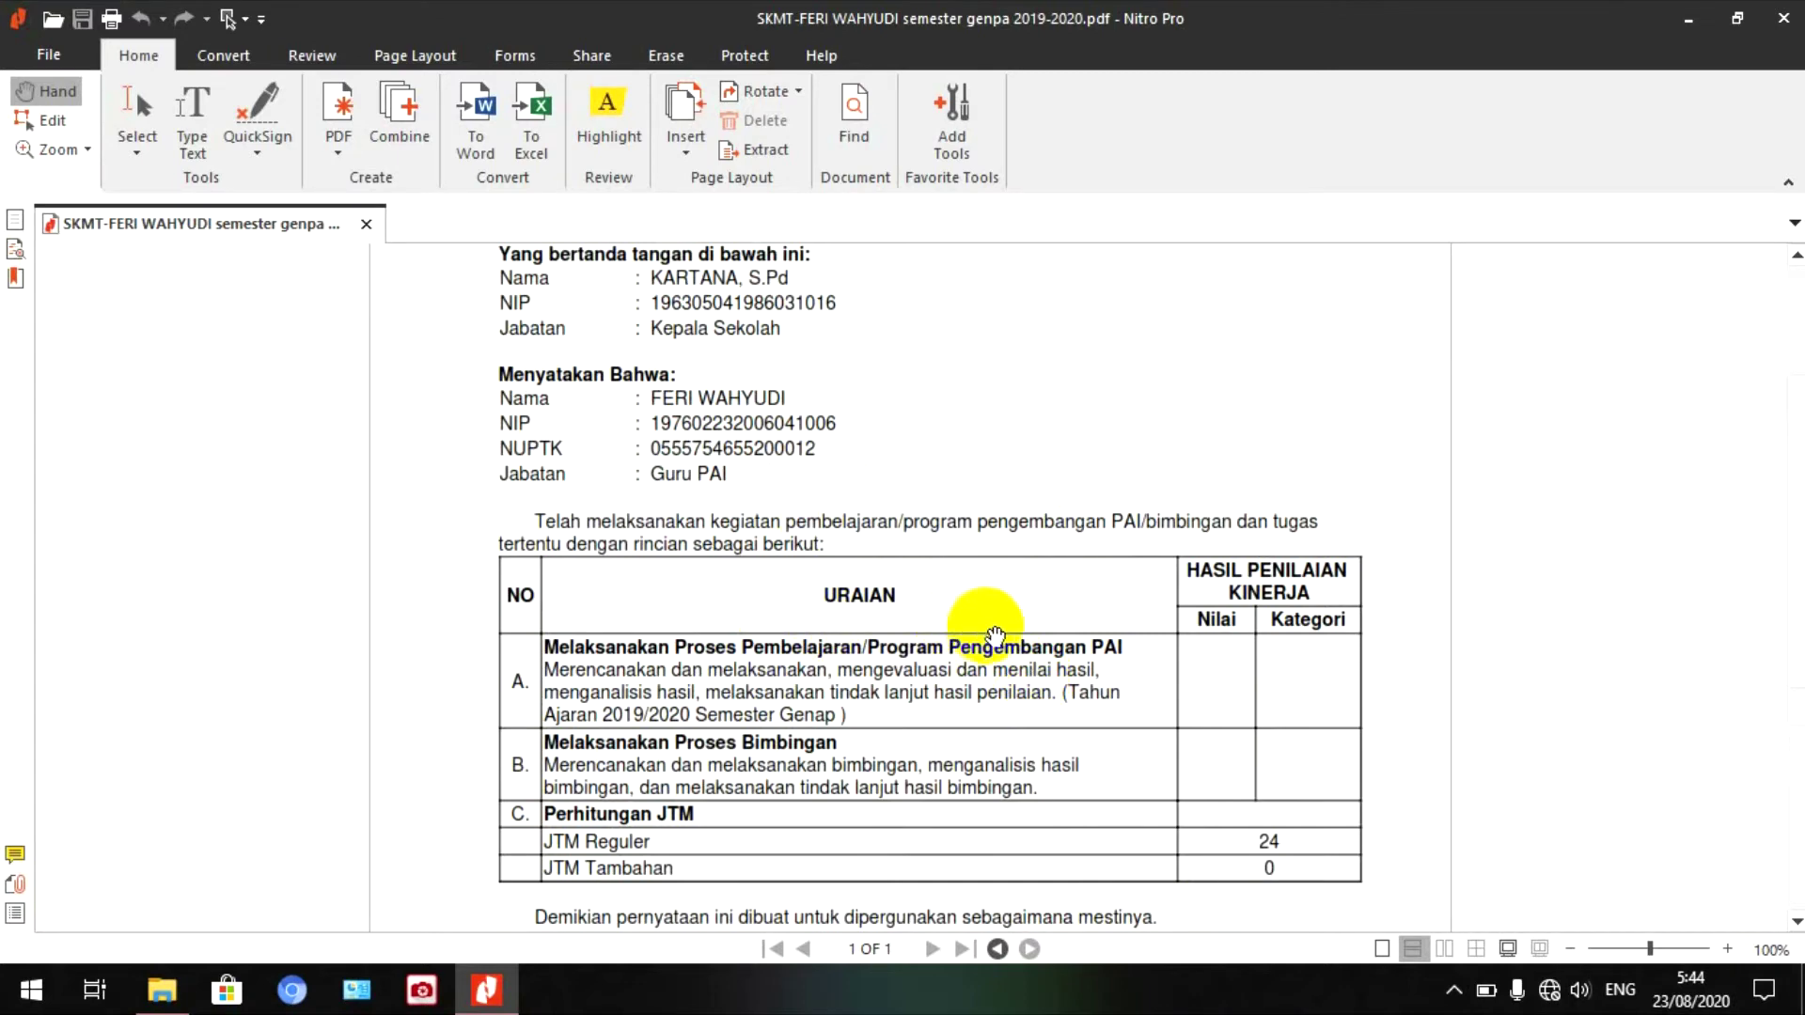
{"action": "scroll", "coordinate": [978, 630], "scroll_direction": "up", "scroll_amount": 3}
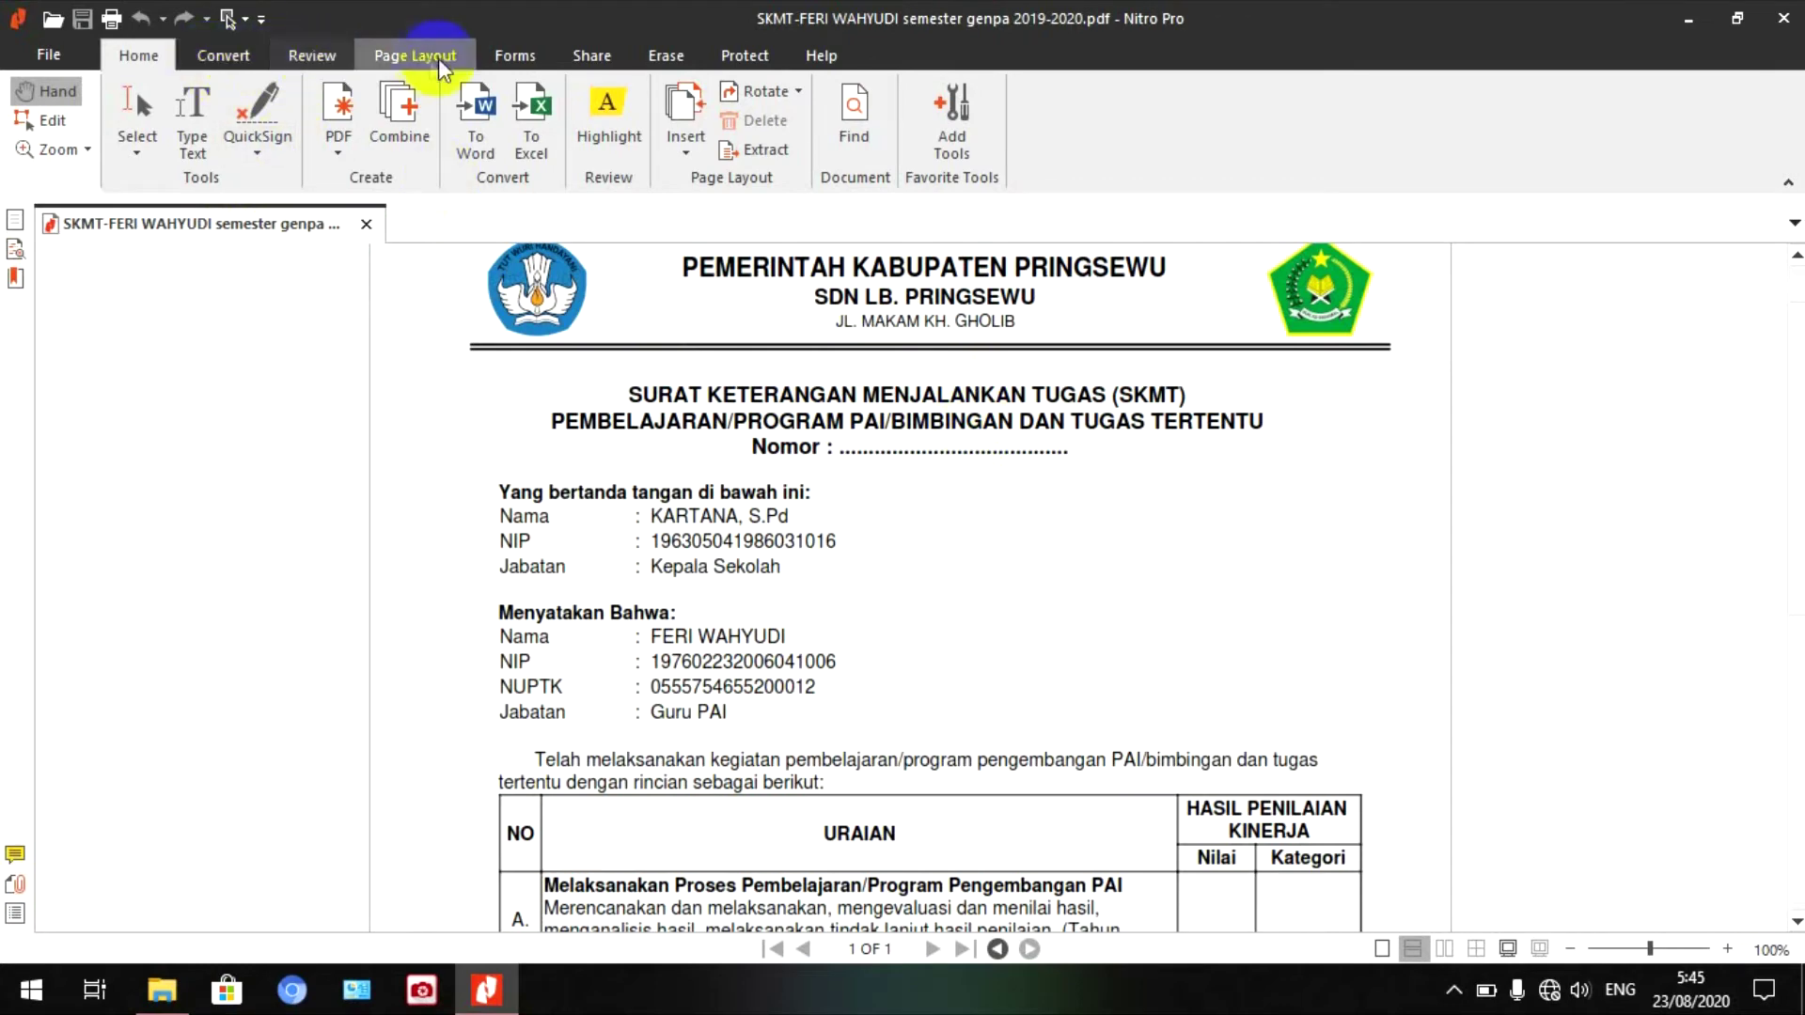
{"action": "left_click", "coordinate": [661, 58]}
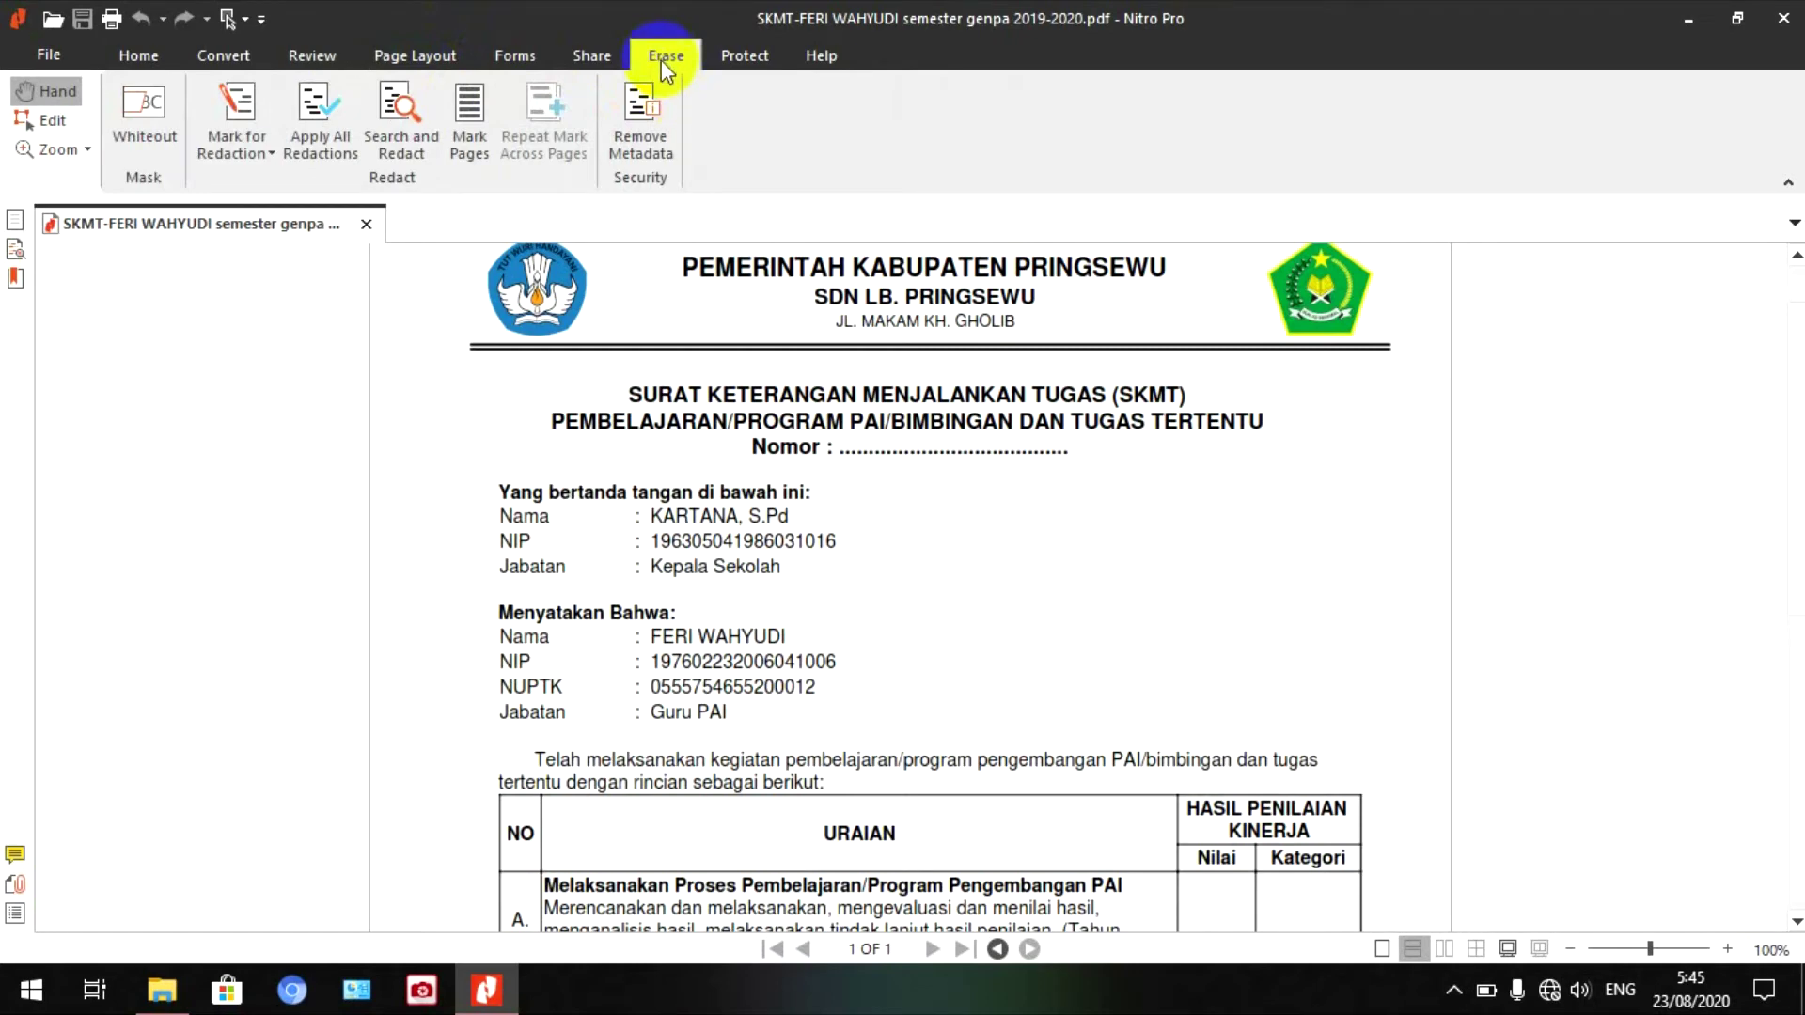
{"action": "left_click", "coordinate": [136, 104]}
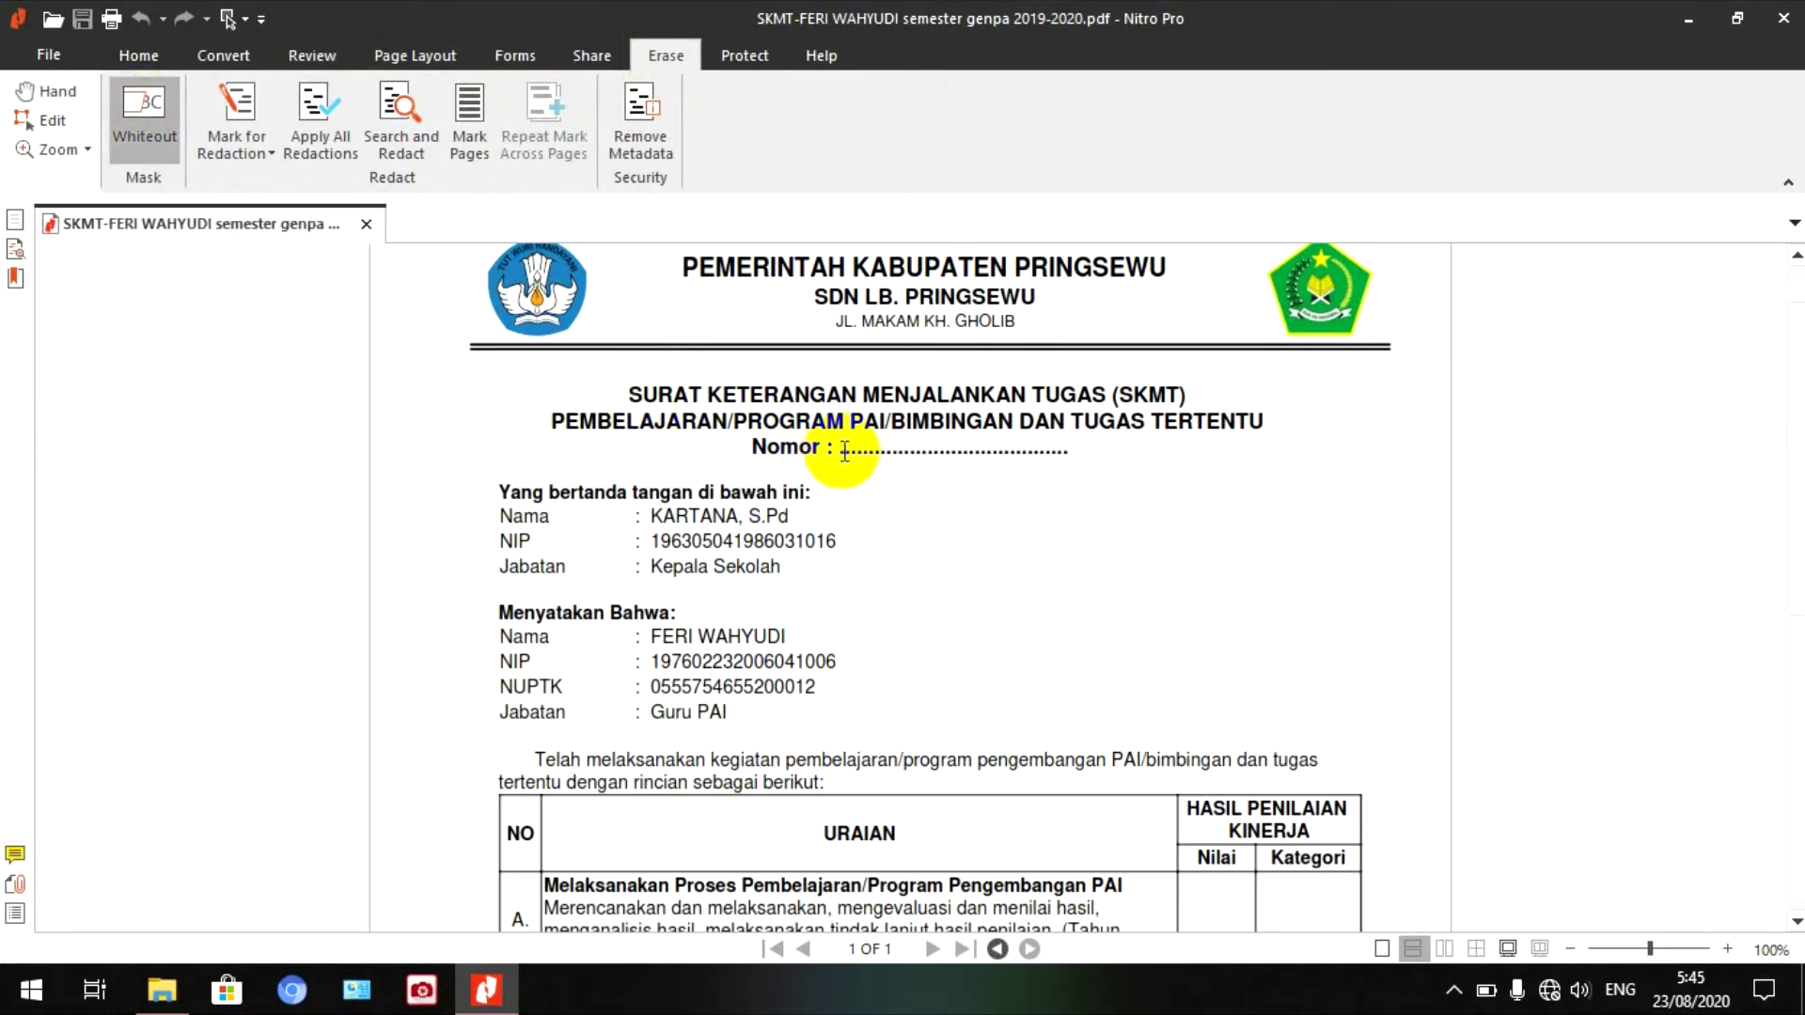
{"action": "left_click_drag", "start_coordinate": [840, 438], "coordinate": [1071, 473]}
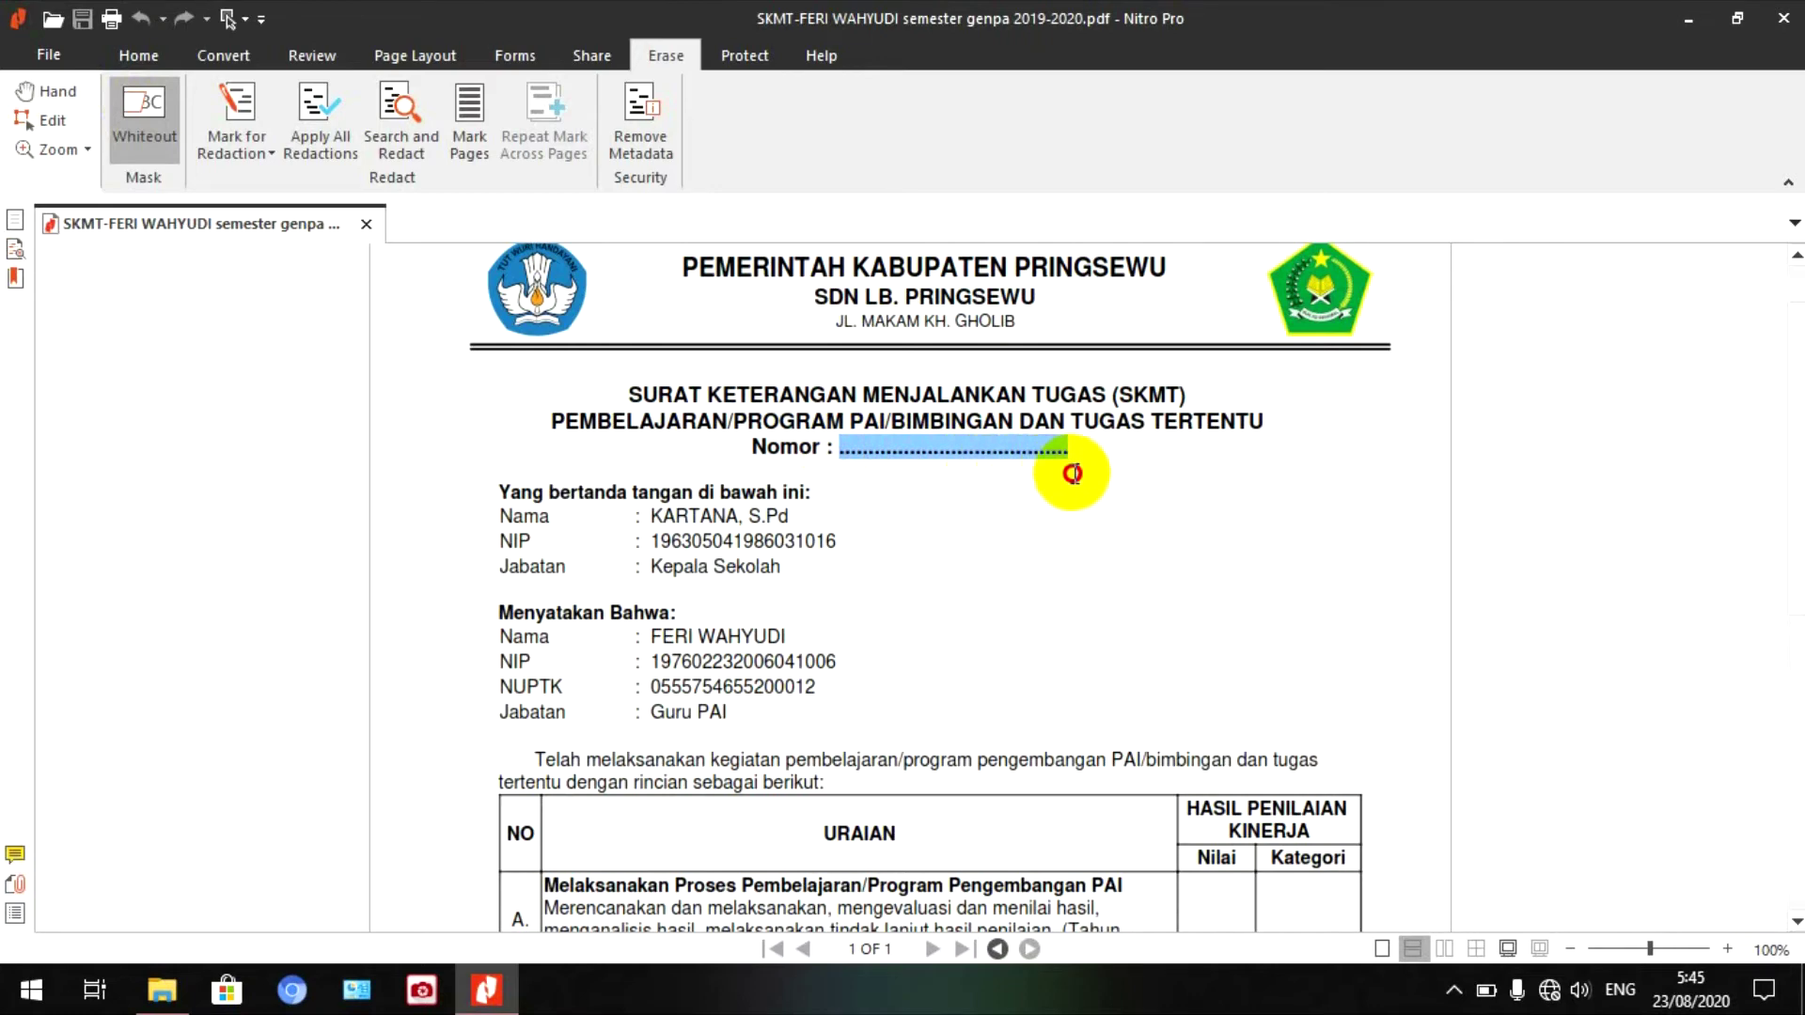
{"action": "left_click_drag", "start_coordinate": [1072, 473], "coordinate": [1078, 467]}
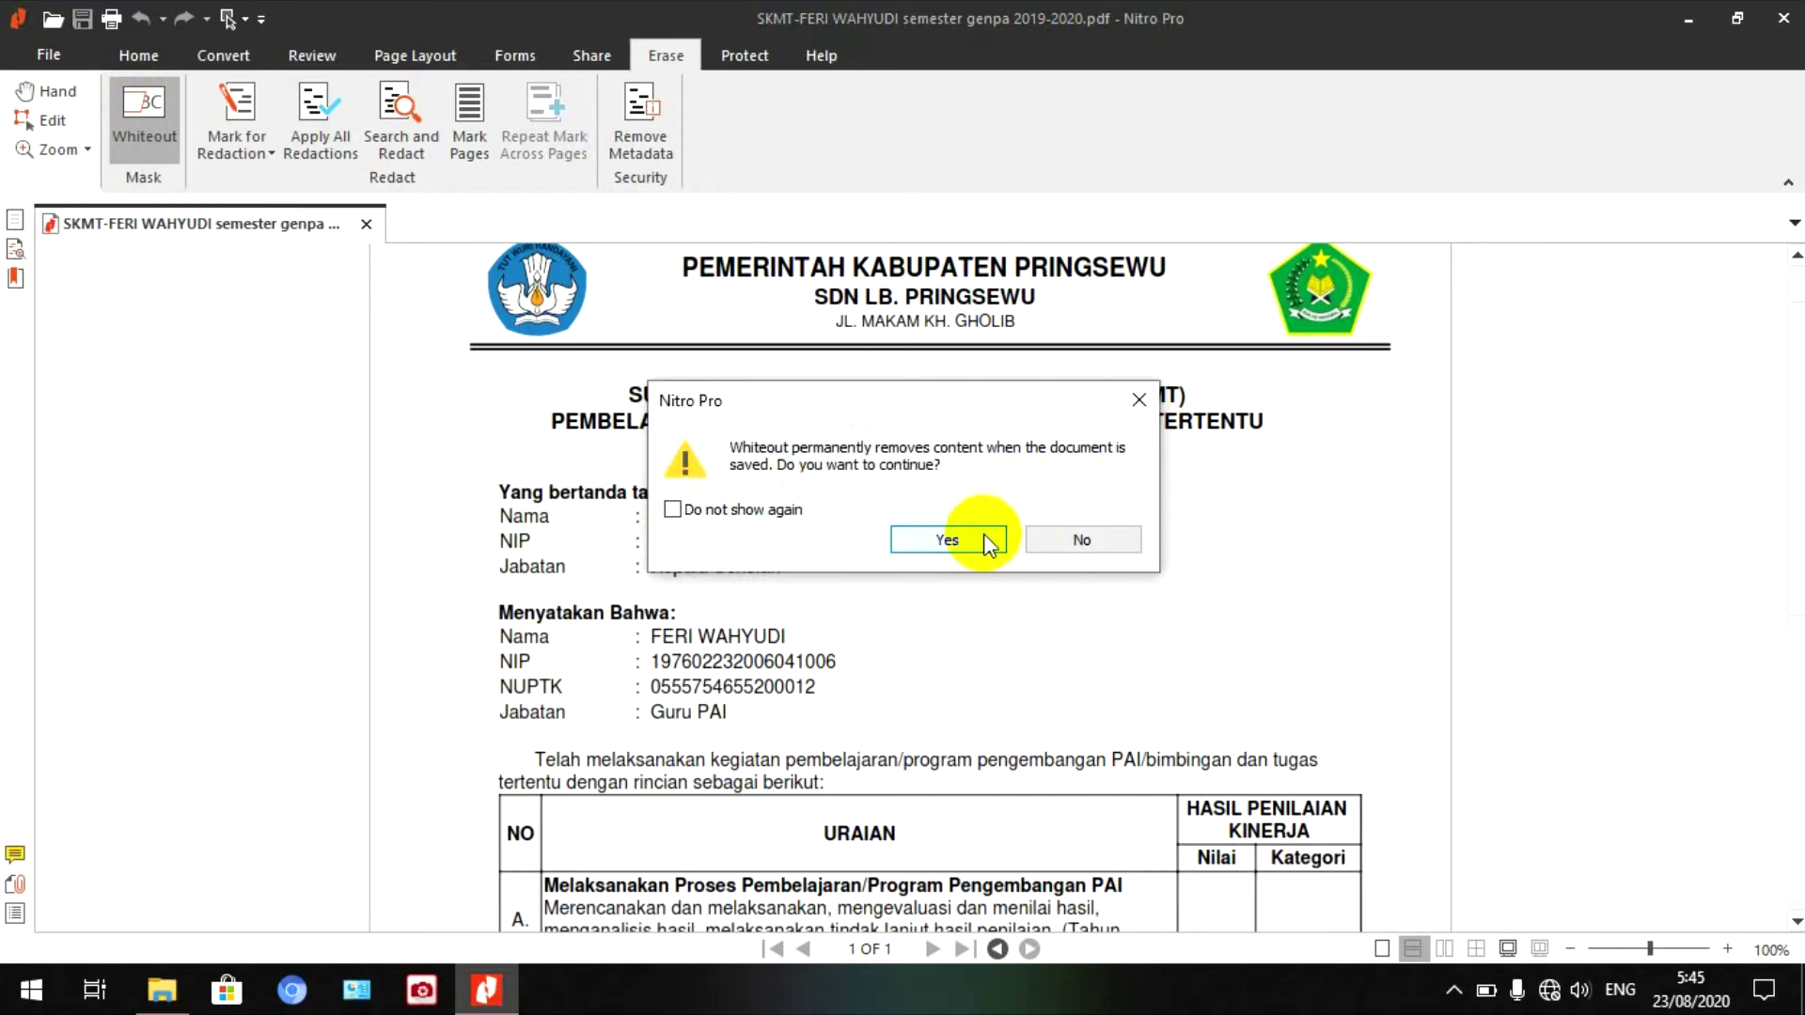
{"action": "left_click", "coordinate": [1139, 402]}
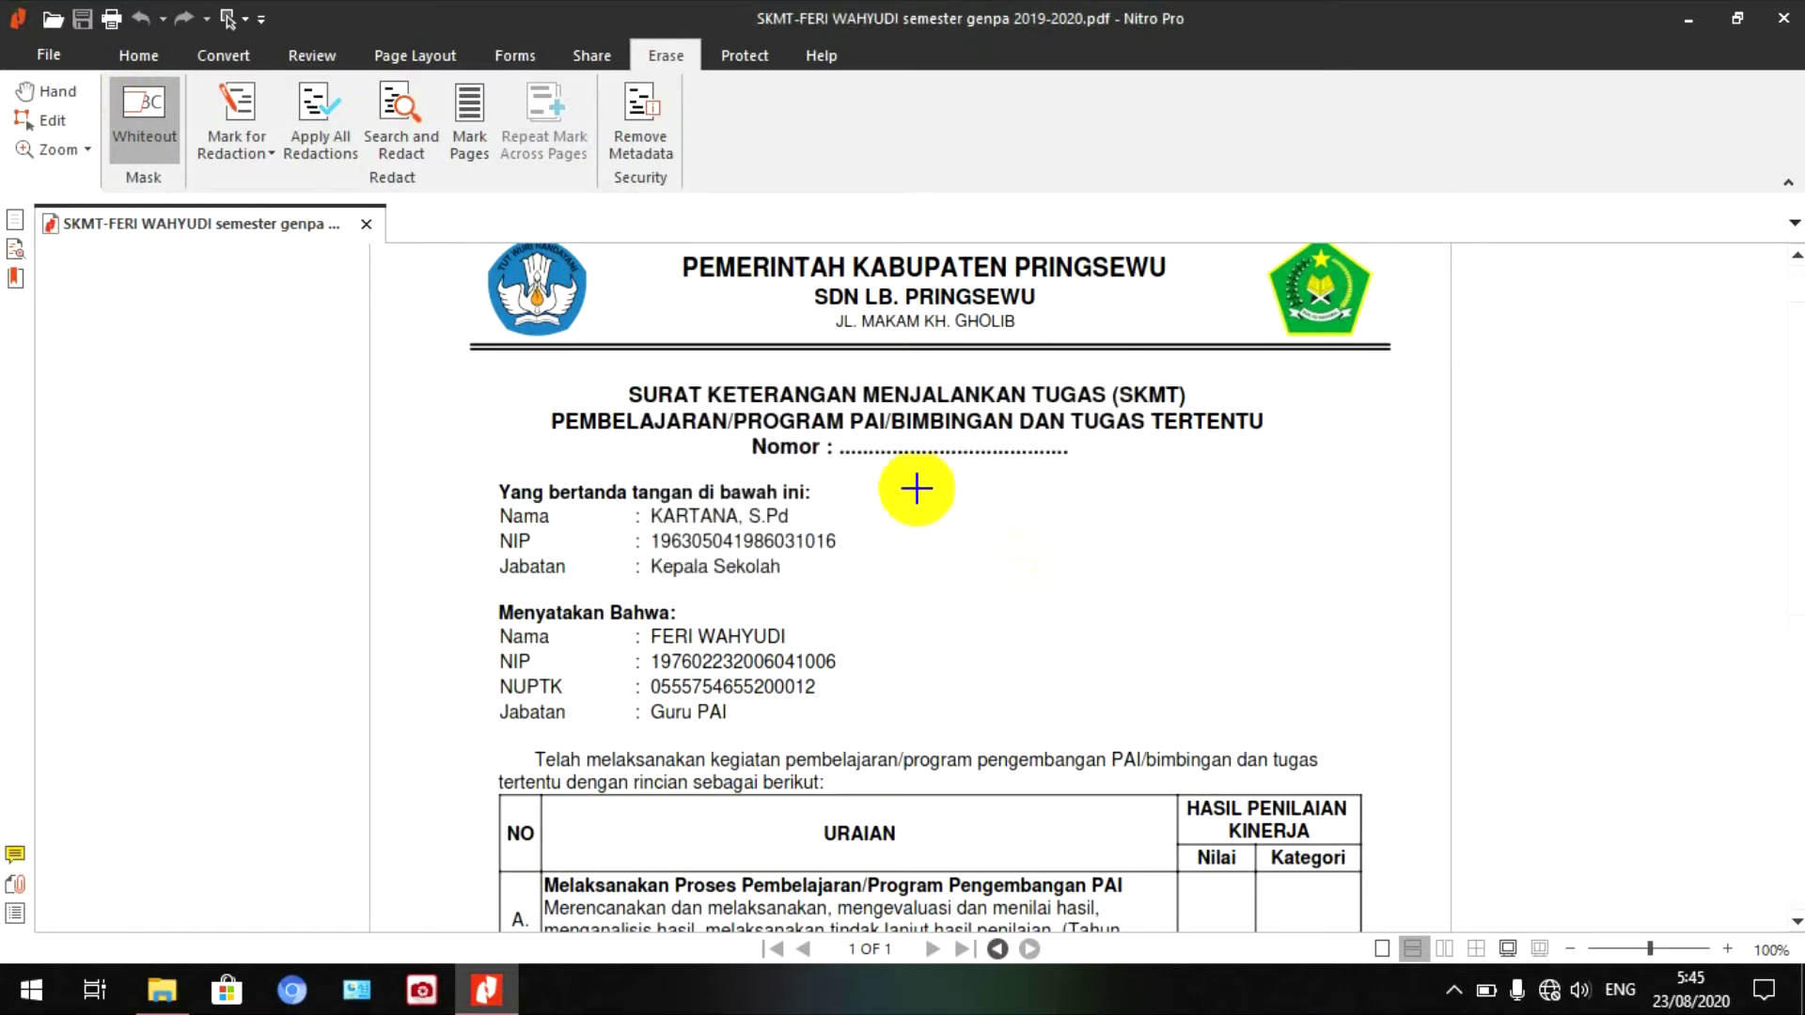
Erase the dotted line after "Nomor :" with Whiteout, agreeing to permanent removal of the content on saving
{"action": "left_click", "coordinate": [639, 62]}
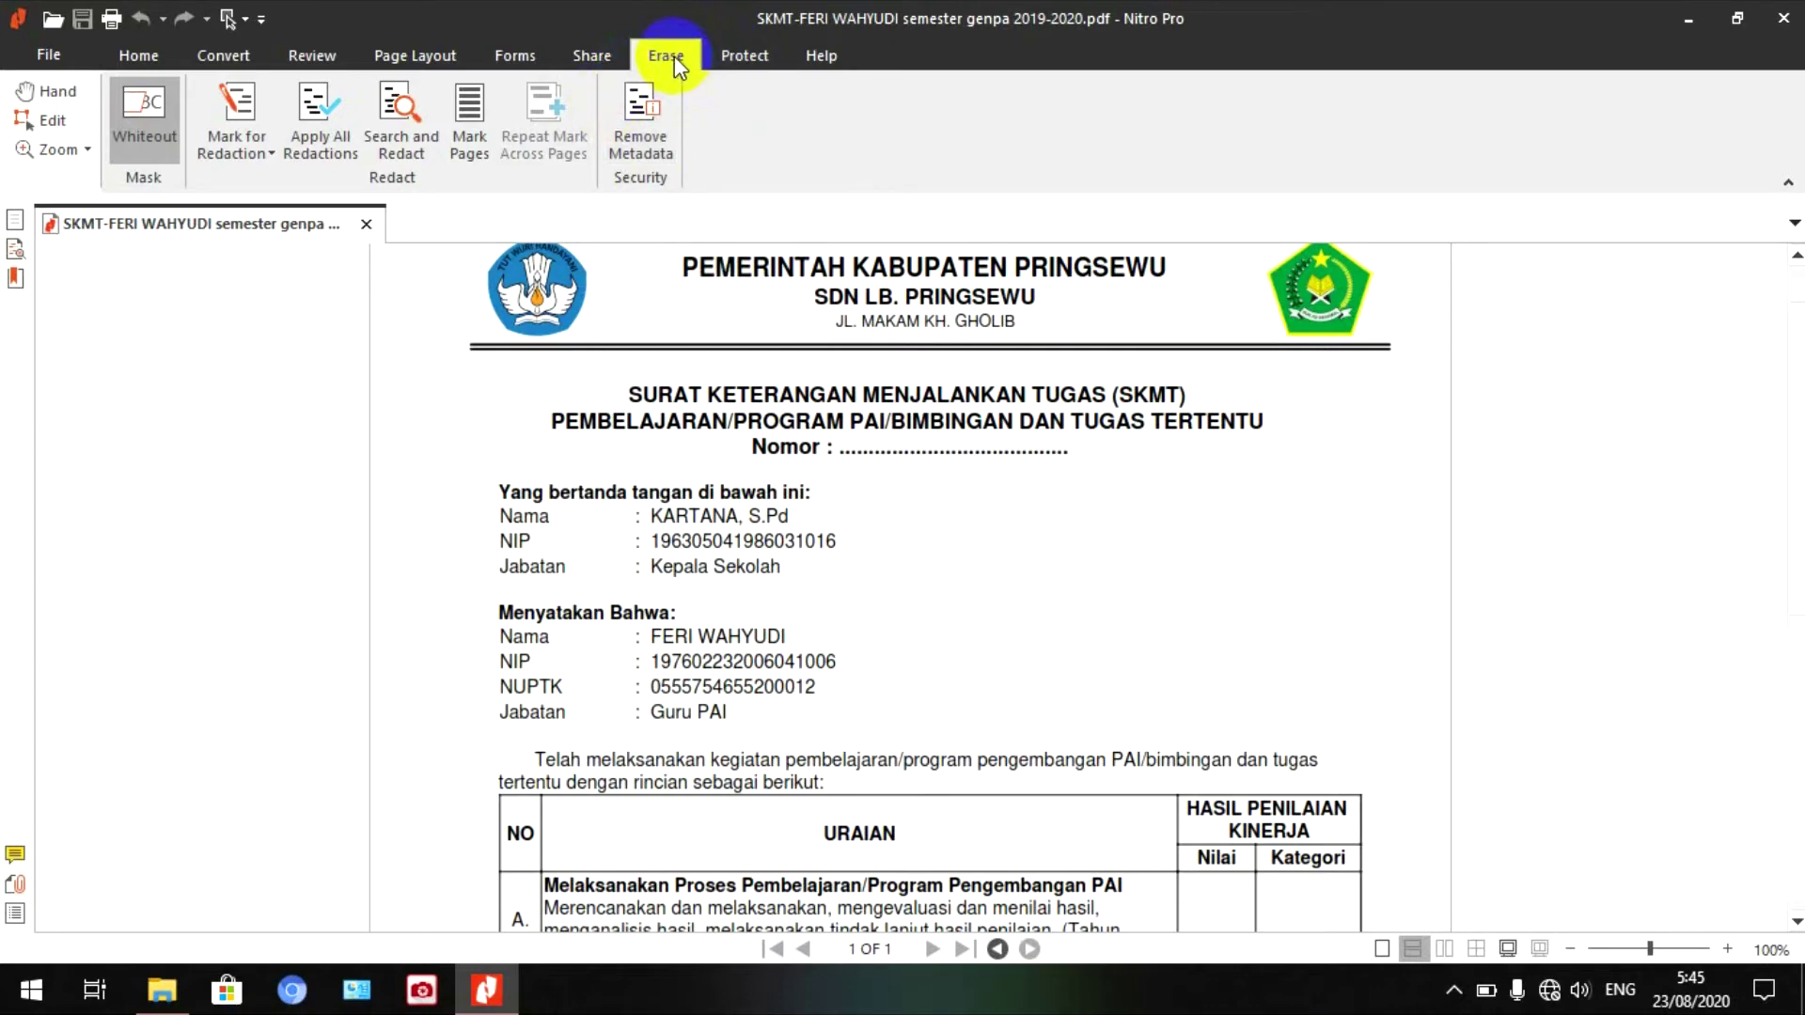
{"action": "left_click", "coordinate": [141, 123]}
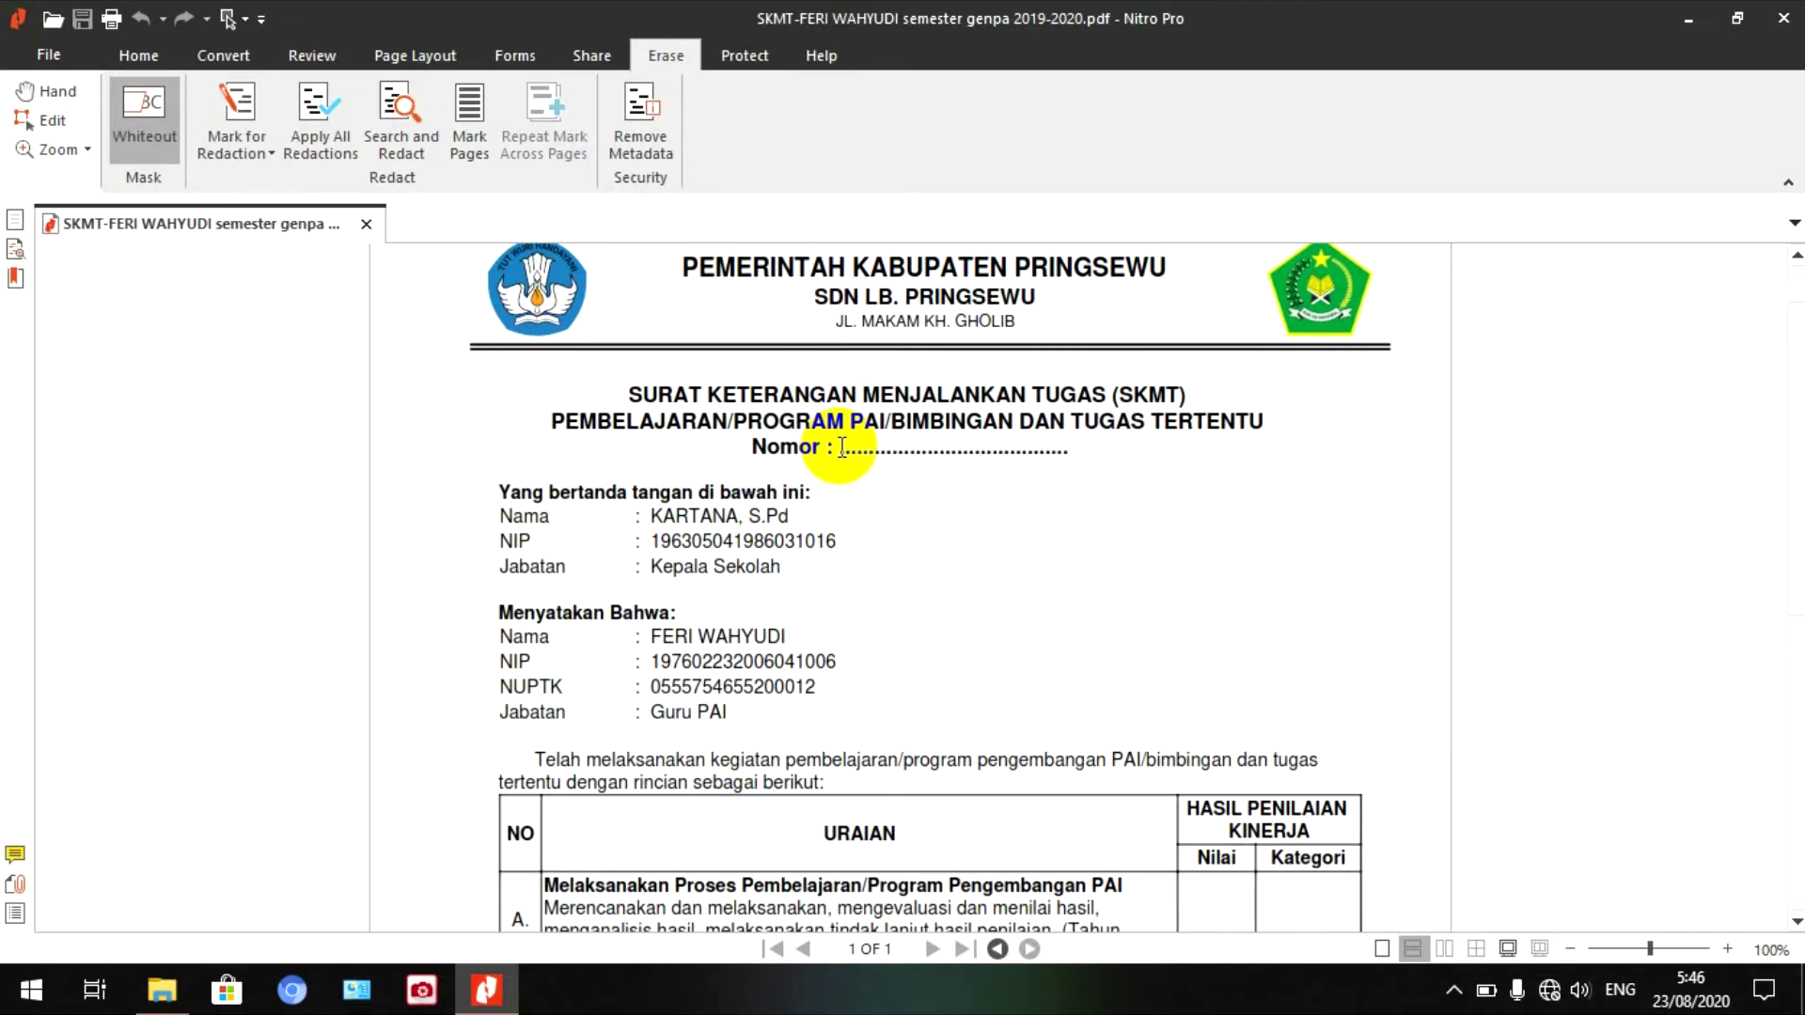
{"action": "left_click_drag", "start_coordinate": [841, 449], "coordinate": [1080, 460]}
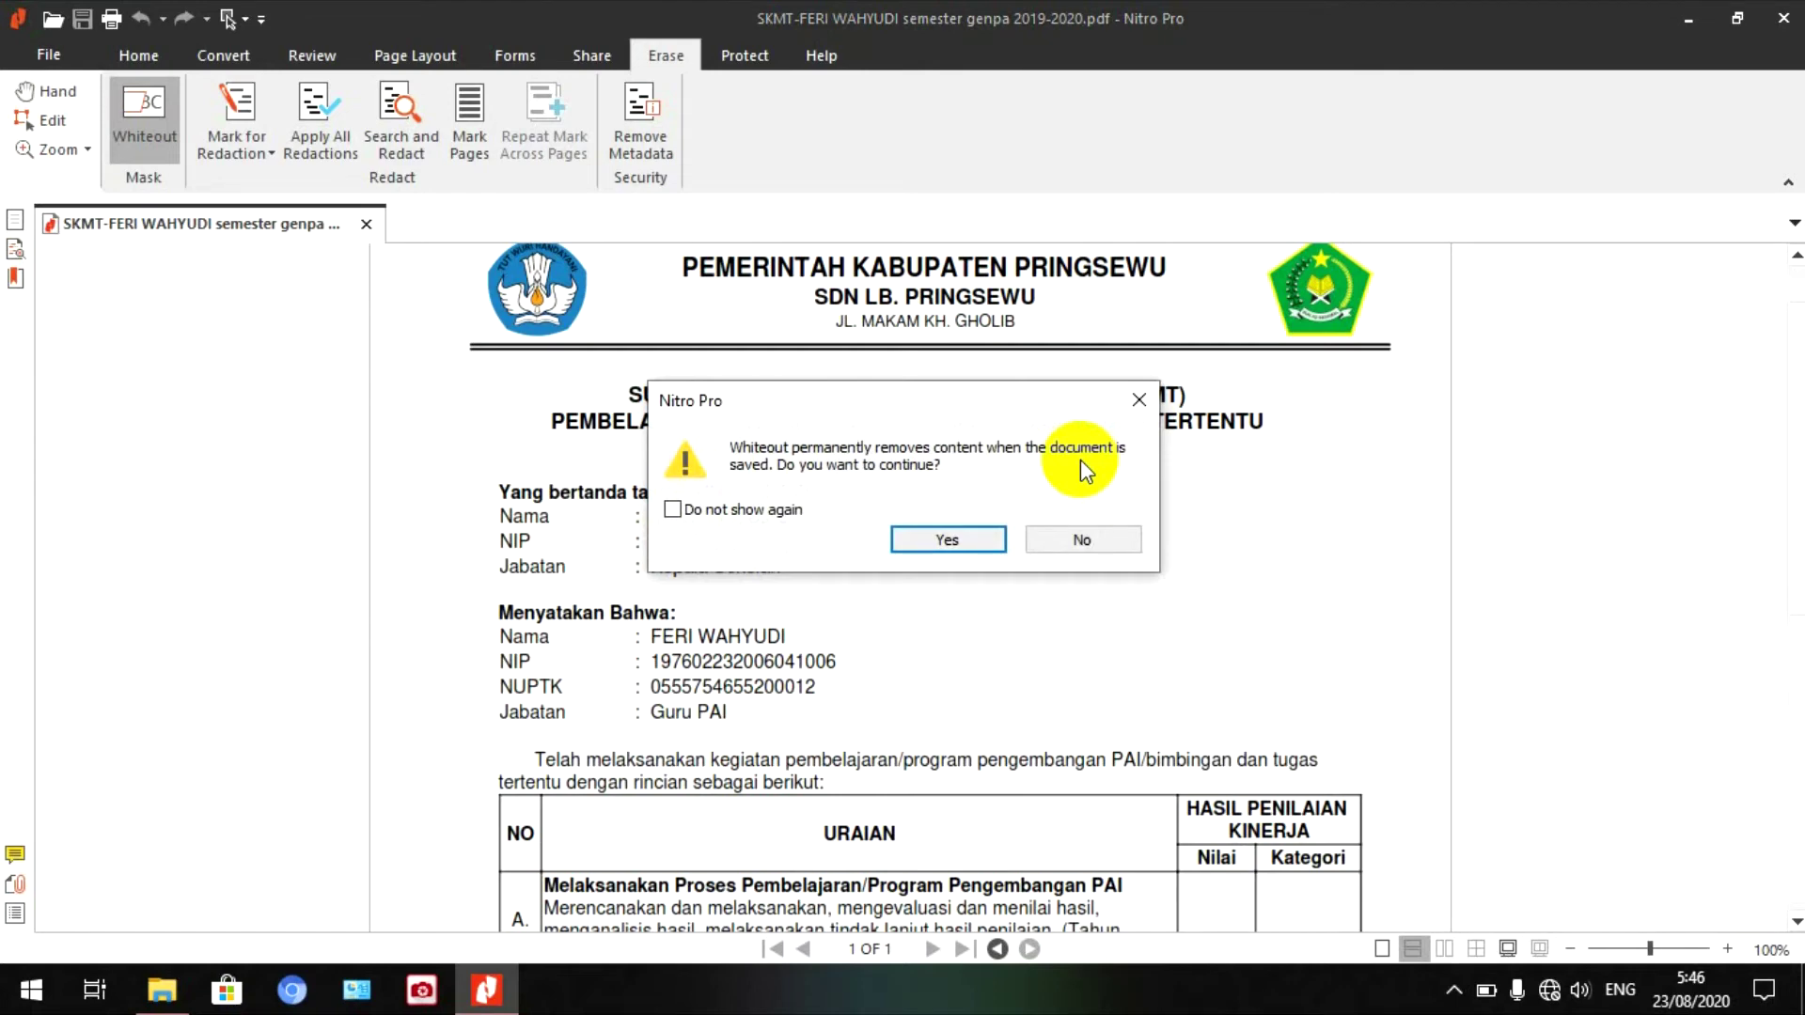
{"action": "left_click", "coordinate": [983, 539]}
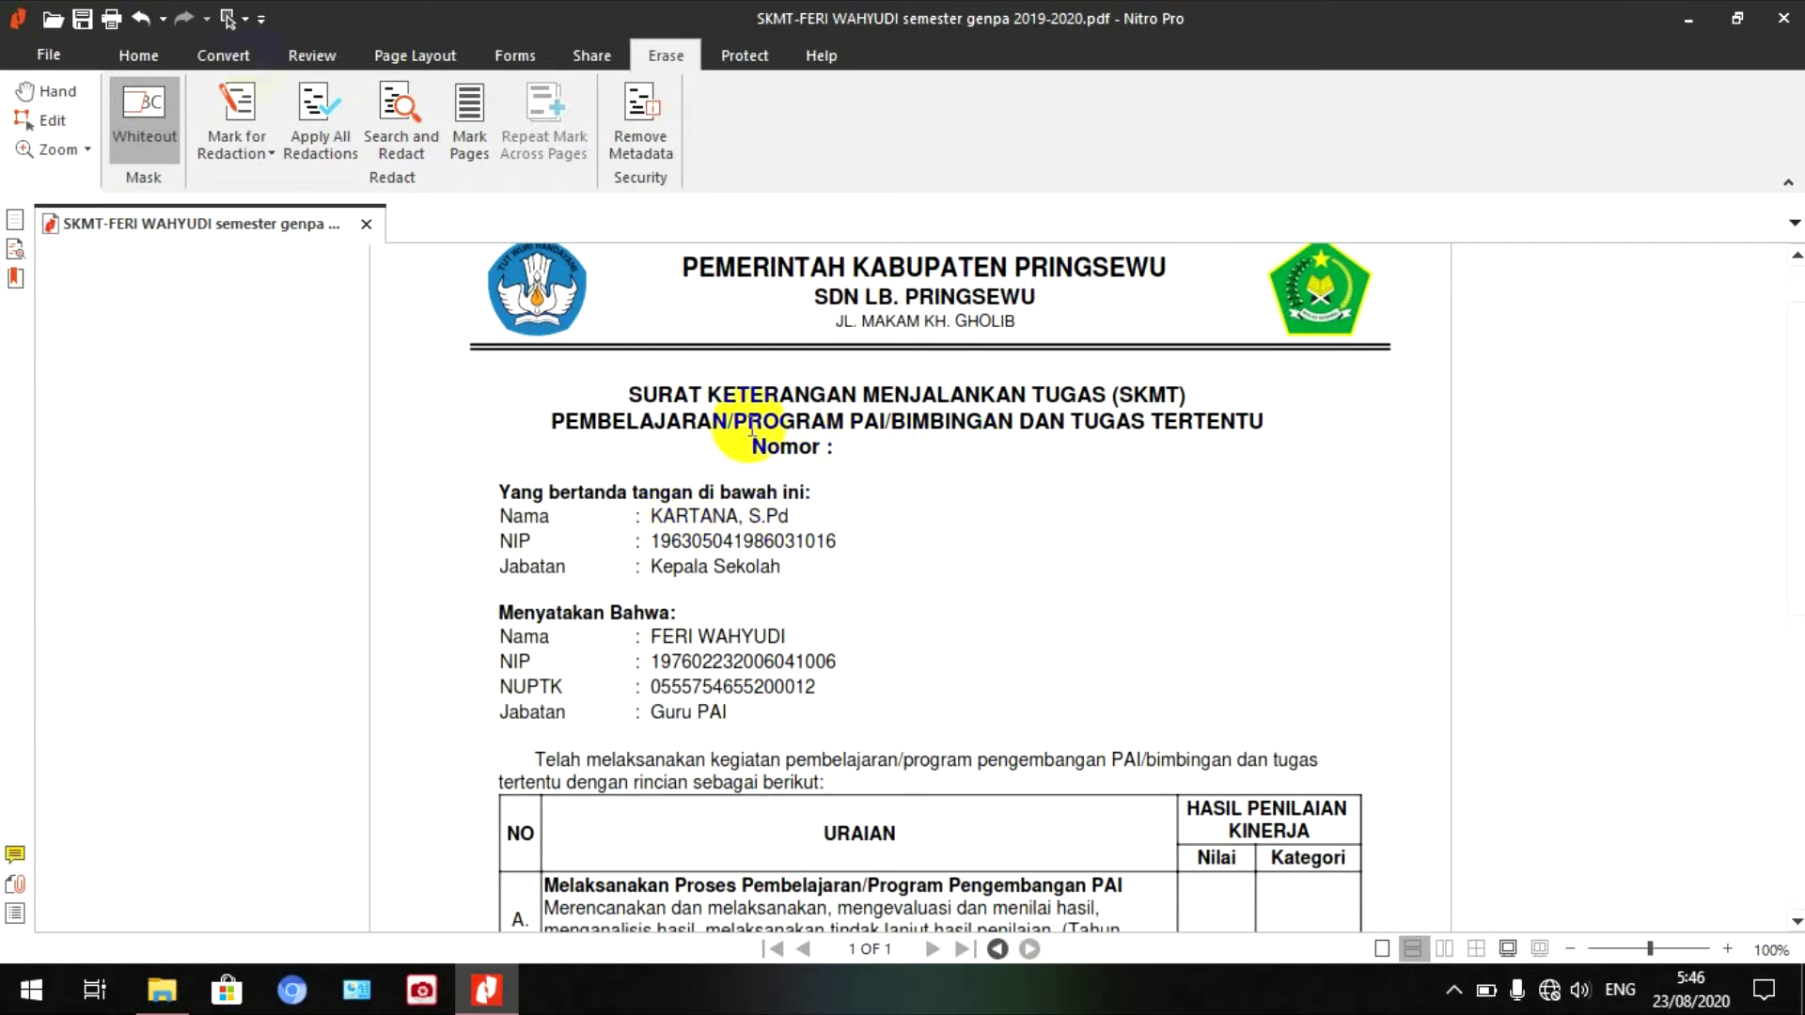
Add the letter number 780/800/500/2020 as black text in the blank space after "Nomor :"
{"action": "left_click", "coordinate": [151, 57]}
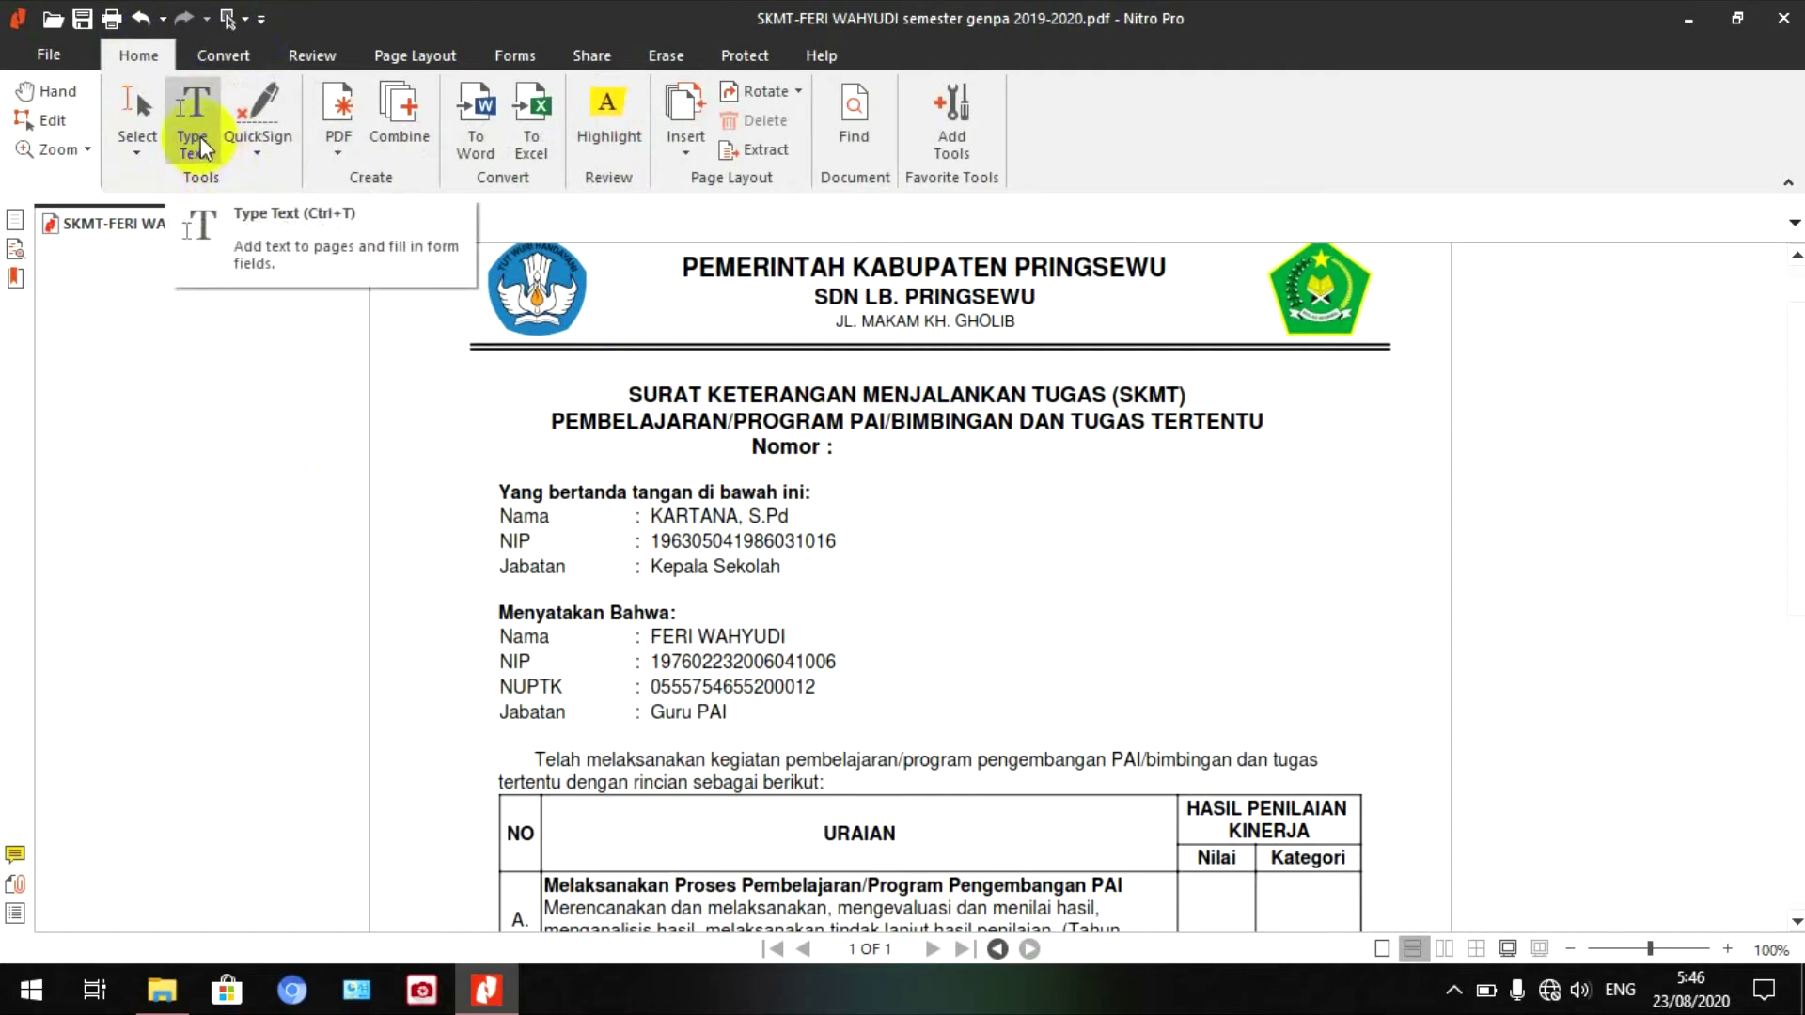
{"action": "left_click", "coordinate": [199, 135]}
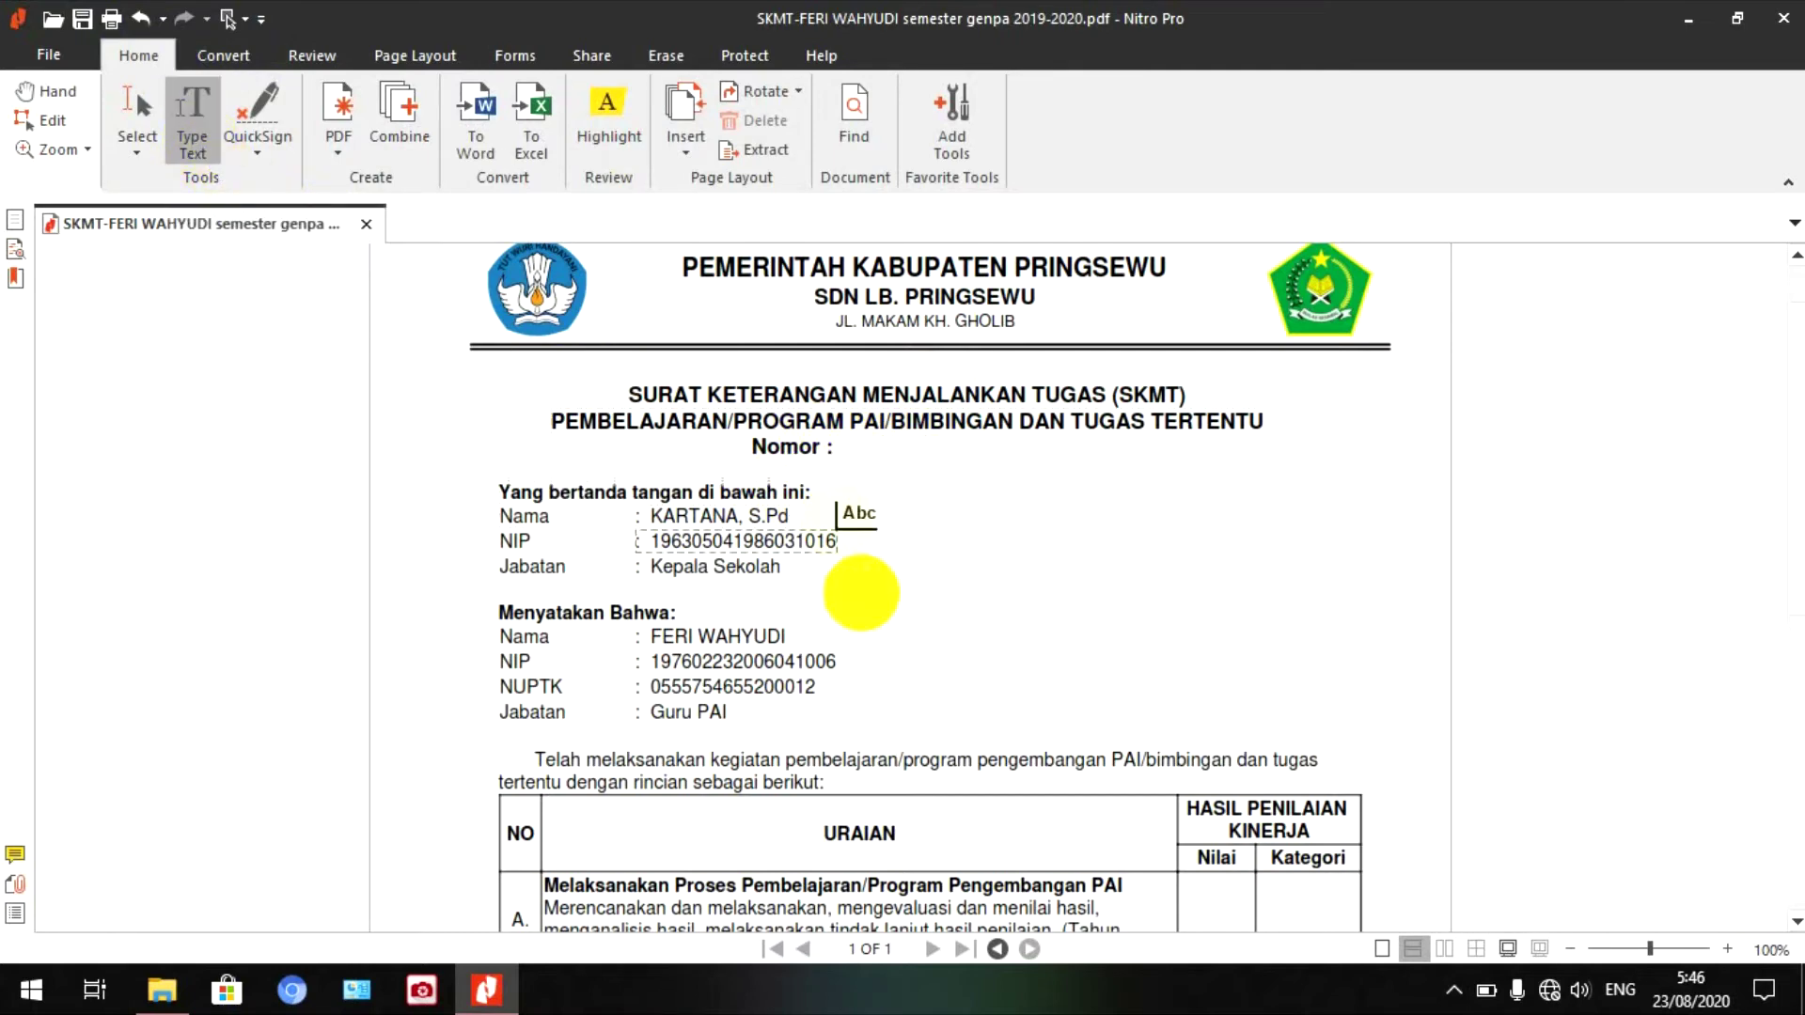
{"action": "left_click", "coordinate": [837, 450]}
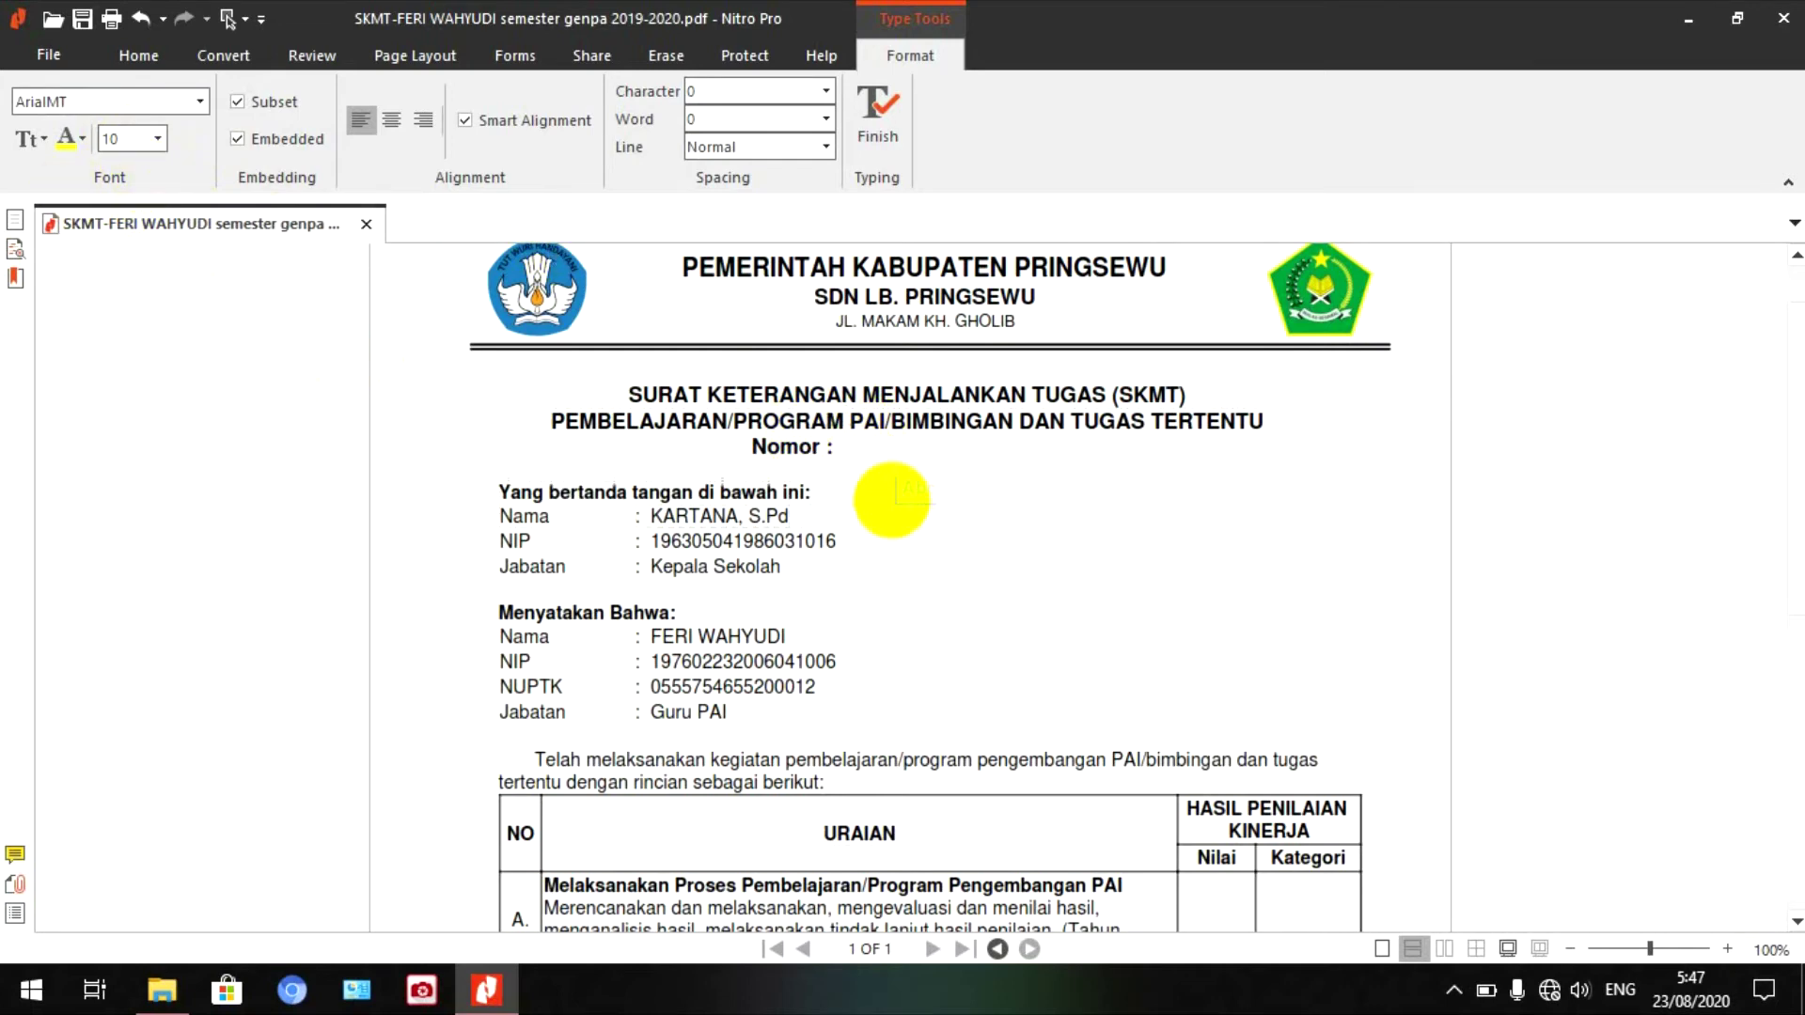
{"action": "left_click", "coordinate": [863, 450]}
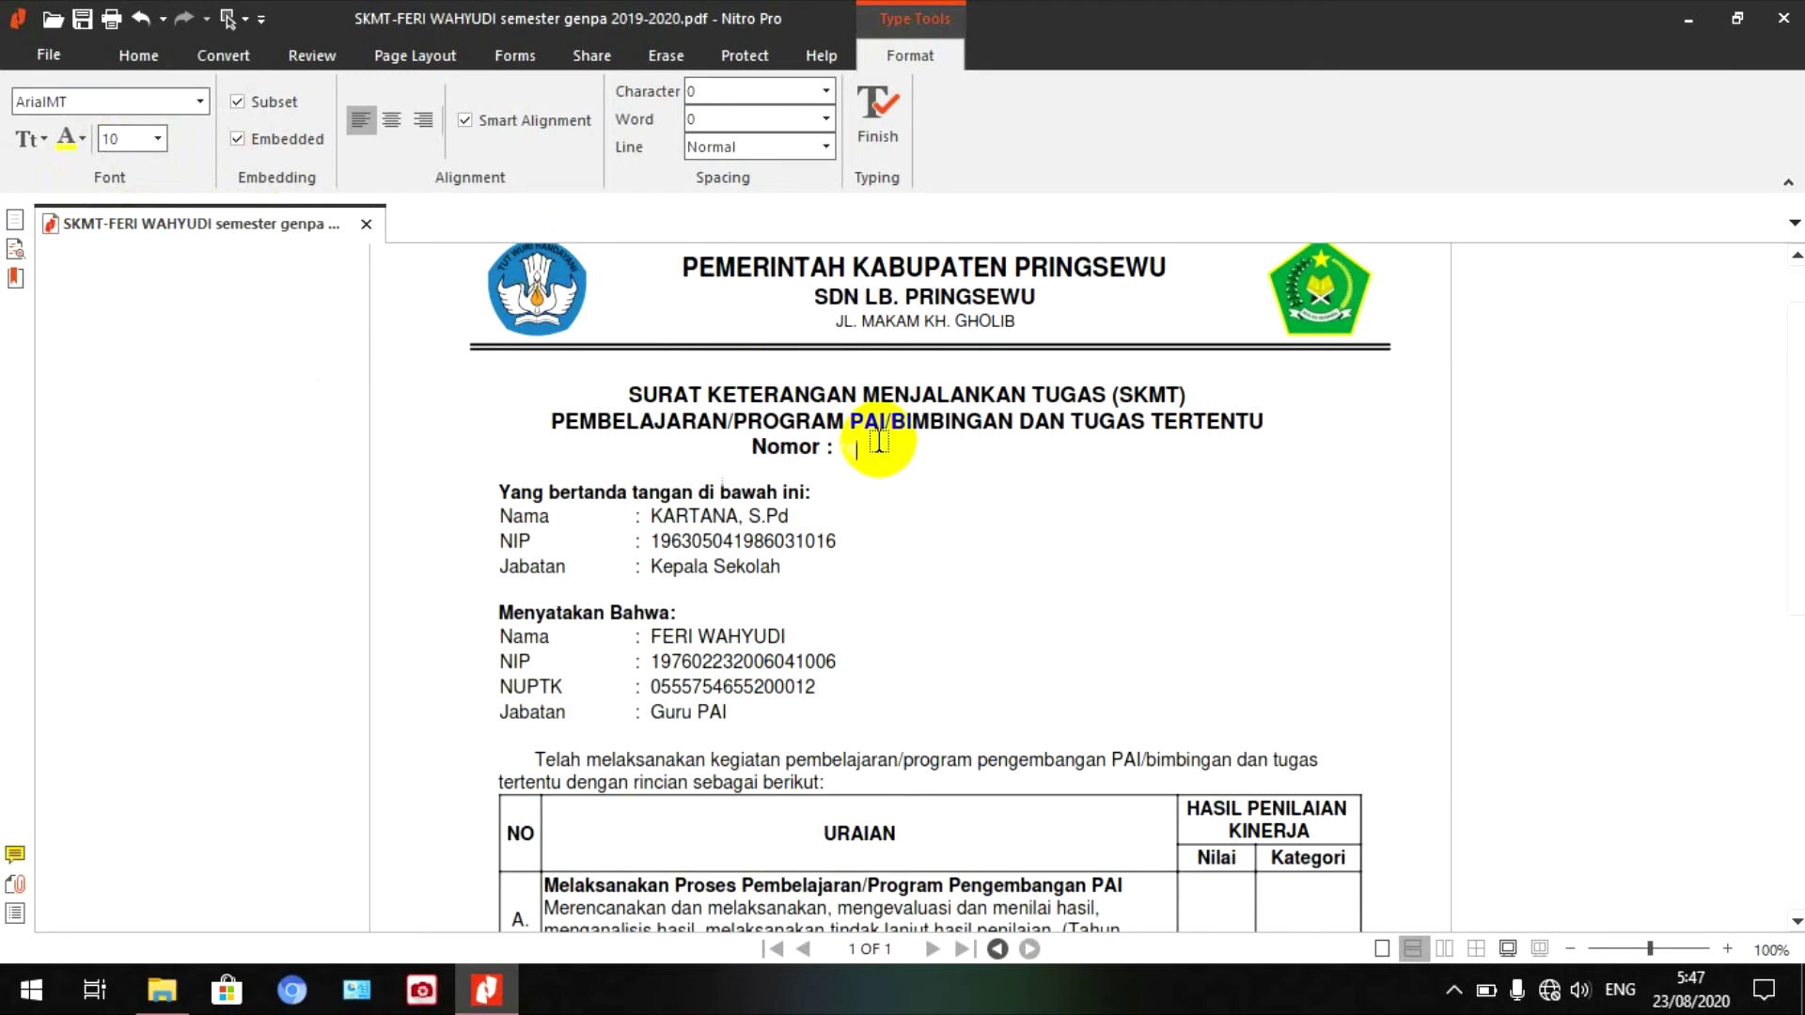
{"action": "type", "text": "4"}
{"action": "type", "text": "0"}
{"action": "left_click", "coordinate": [85, 138]}
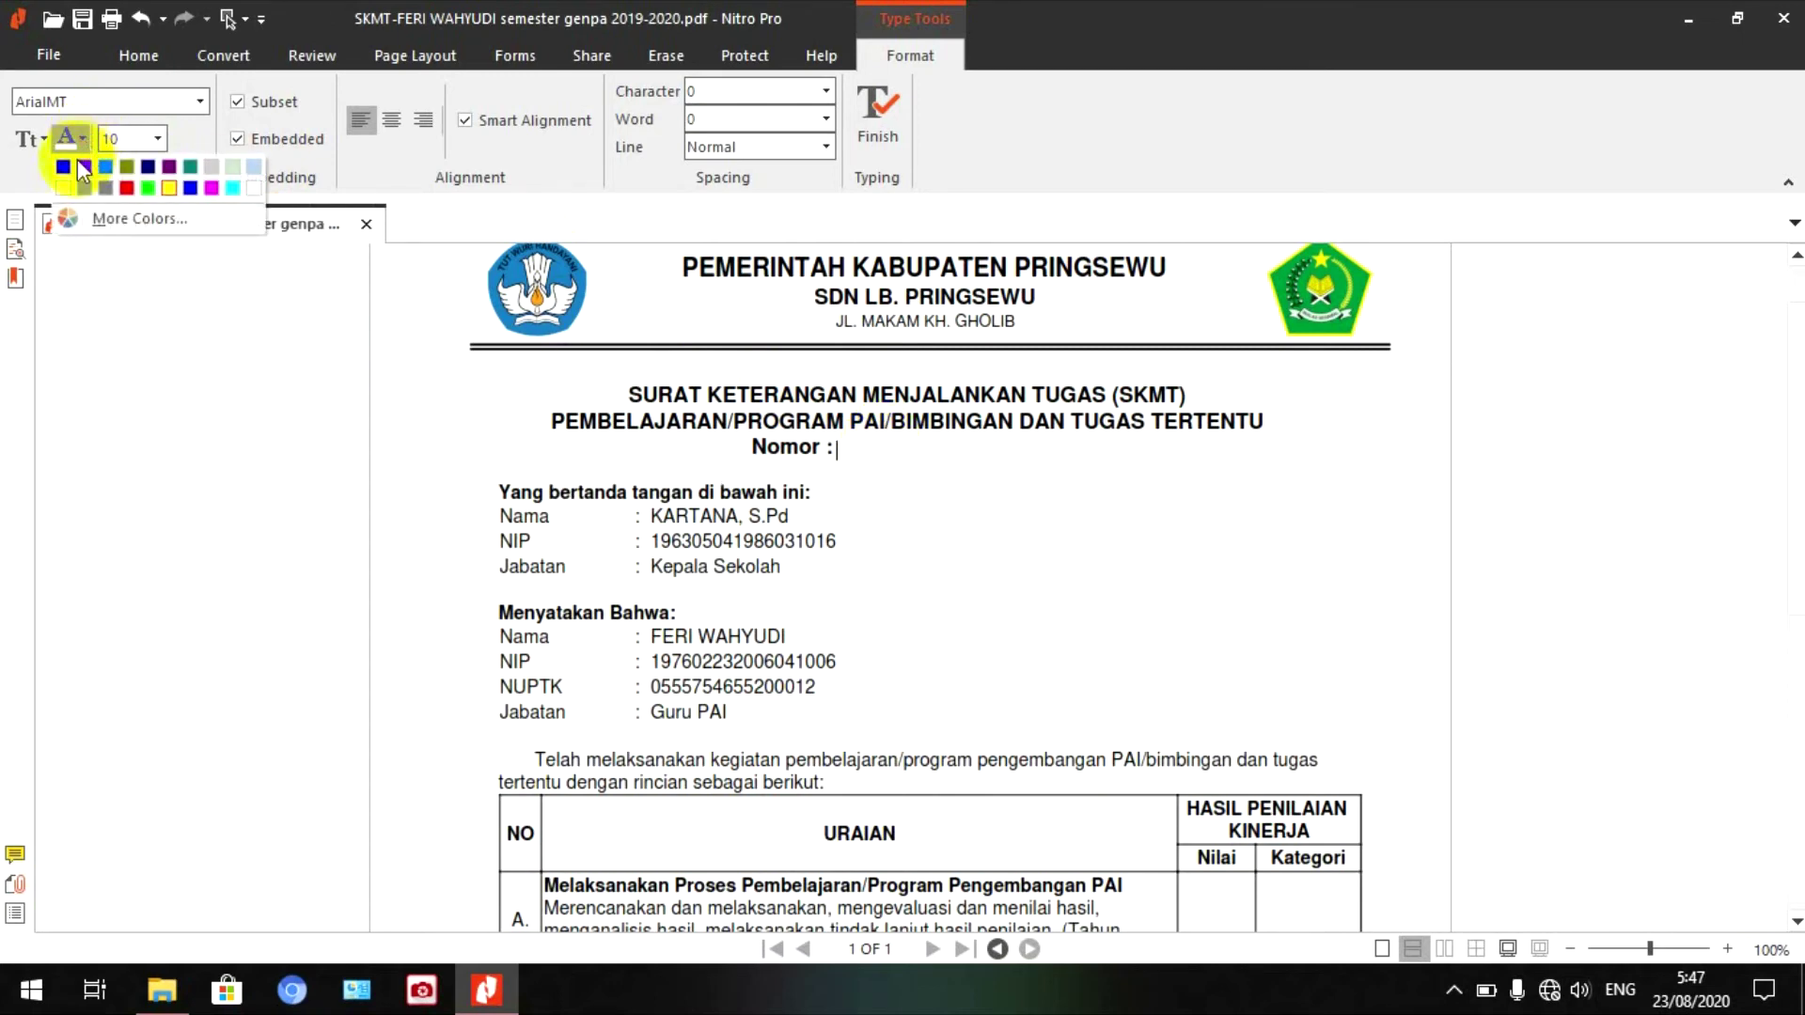
{"action": "left_click", "coordinate": [84, 169]}
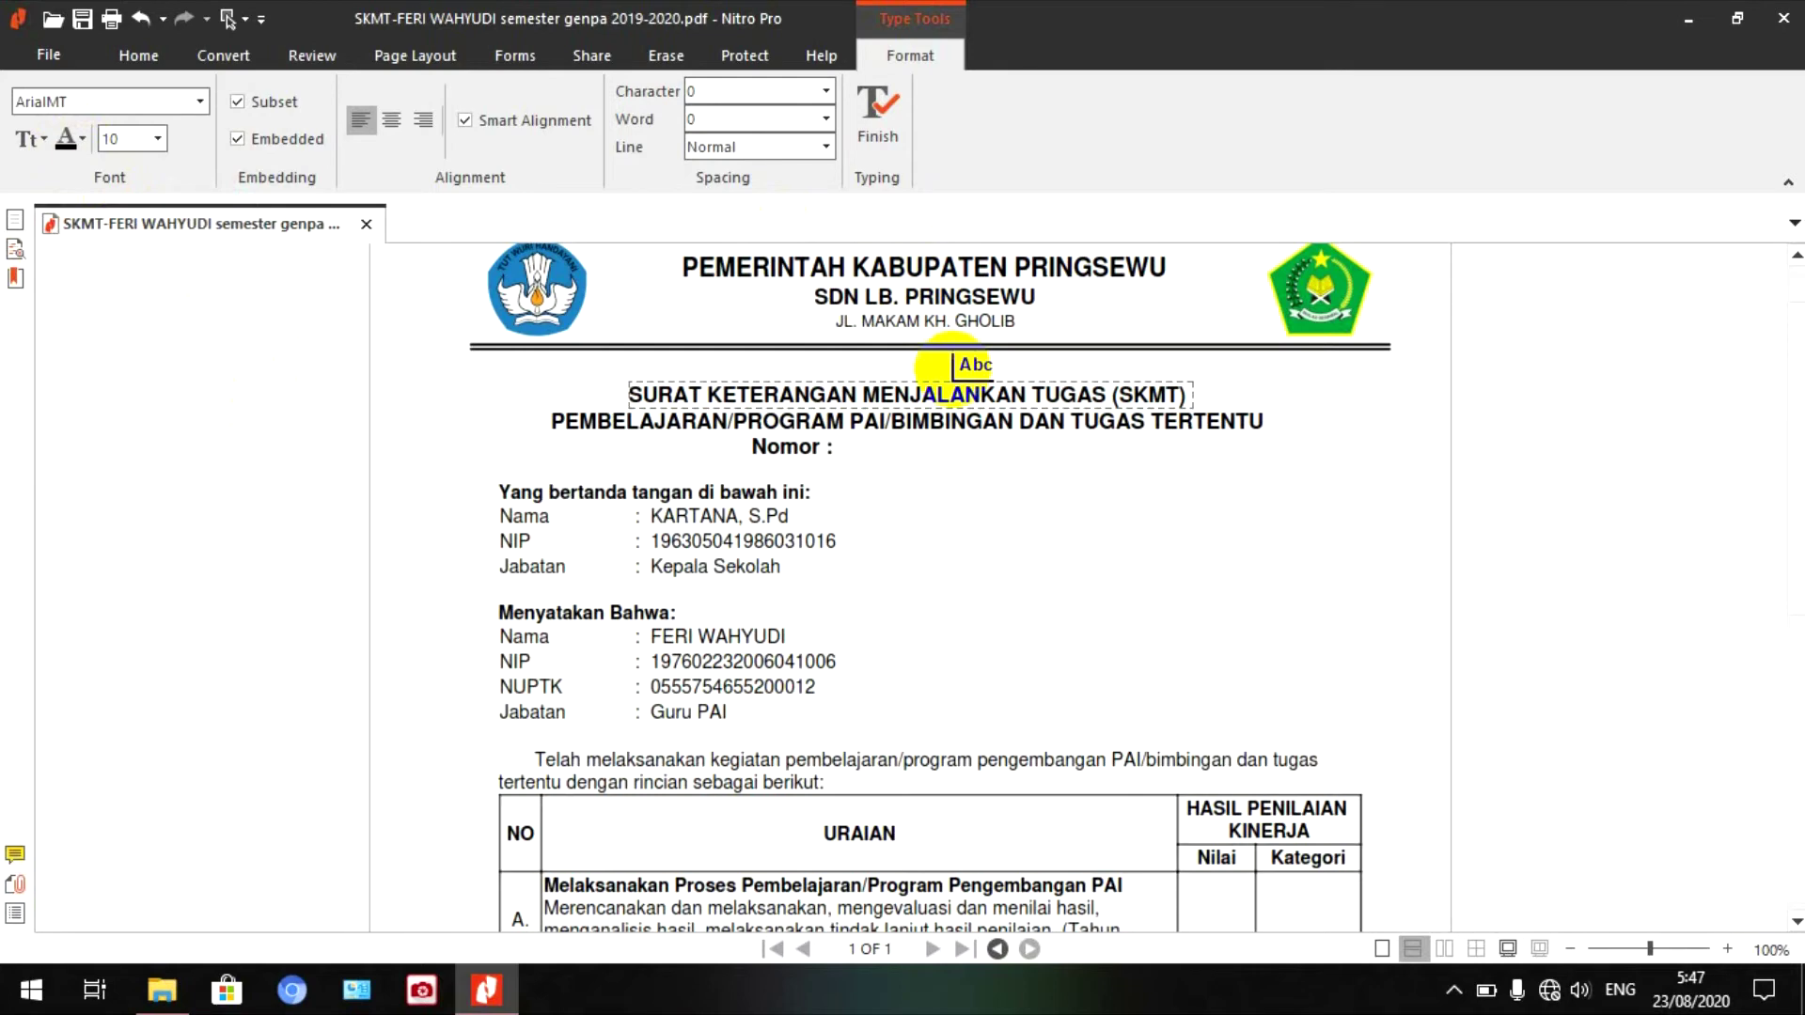
{"action": "type", "text": "780/800/"}
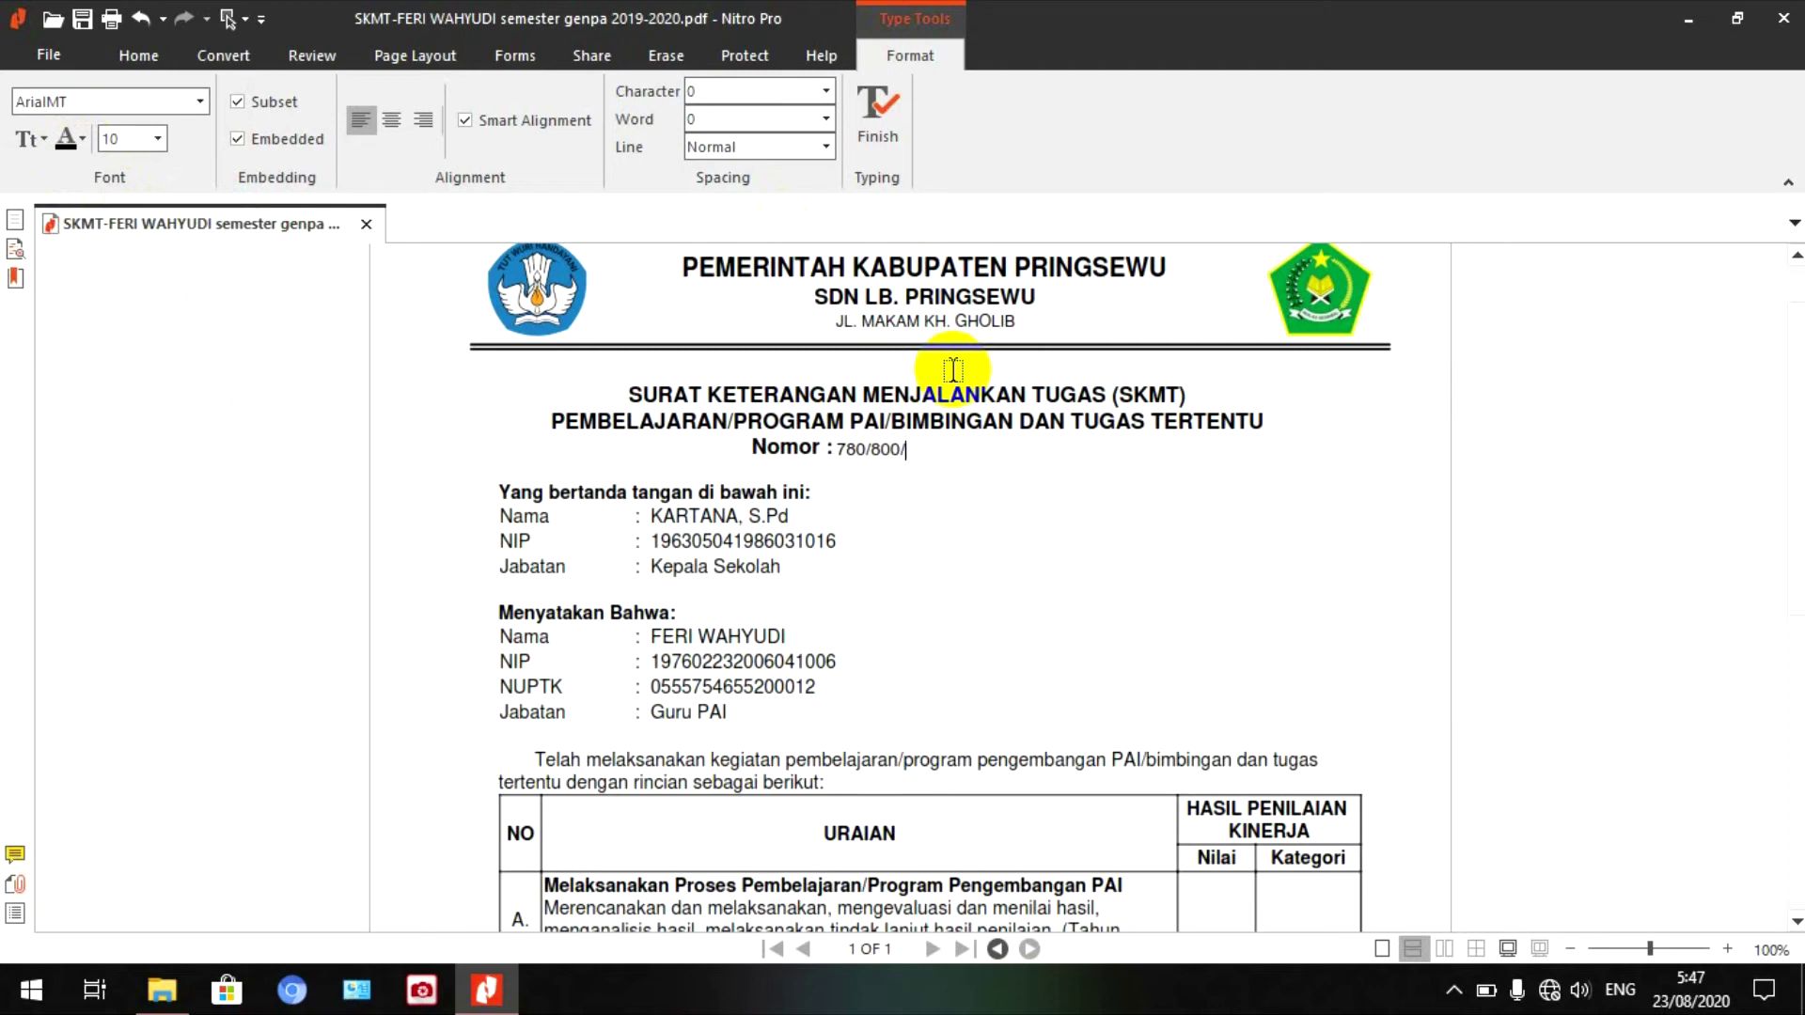
{"action": "type", "text": "500/"}
{"action": "type", "text": "2020"}
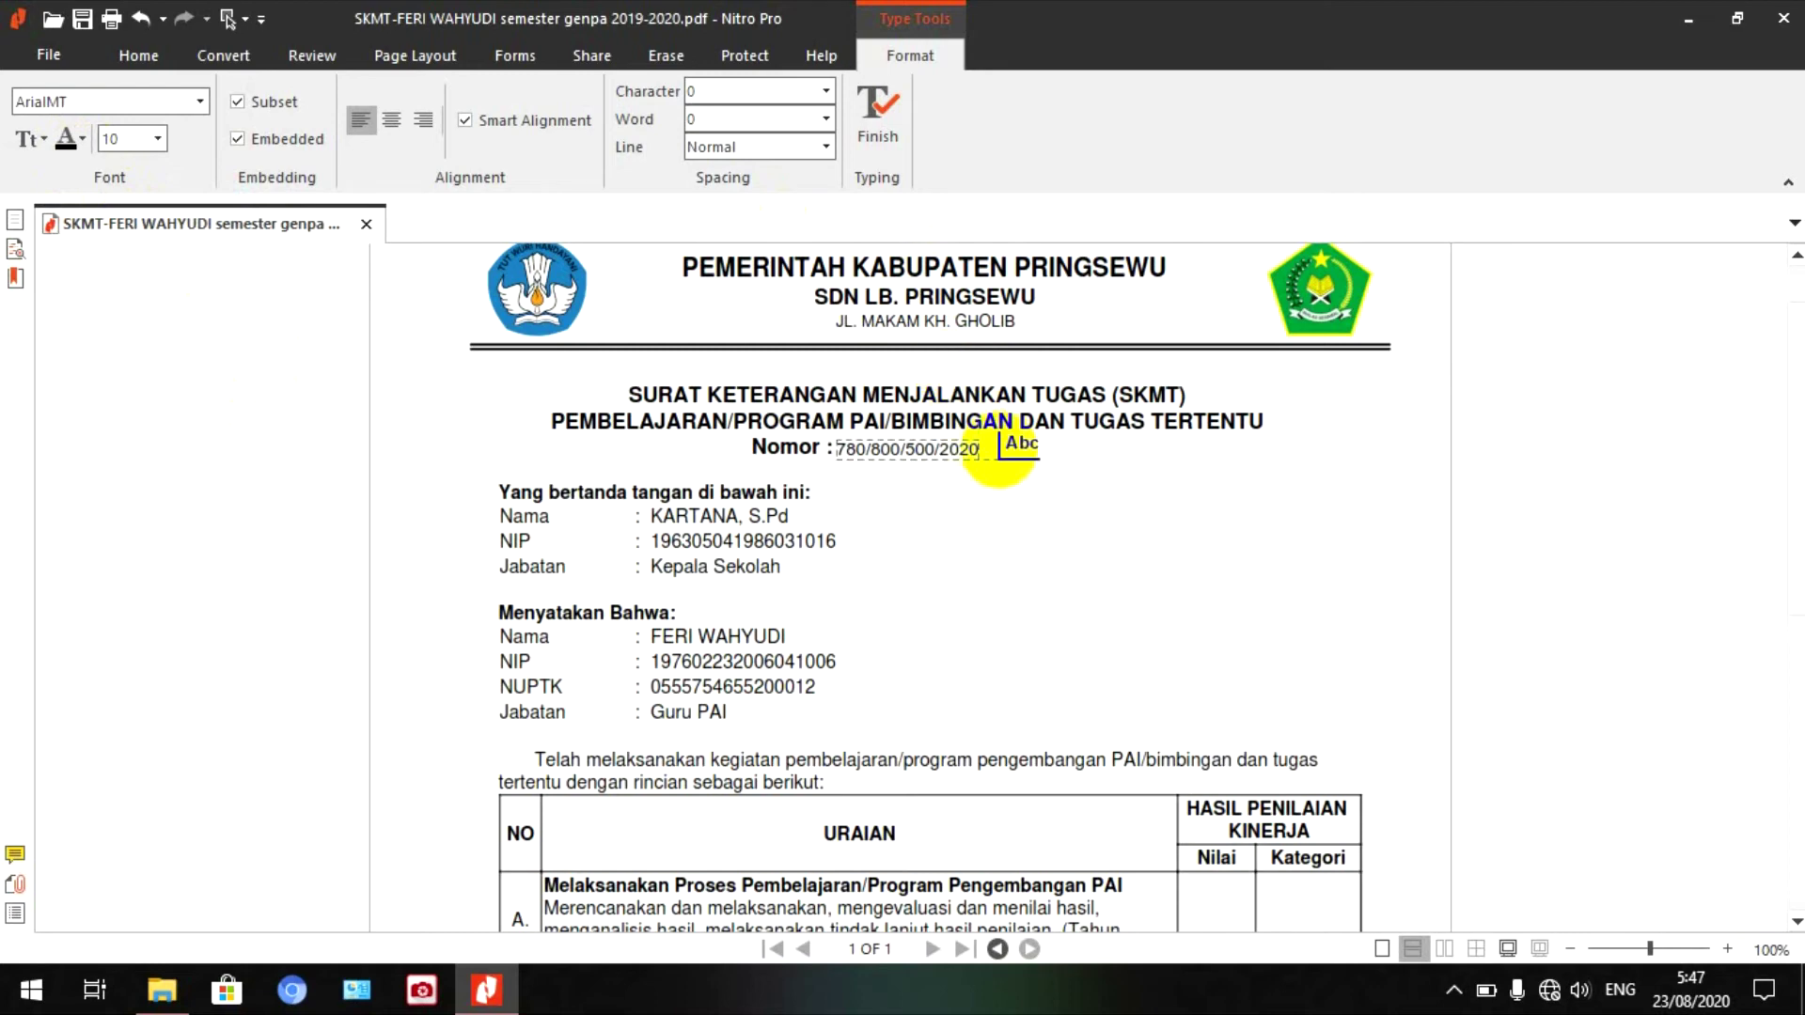
{"action": "left_click_drag", "start_coordinate": [978, 459], "coordinate": [979, 576]}
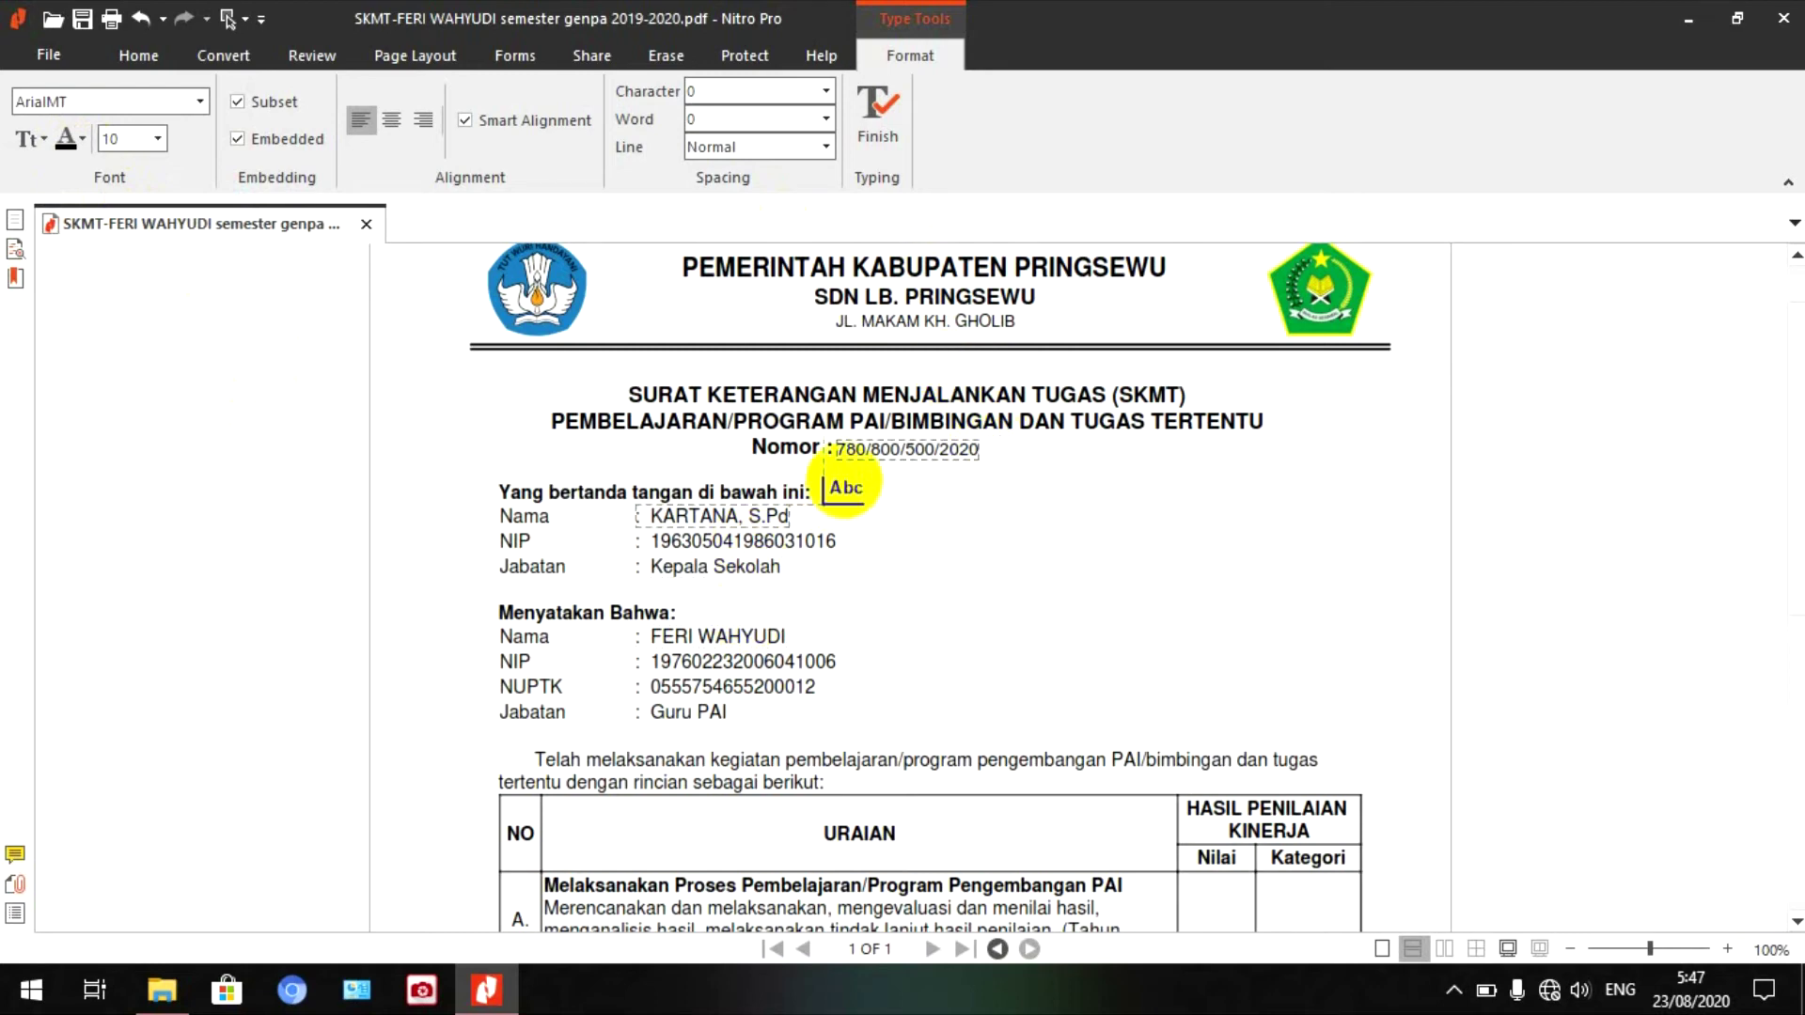
Select the whole letter number after "Nomor :" and set its font size to 12
{"action": "left_click", "coordinate": [857, 459]}
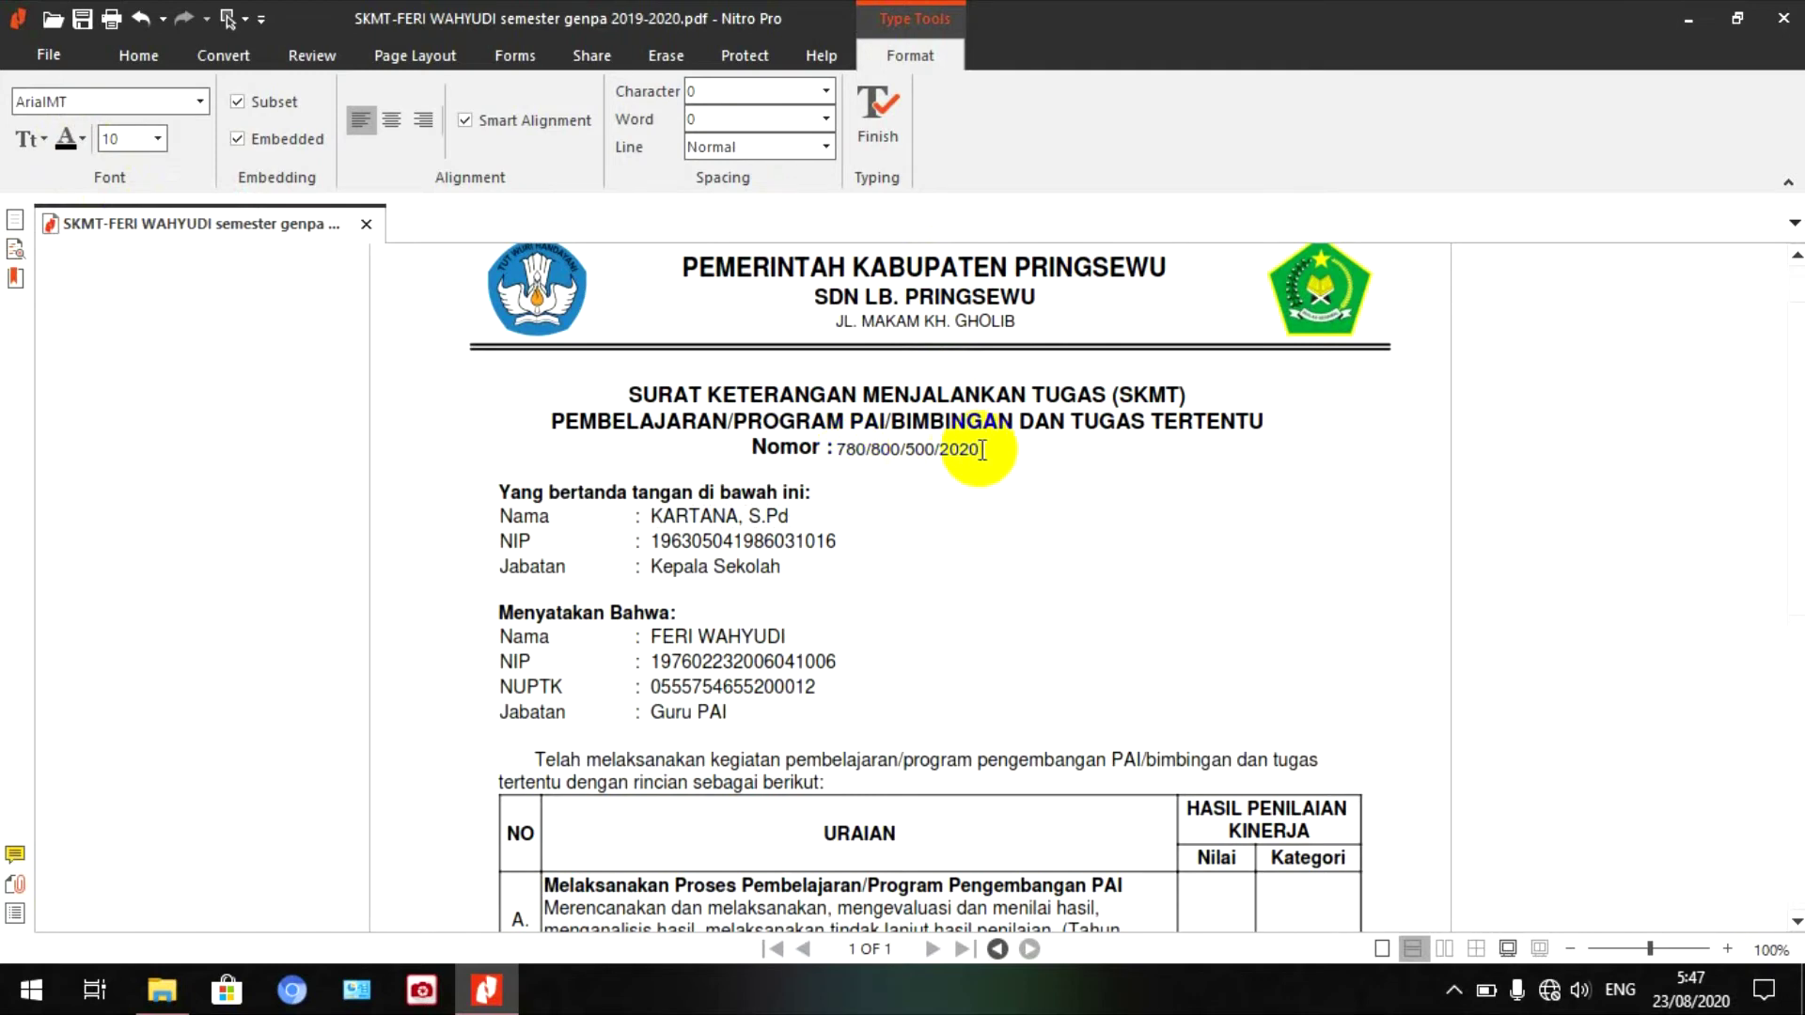
{"action": "left_click_drag", "start_coordinate": [982, 450], "coordinate": [834, 452]}
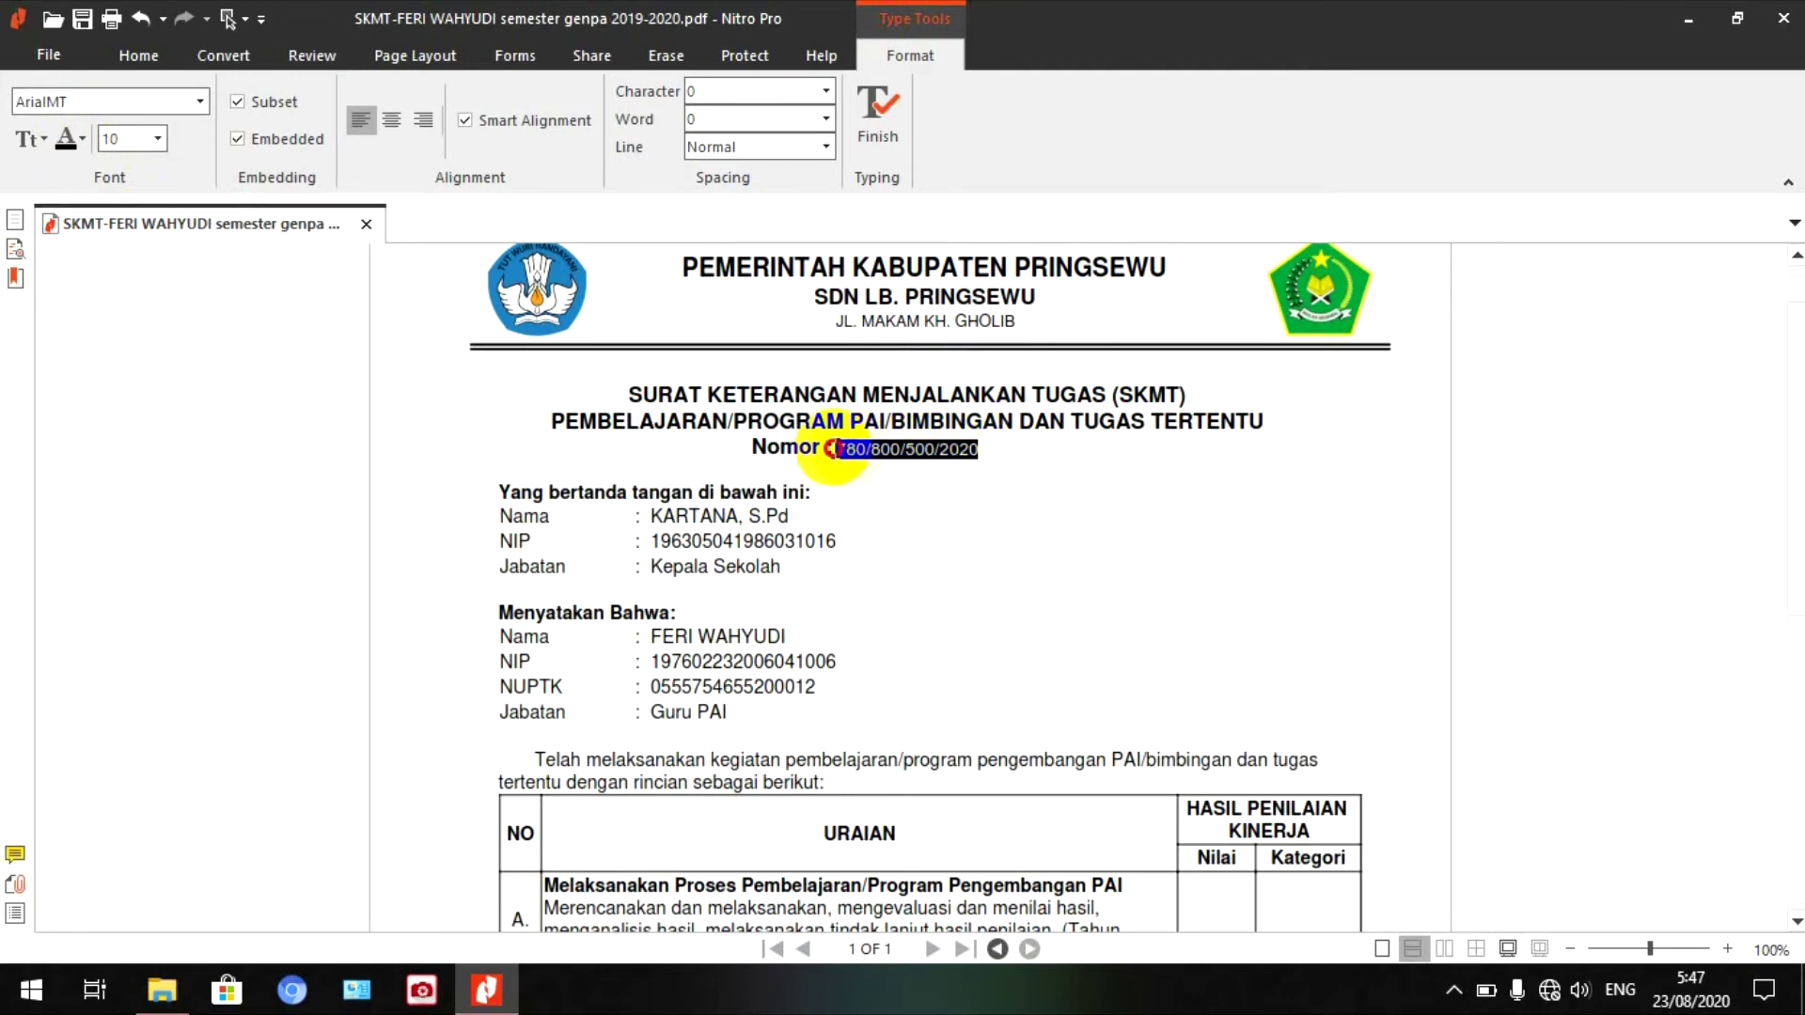
{"action": "left_click", "coordinate": [157, 139]}
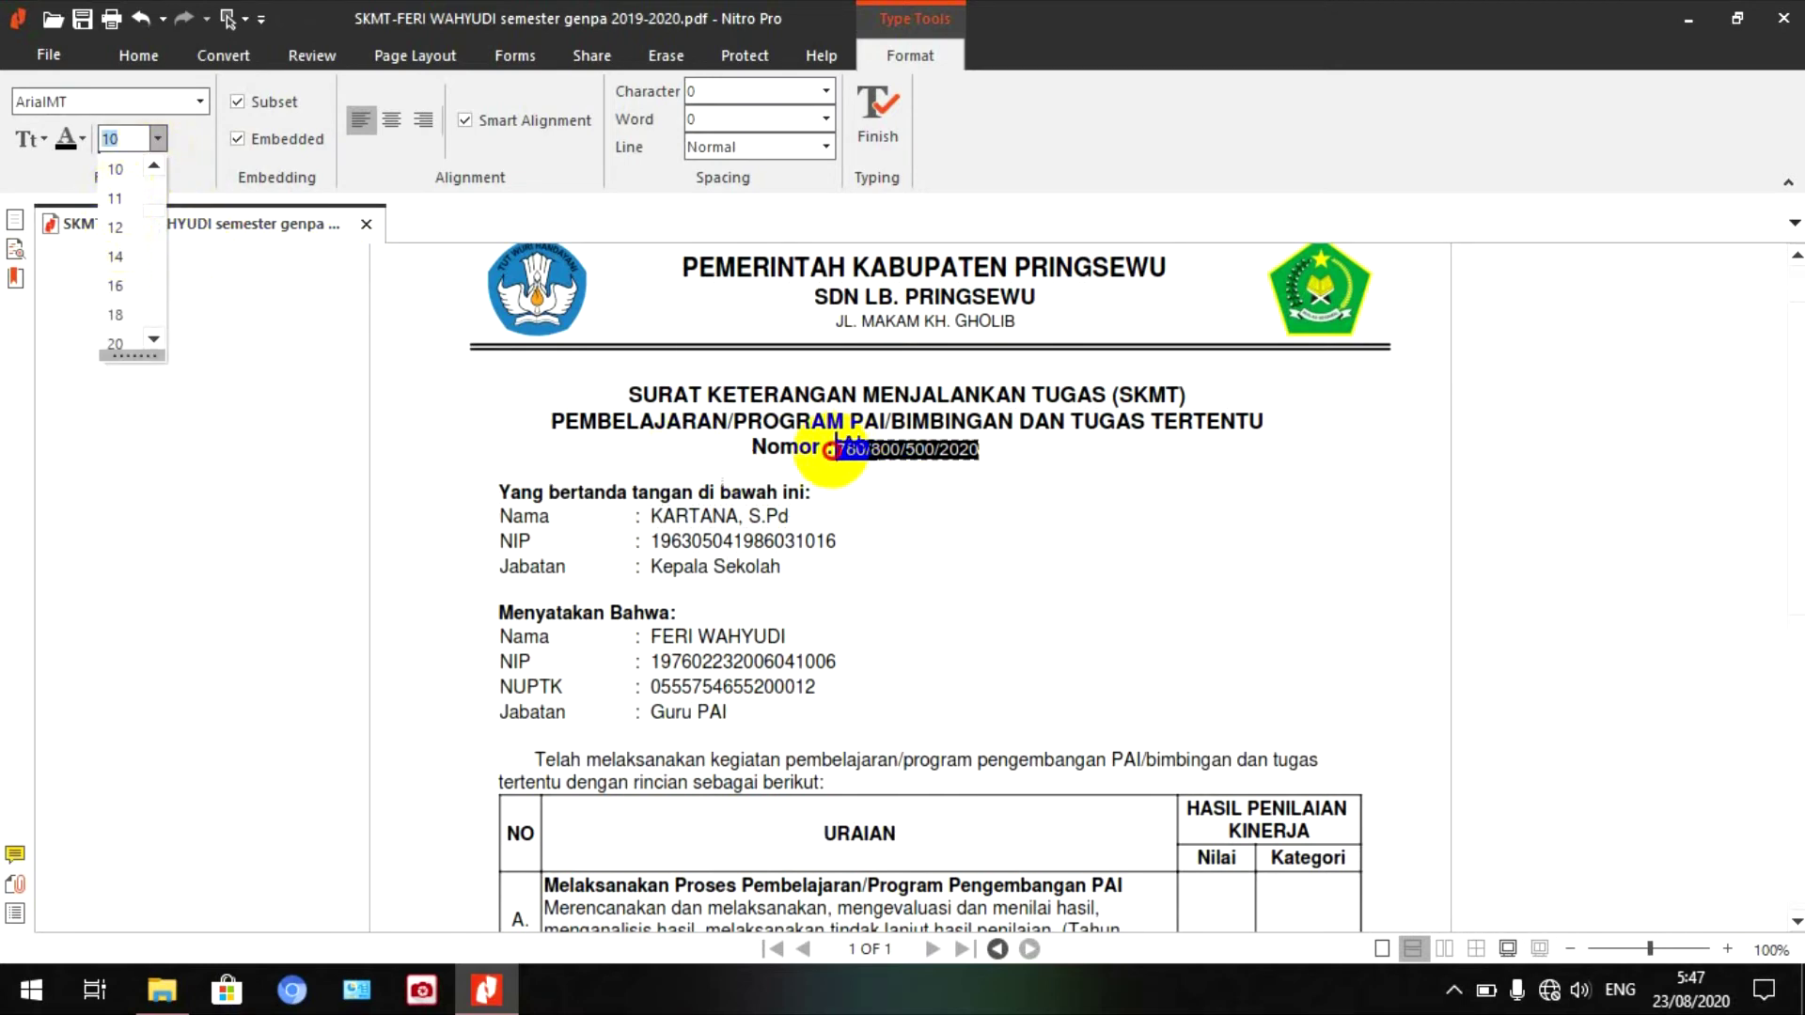
{"action": "left_click", "coordinate": [929, 493]}
{"action": "left_click", "coordinate": [983, 450]}
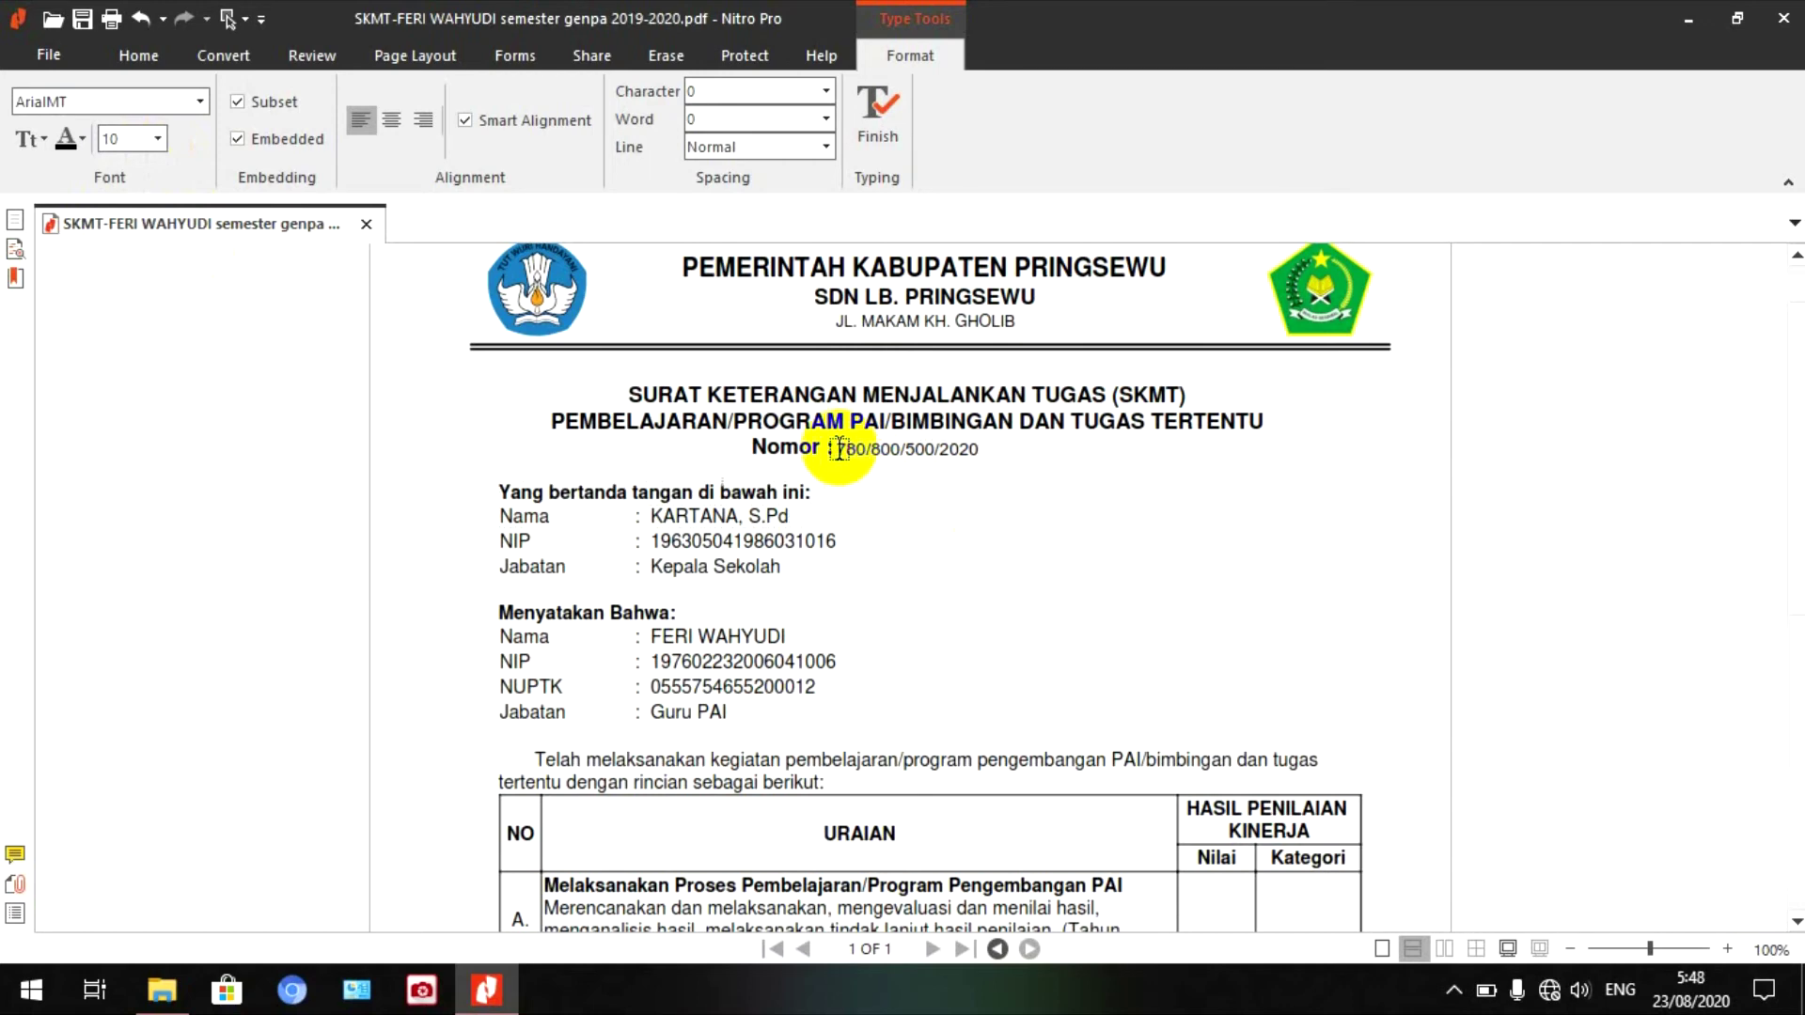
{"action": "double_click", "coordinate": [890, 450]}
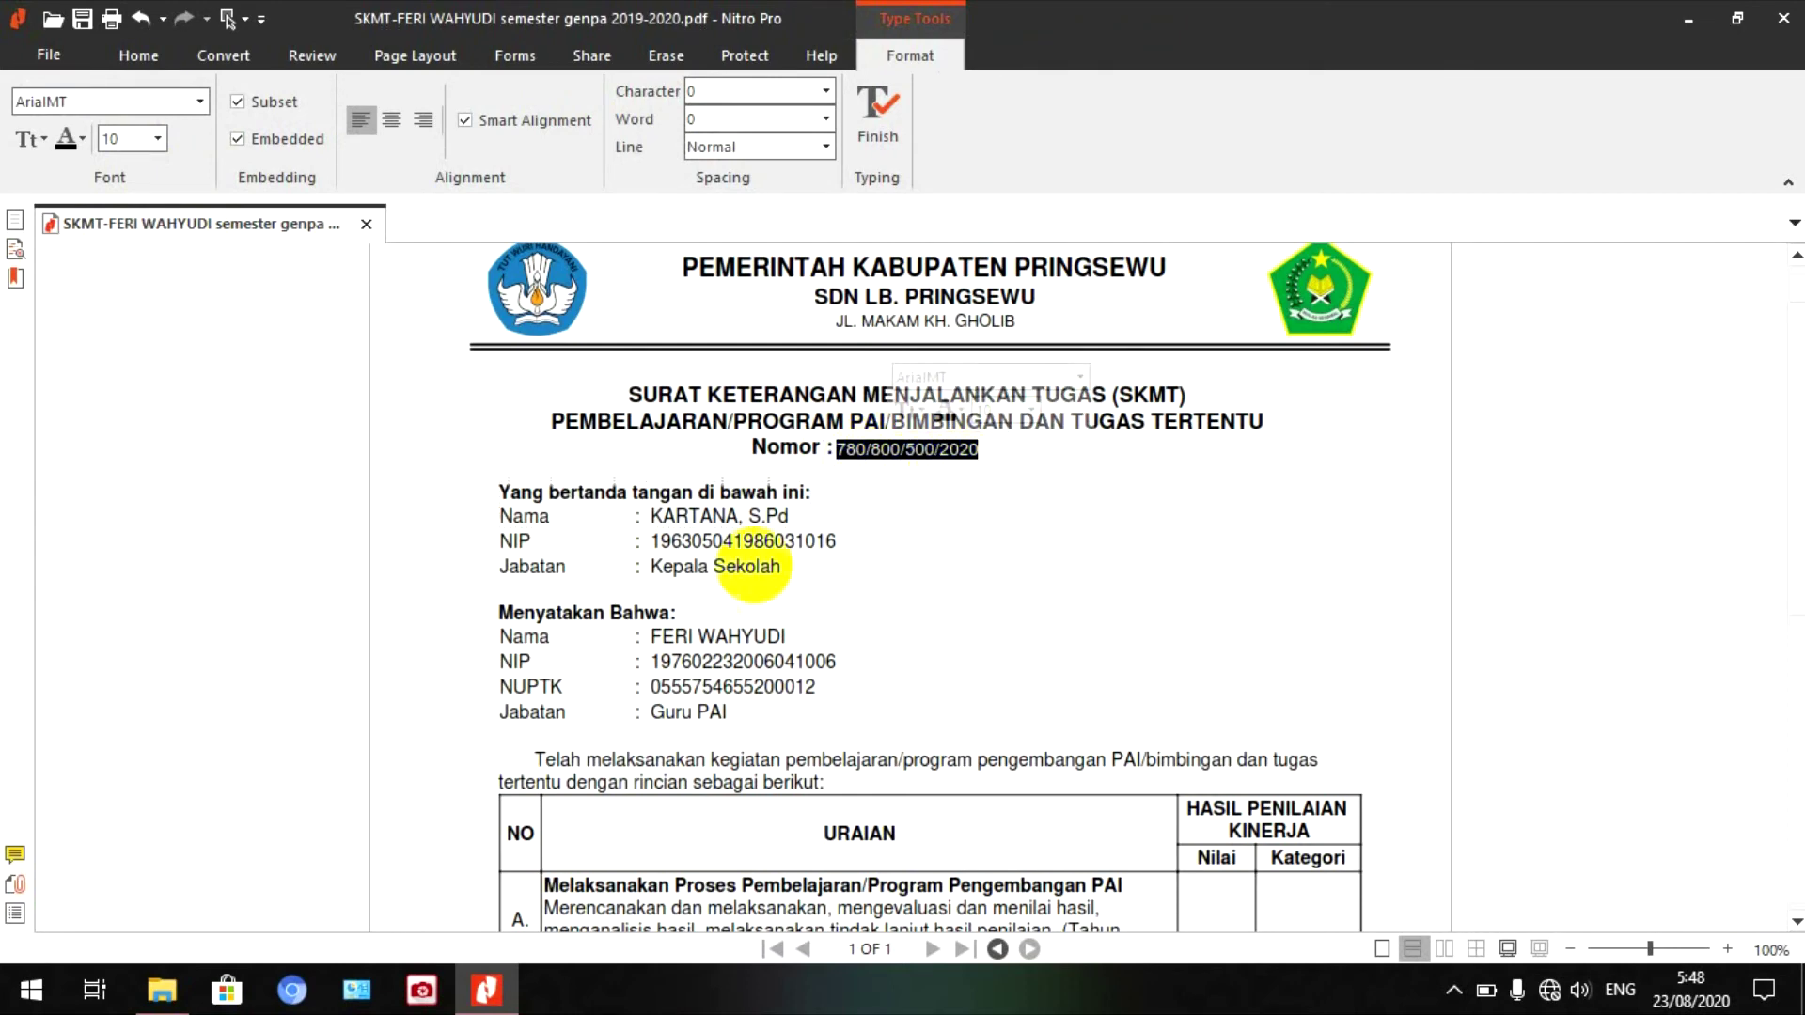
{"action": "left_click", "coordinate": [160, 143]}
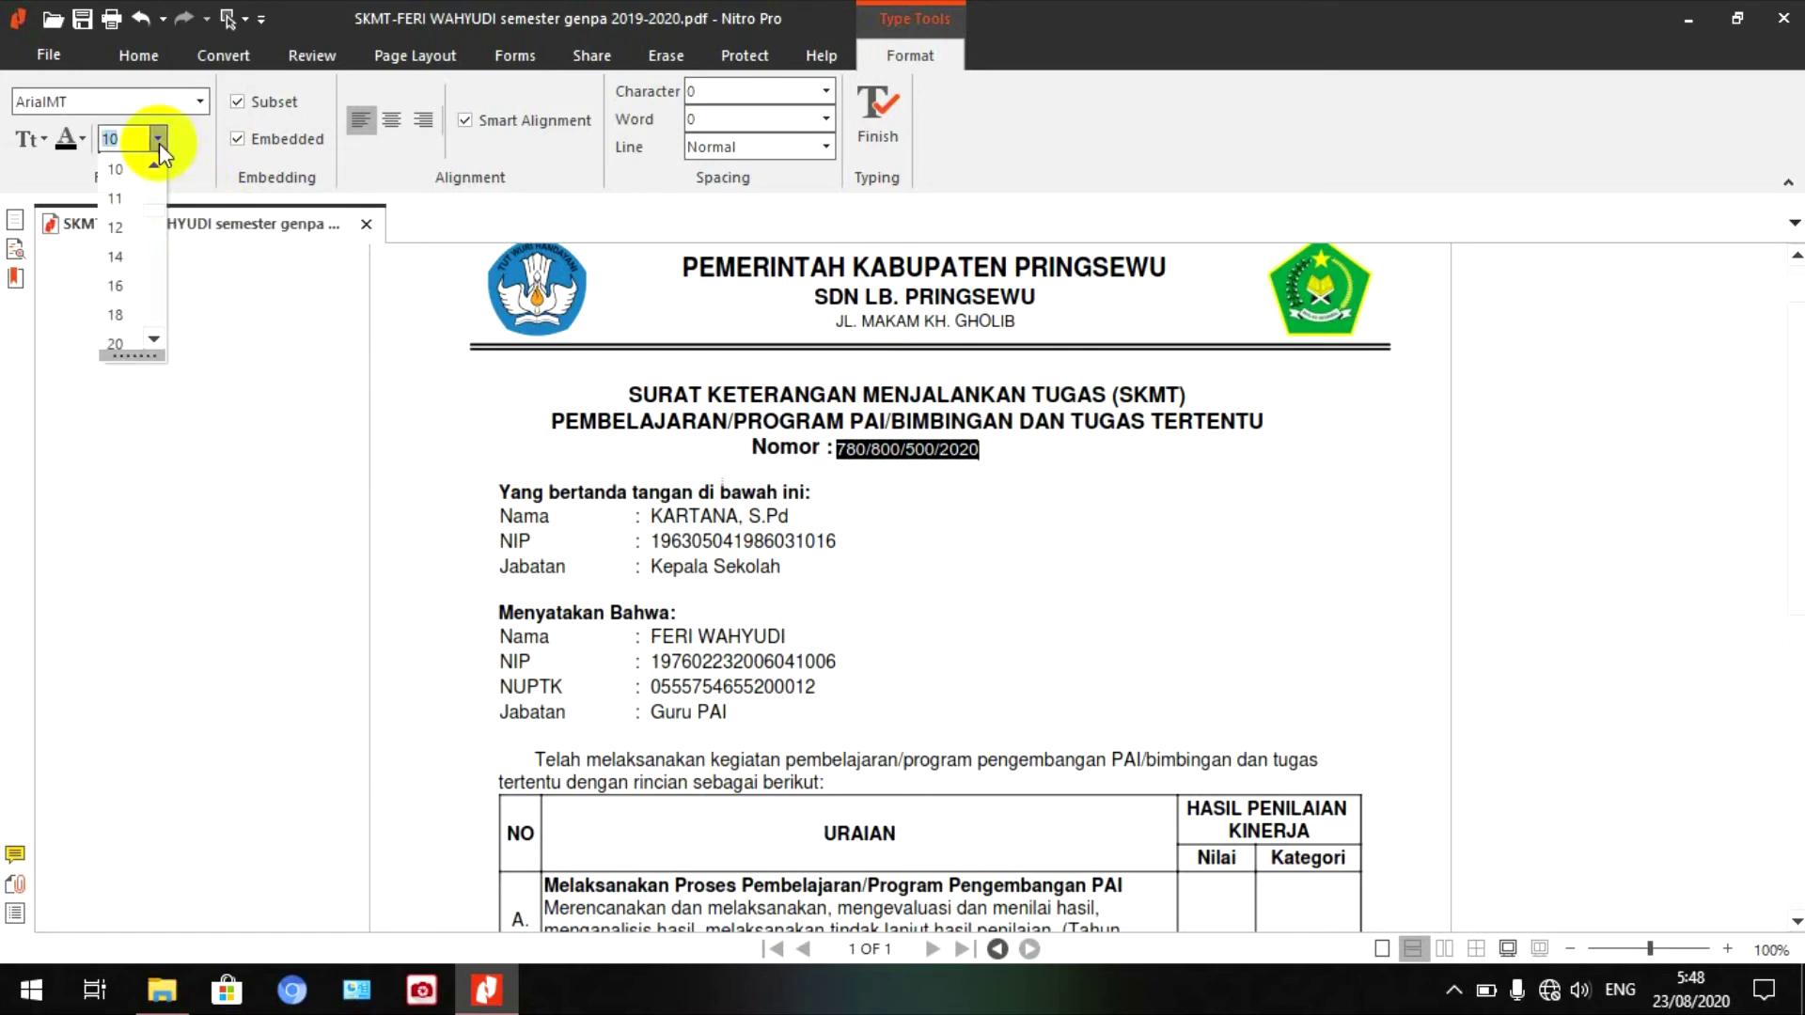
{"action": "left_click", "coordinate": [121, 225]}
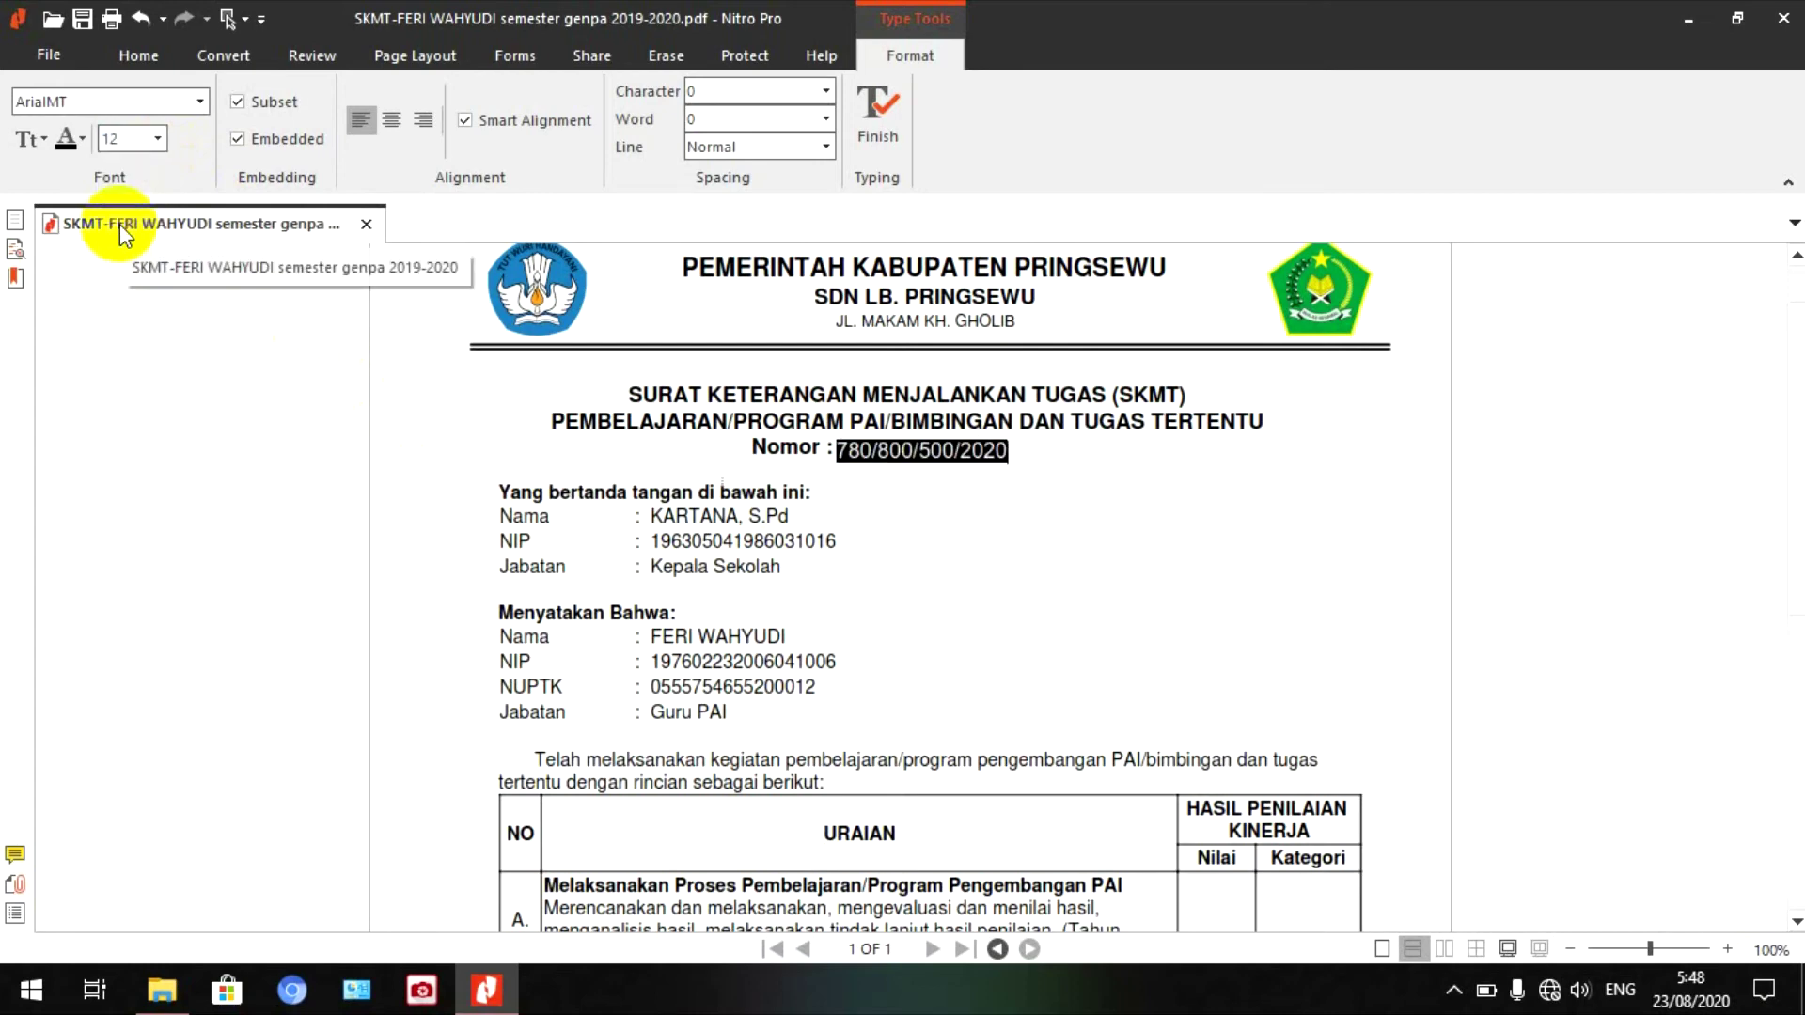
Try other font sizes on the selected letter number and settle on size 10
{"action": "left_click", "coordinate": [162, 143]}
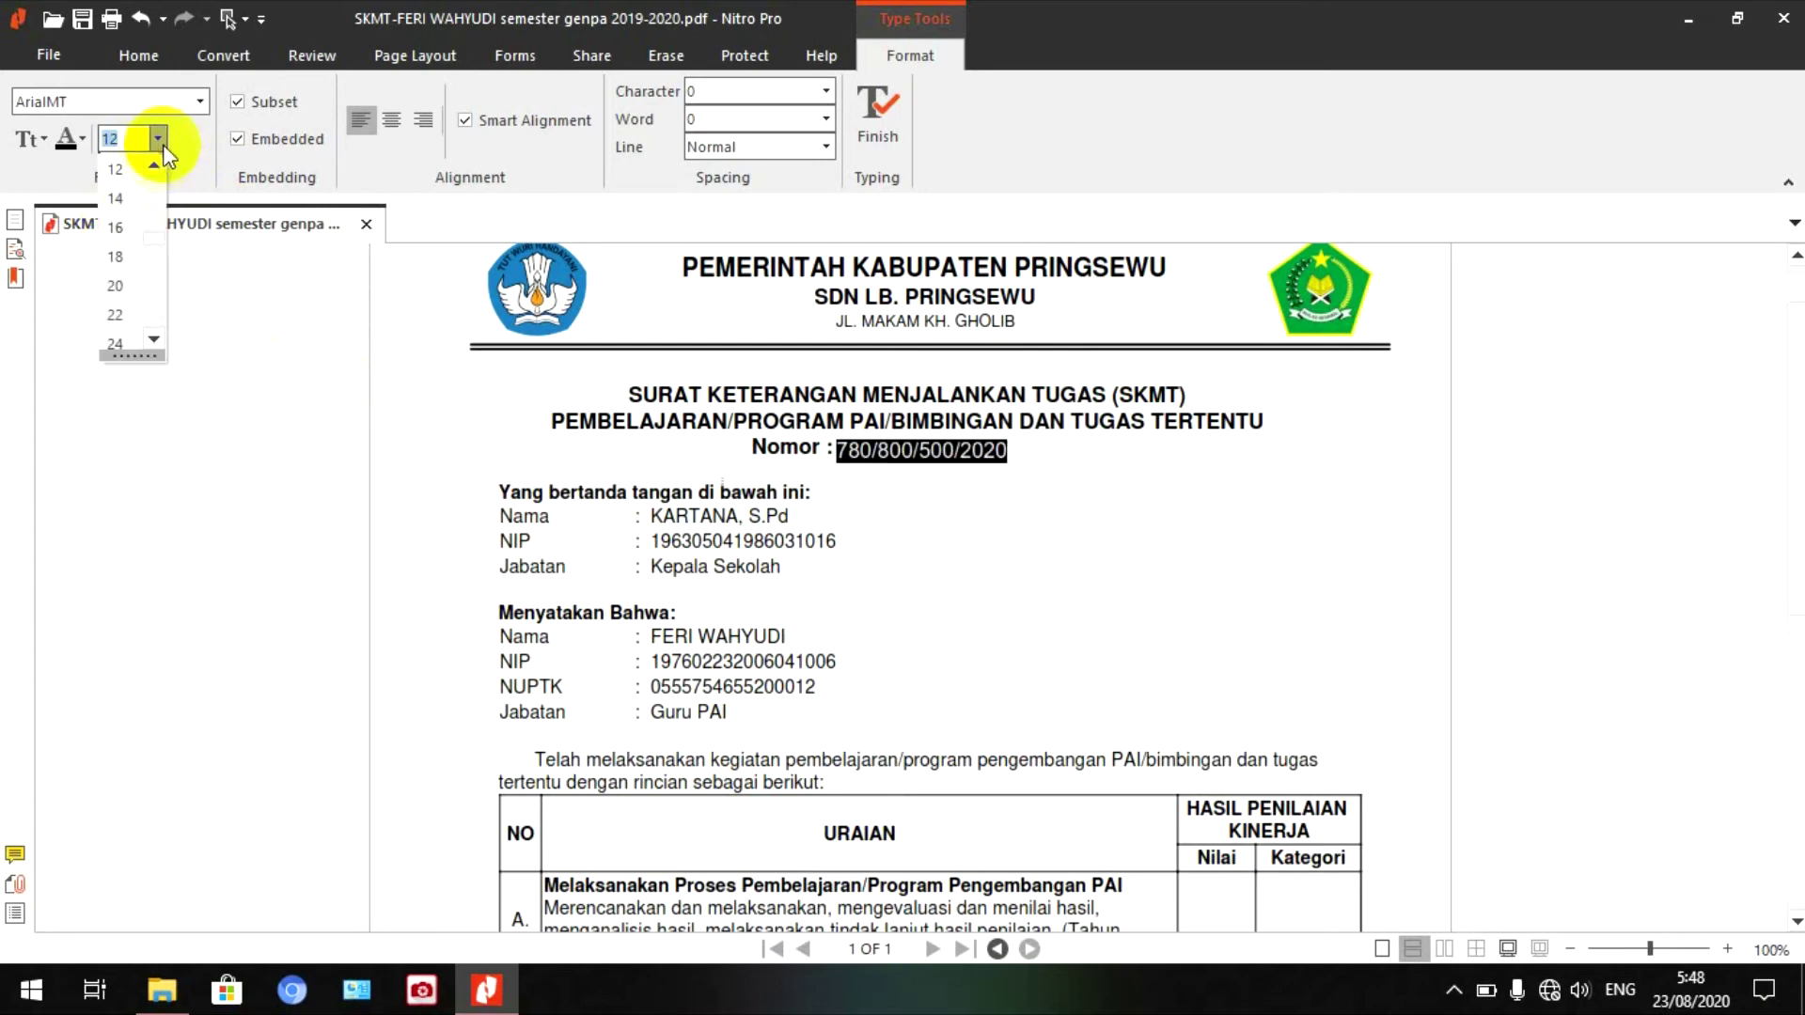
{"action": "left_click", "coordinate": [118, 285]}
{"action": "left_click", "coordinate": [157, 140]}
{"action": "scroll", "coordinate": [151, 188], "scroll_direction": "up", "scroll_amount": 2}
{"action": "left_click", "coordinate": [117, 170]}
{"action": "left_click", "coordinate": [159, 143]}
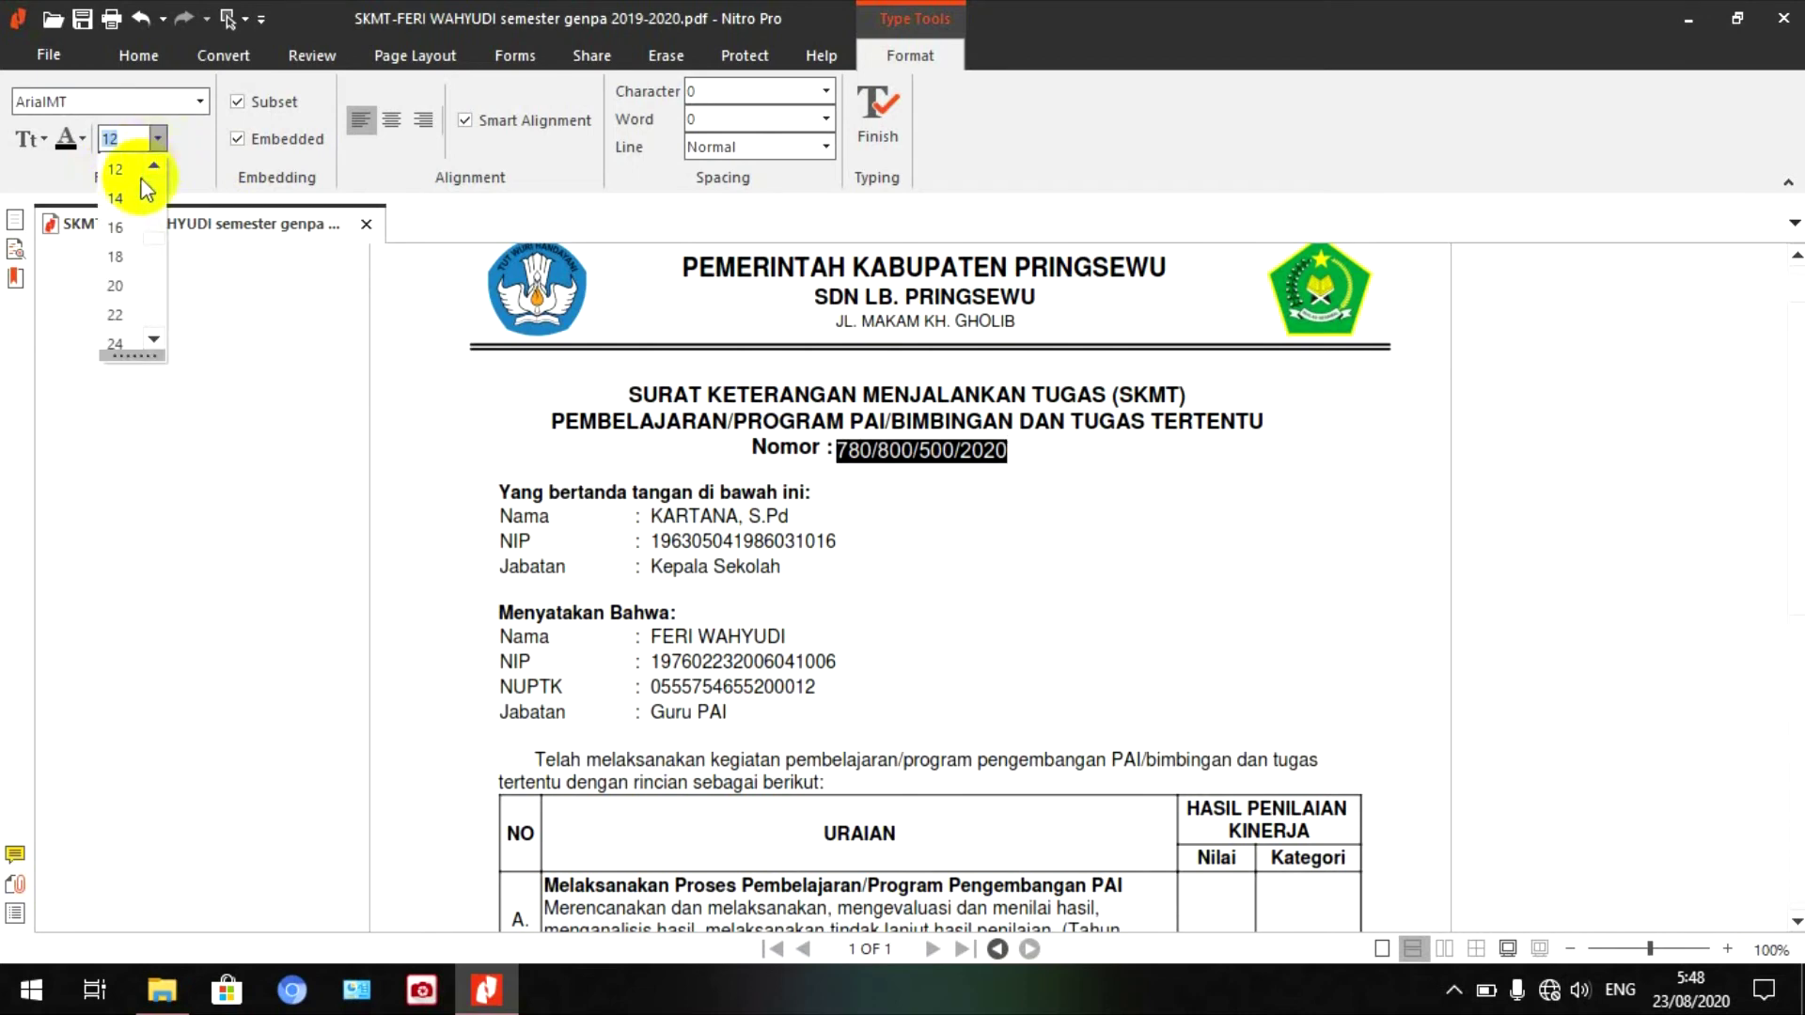
{"action": "scroll", "coordinate": [151, 188], "scroll_direction": "up", "scroll_amount": 2}
{"action": "left_click", "coordinate": [117, 170]}
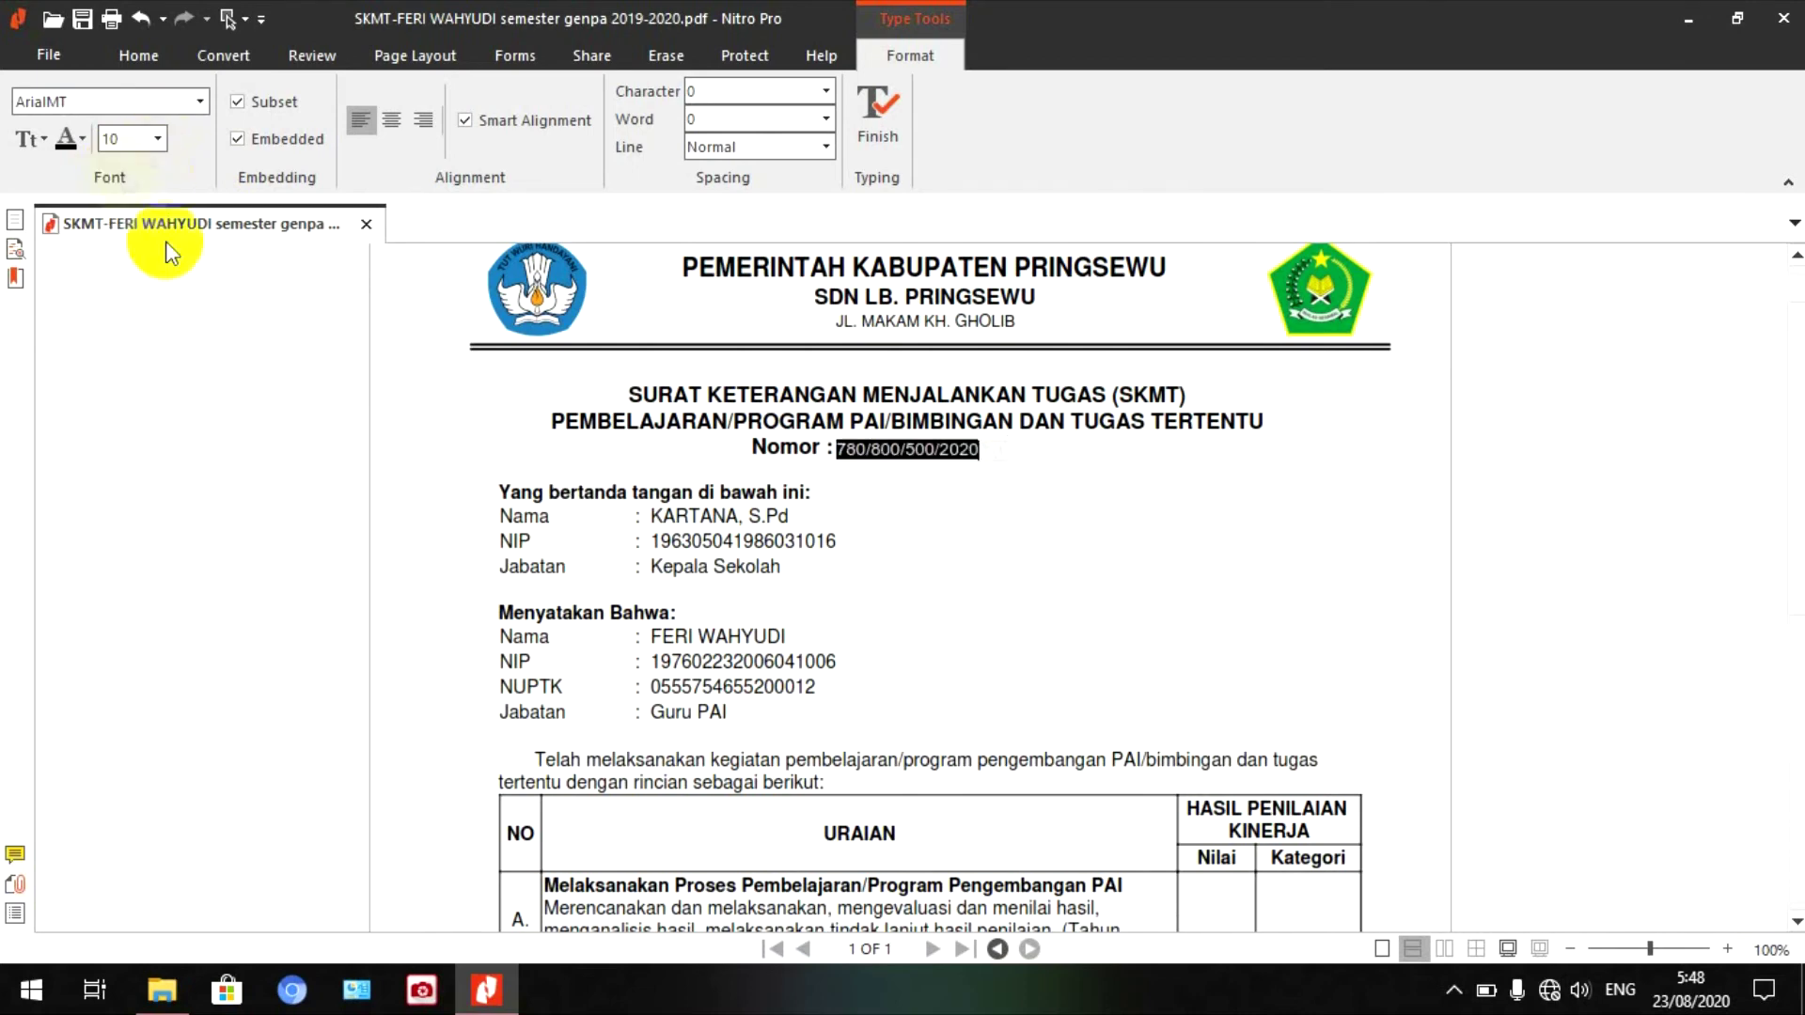
Try red as the text colour of the selected letter number and set it back to black
{"action": "left_click", "coordinate": [71, 147]}
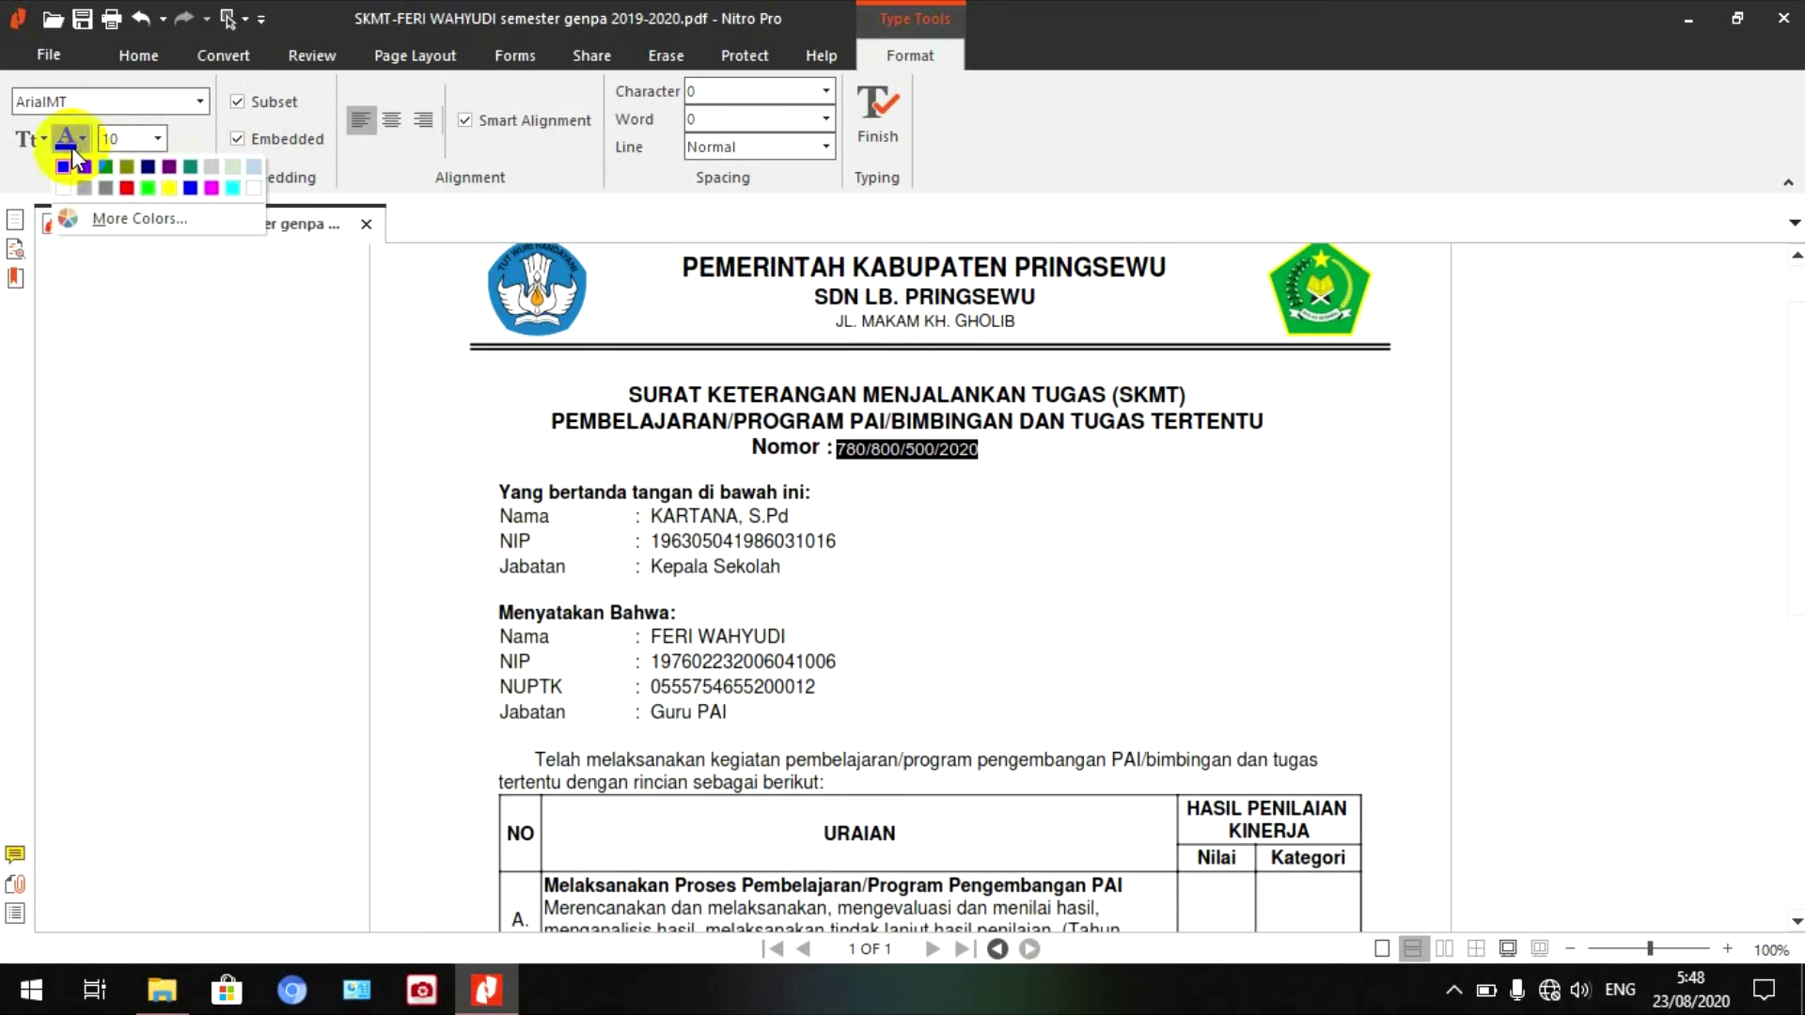
{"action": "left_click", "coordinate": [126, 191]}
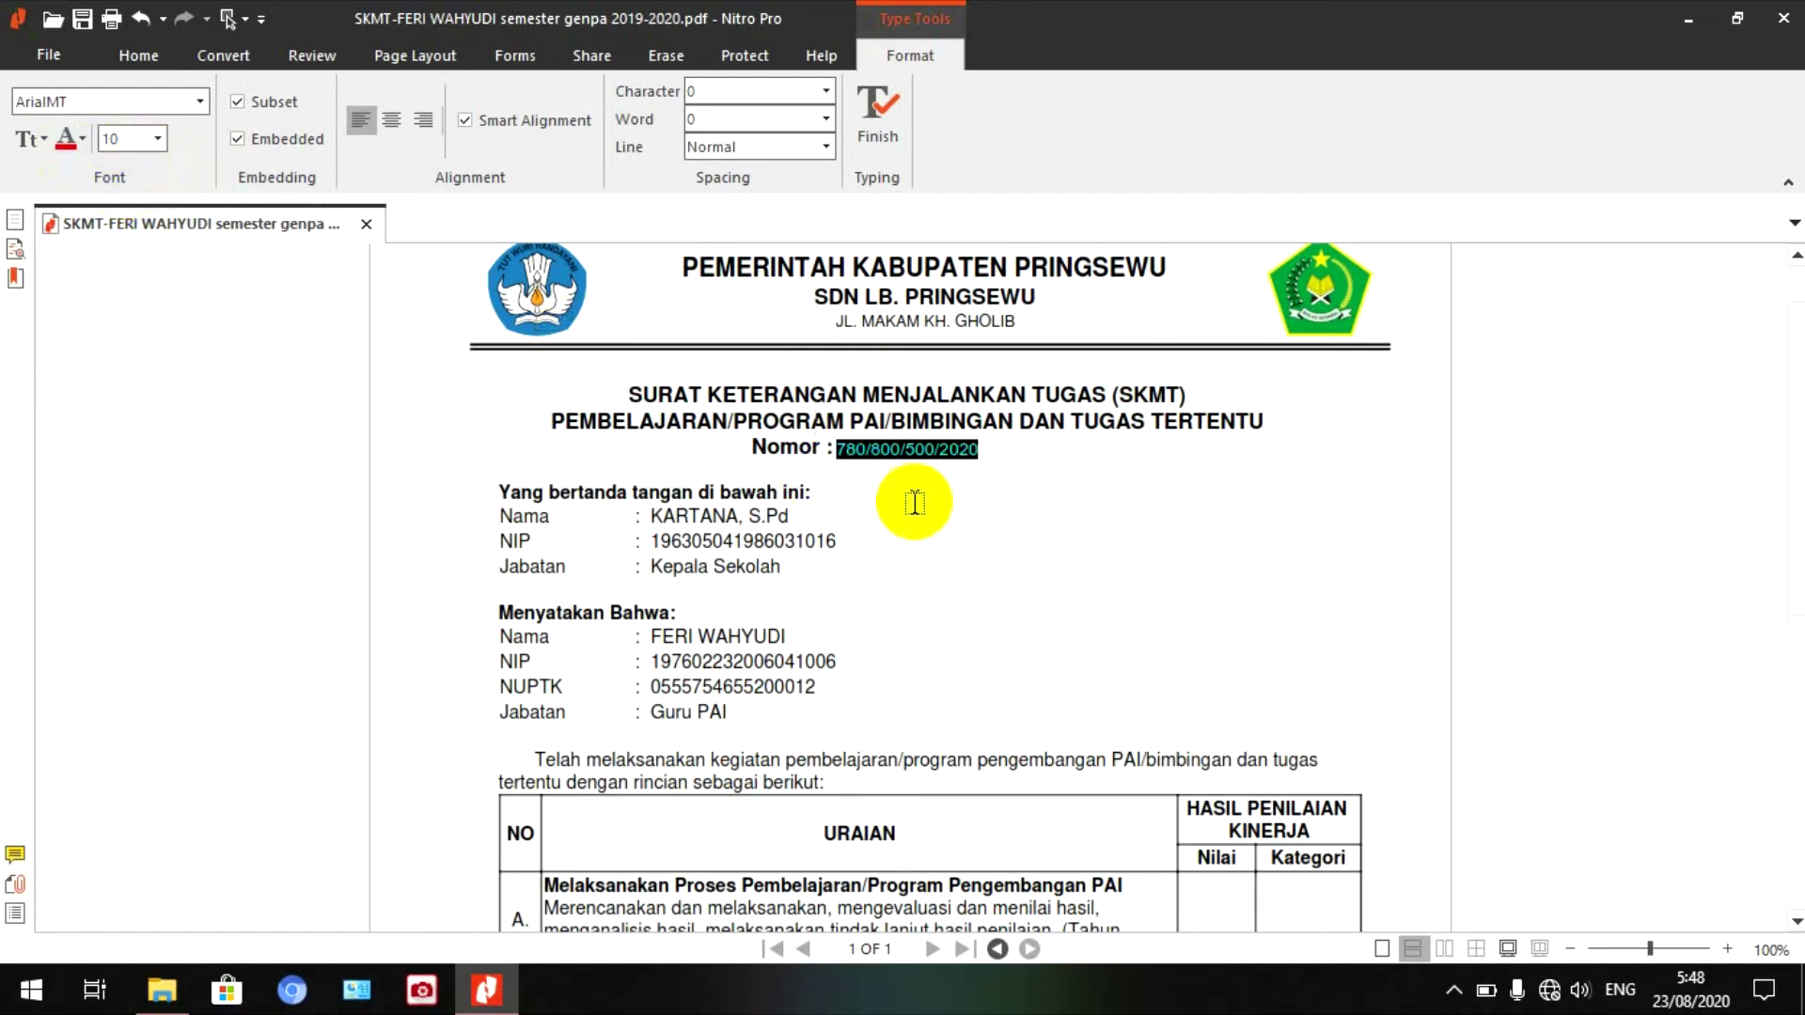
{"action": "left_click", "coordinate": [70, 141]}
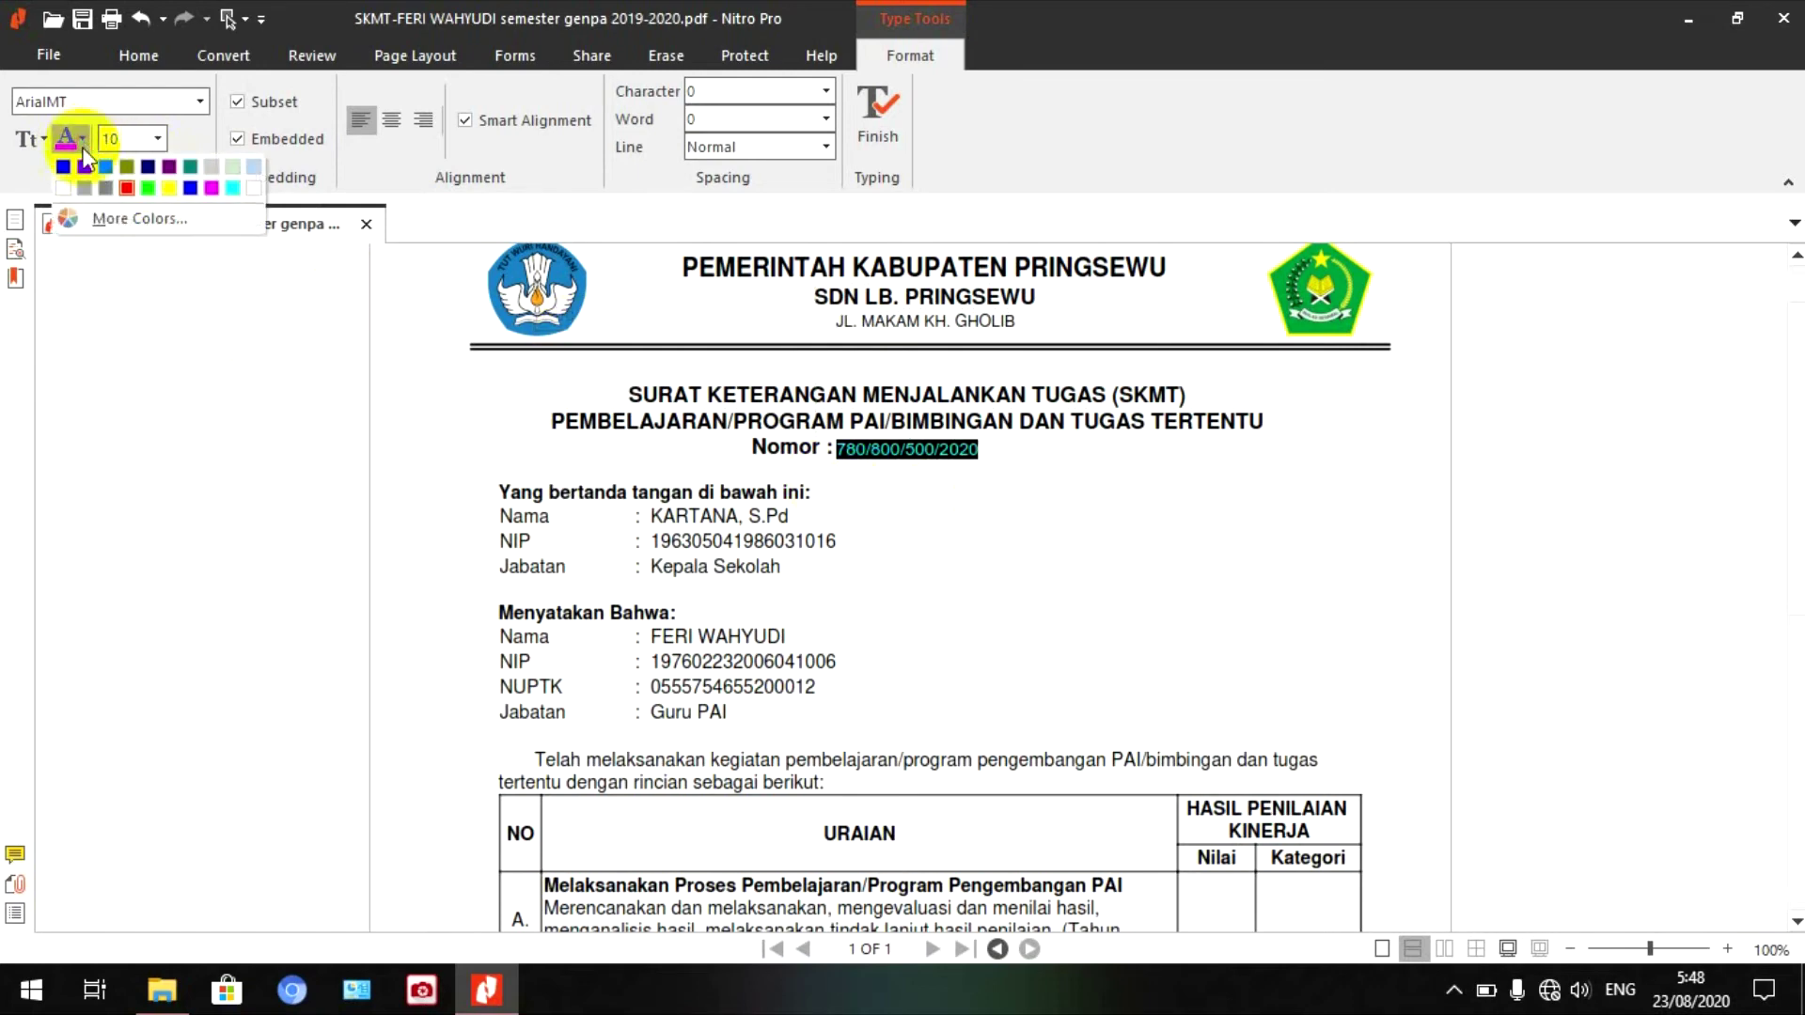
{"action": "left_click", "coordinate": [70, 178]}
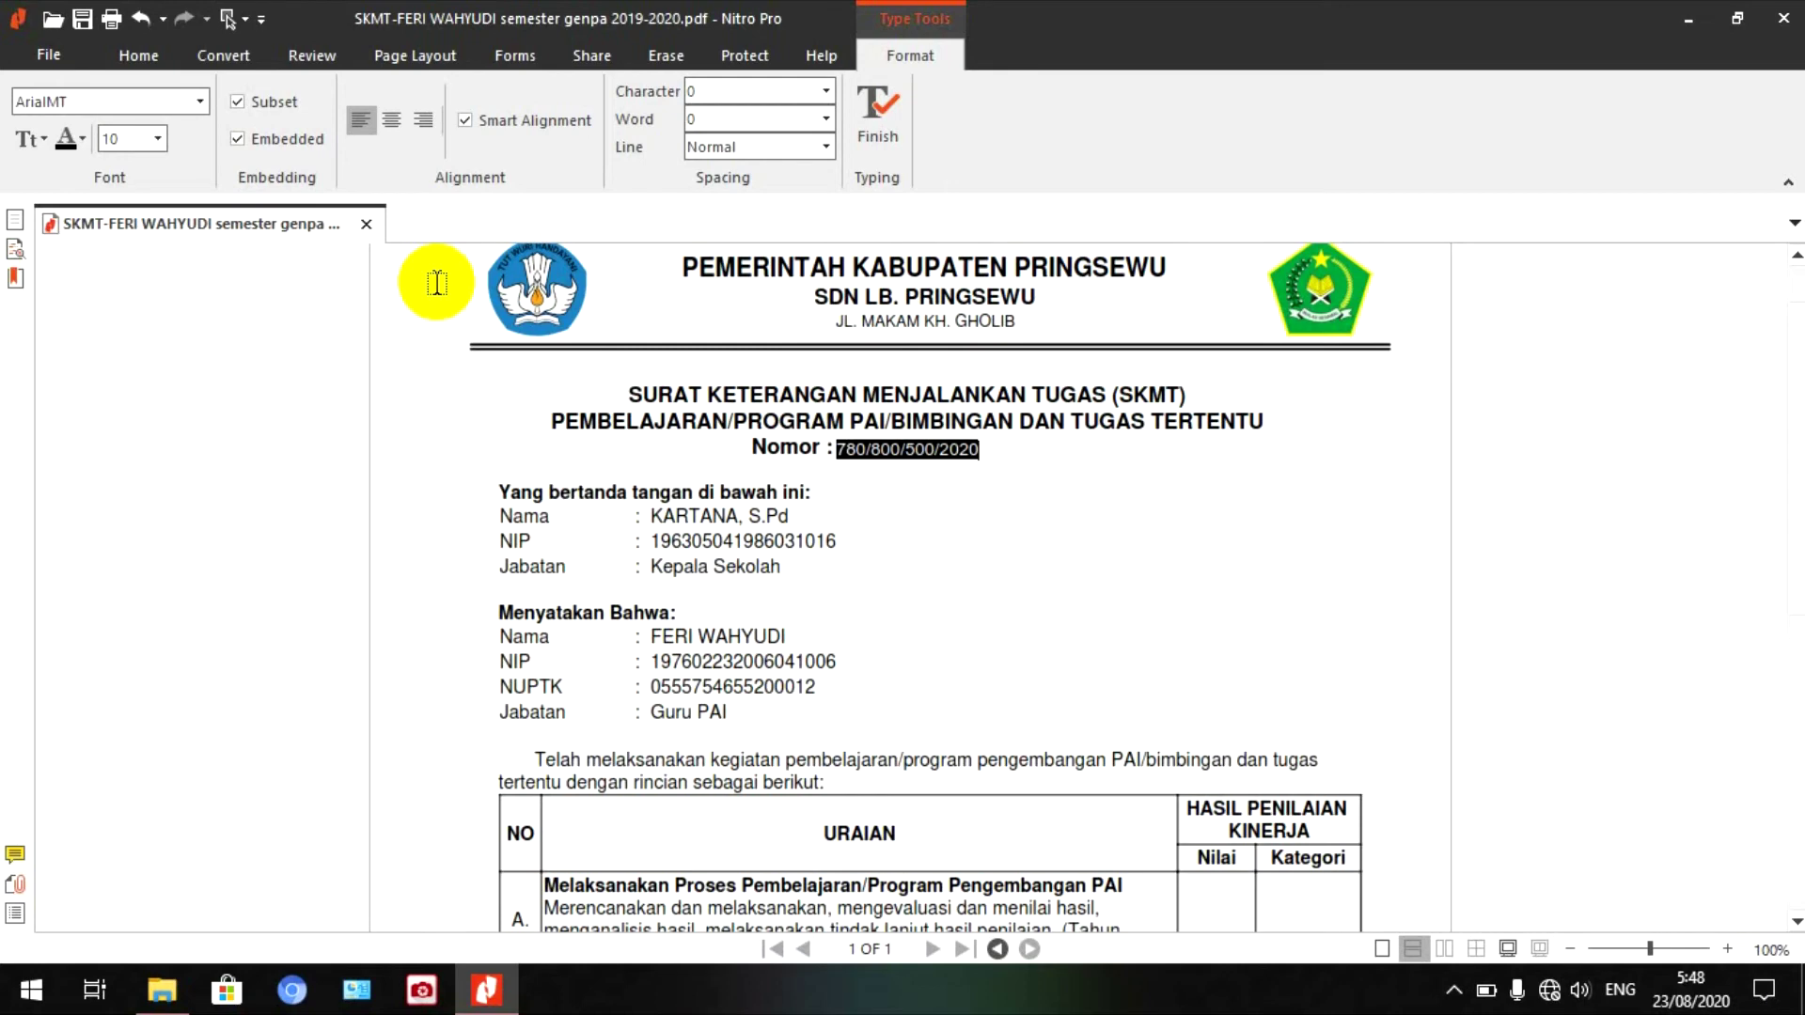
View the letter-case options for the selected letter number and leave its text editing
{"action": "left_click", "coordinate": [43, 141]}
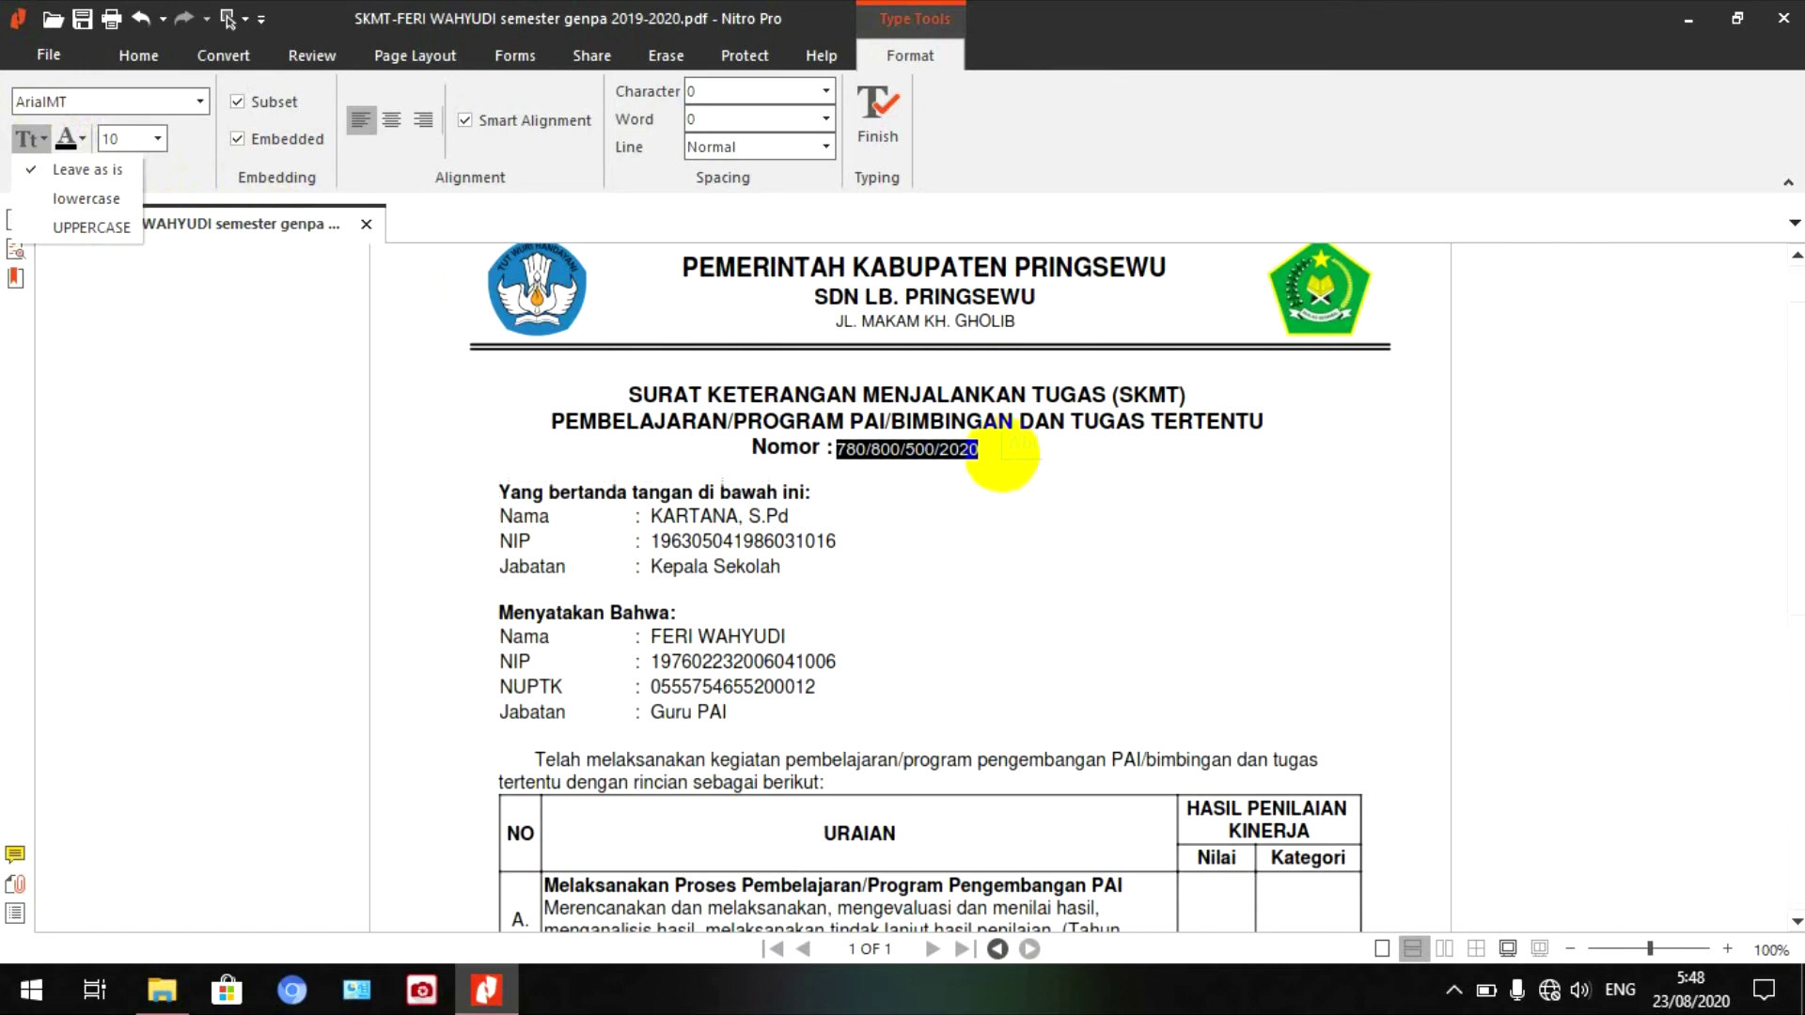
{"action": "left_click", "coordinate": [987, 456]}
{"action": "left_click_drag", "start_coordinate": [995, 458], "coordinate": [957, 451]}
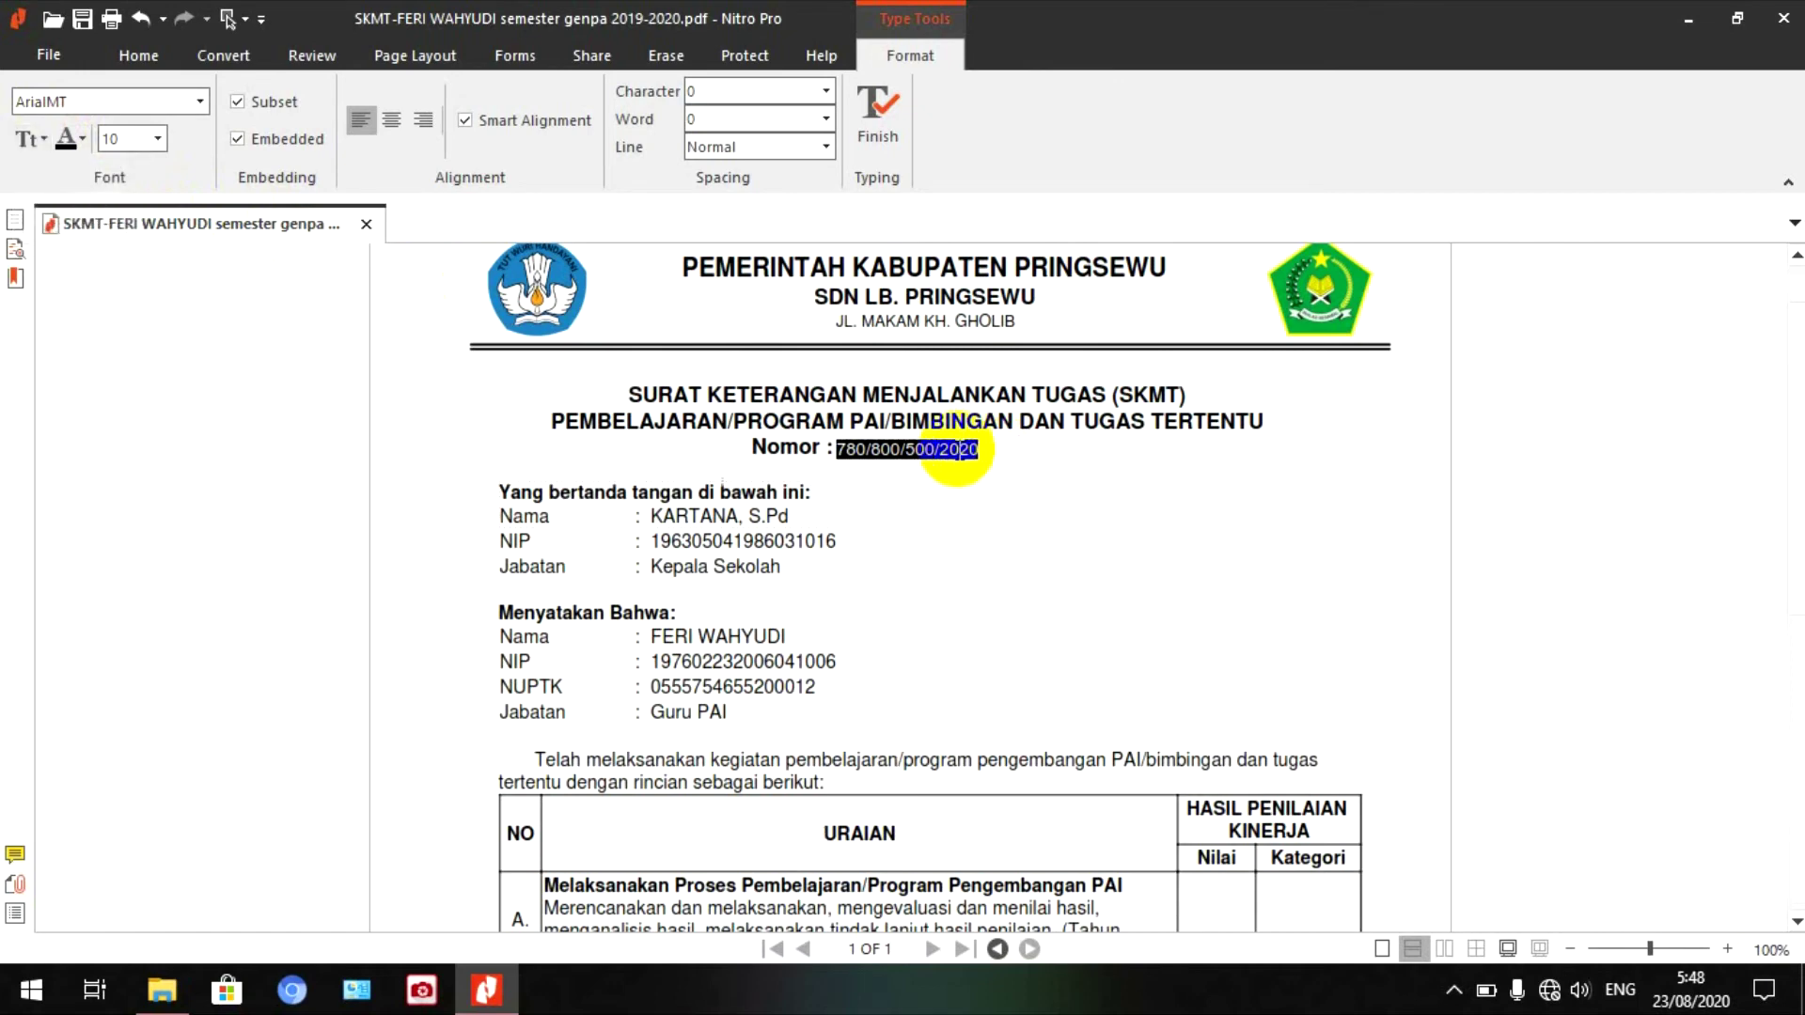
{"action": "left_click", "coordinate": [984, 512]}
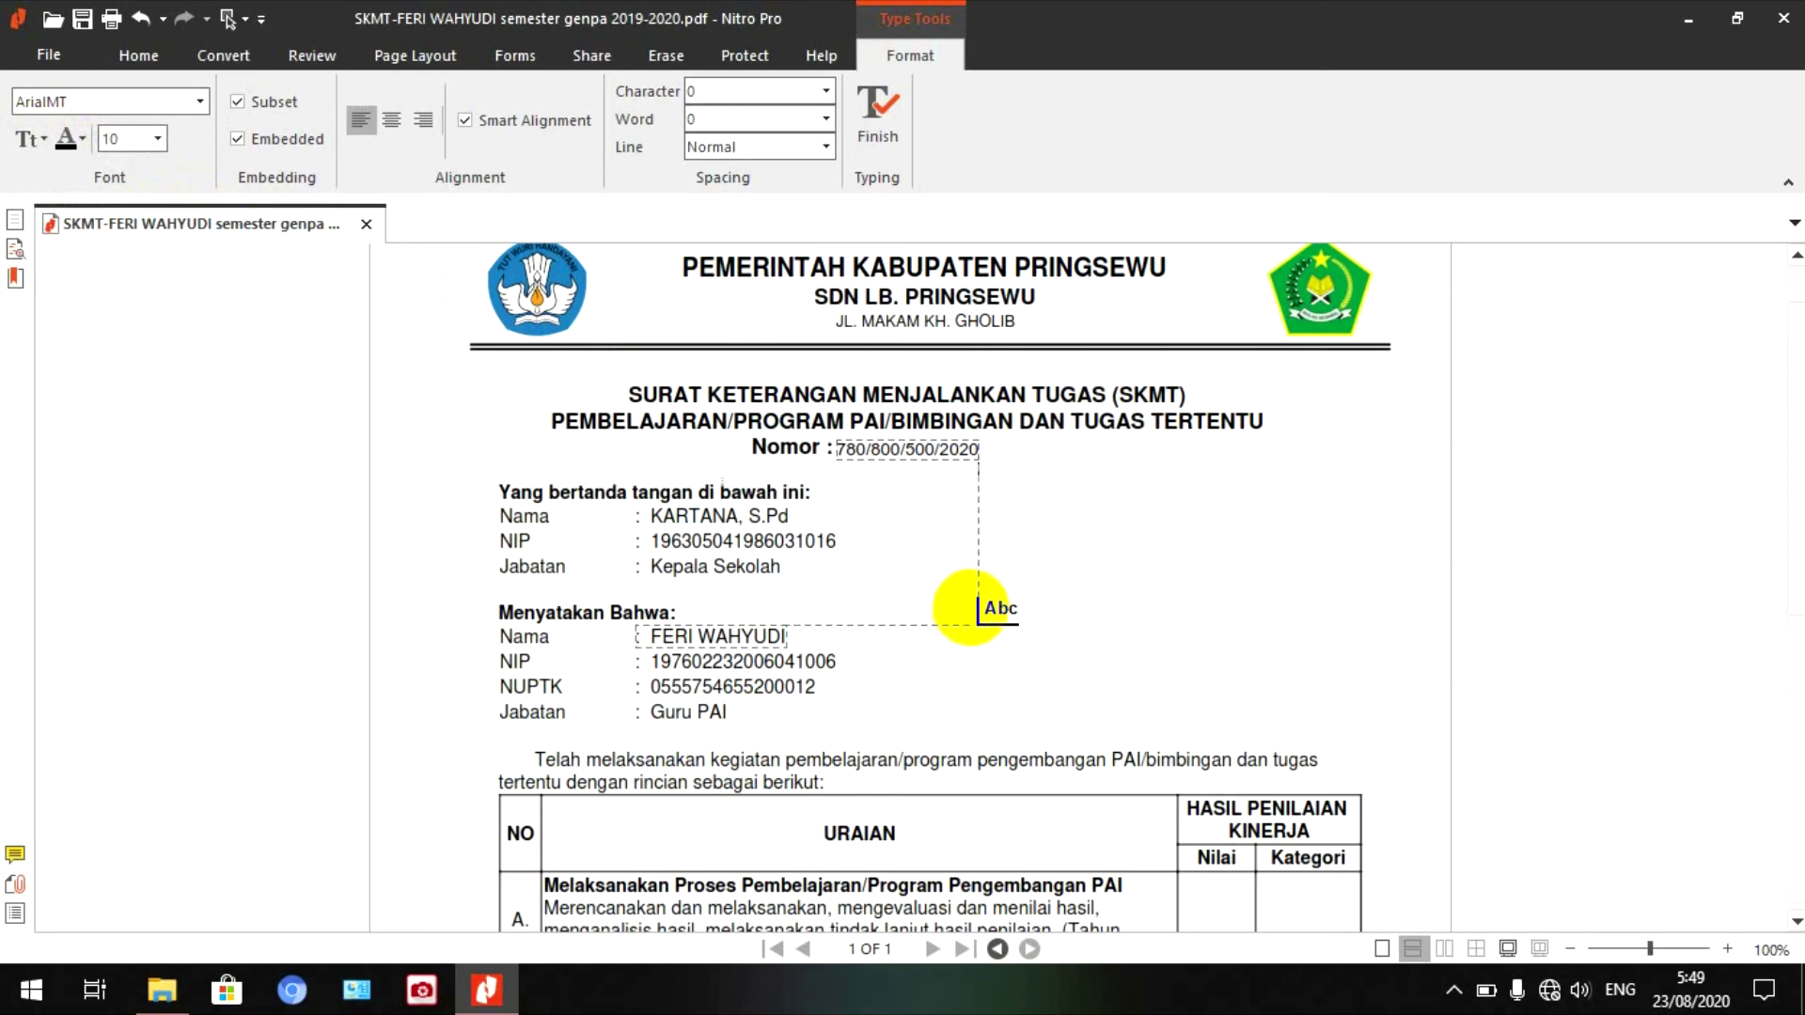
Fill in row A of the assessment table with 80 under Nilai and BAIK under Kategori
{"action": "scroll", "coordinate": [978, 609], "scroll_direction": "down", "scroll_amount": 3}
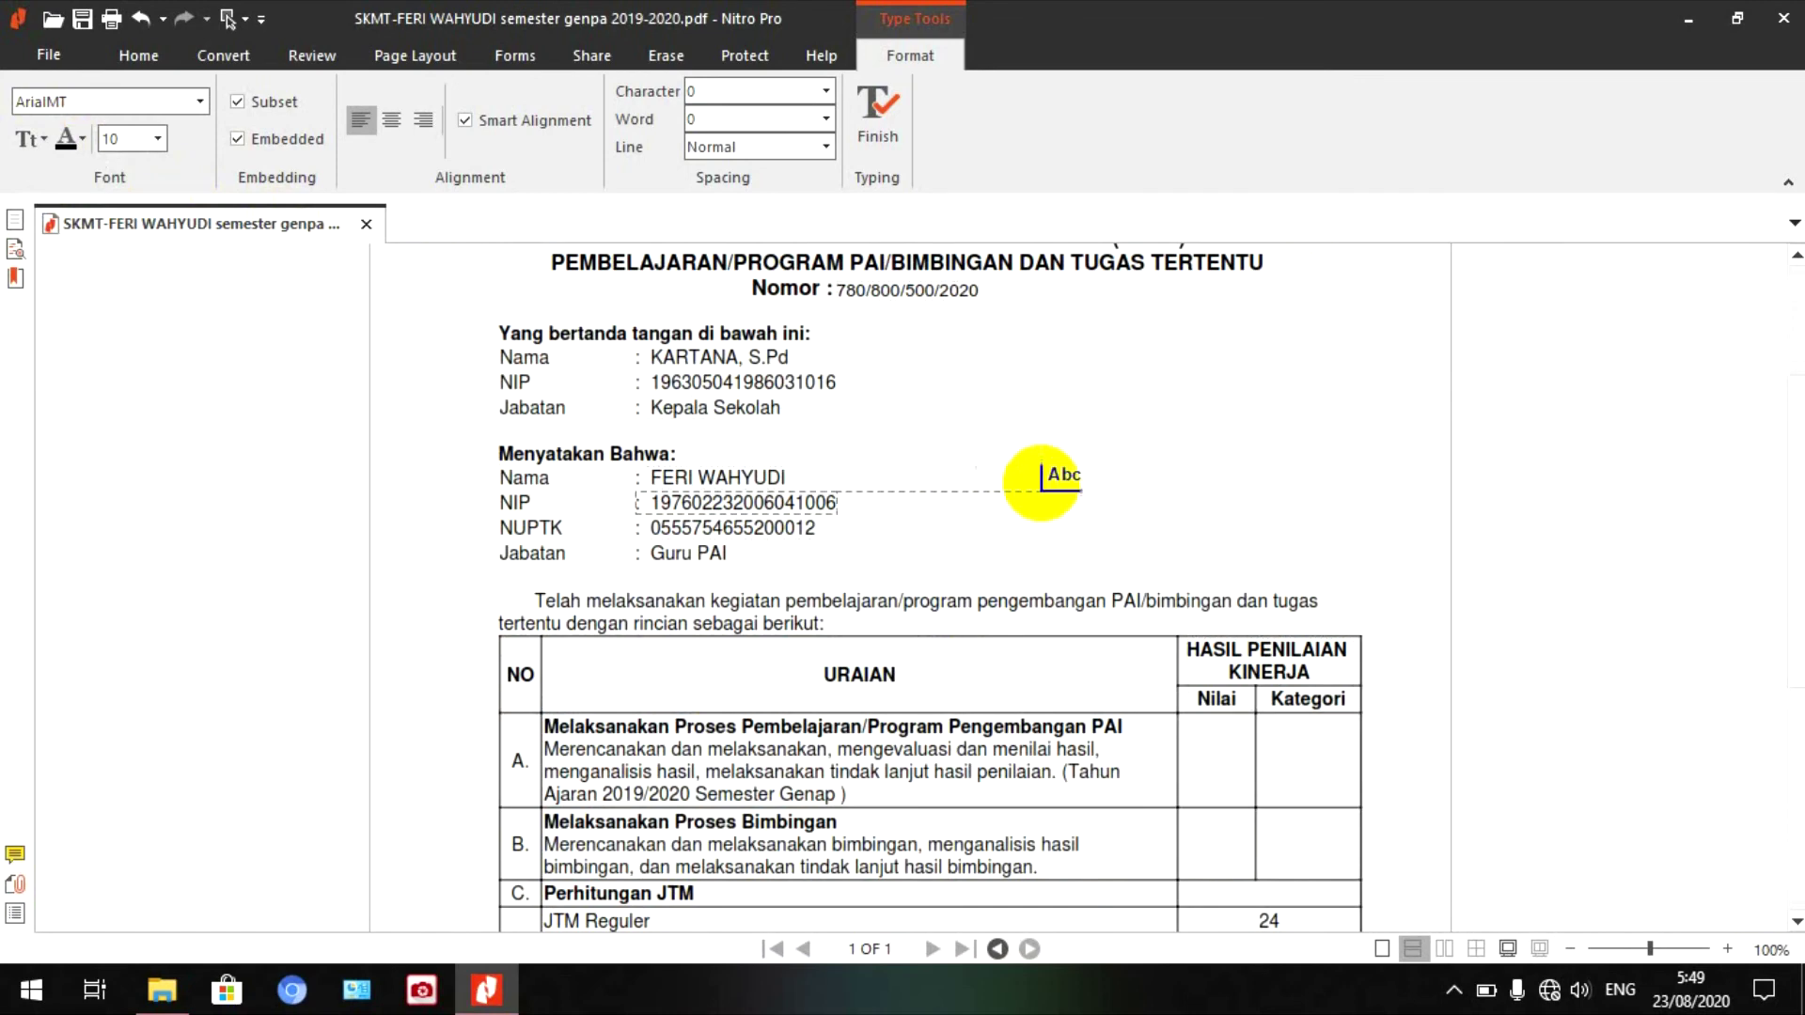
{"action": "scroll", "coordinate": [1045, 484], "scroll_direction": "down", "scroll_amount": 1}
{"action": "scroll", "coordinate": [1047, 484], "scroll_direction": "down", "scroll_amount": 1}
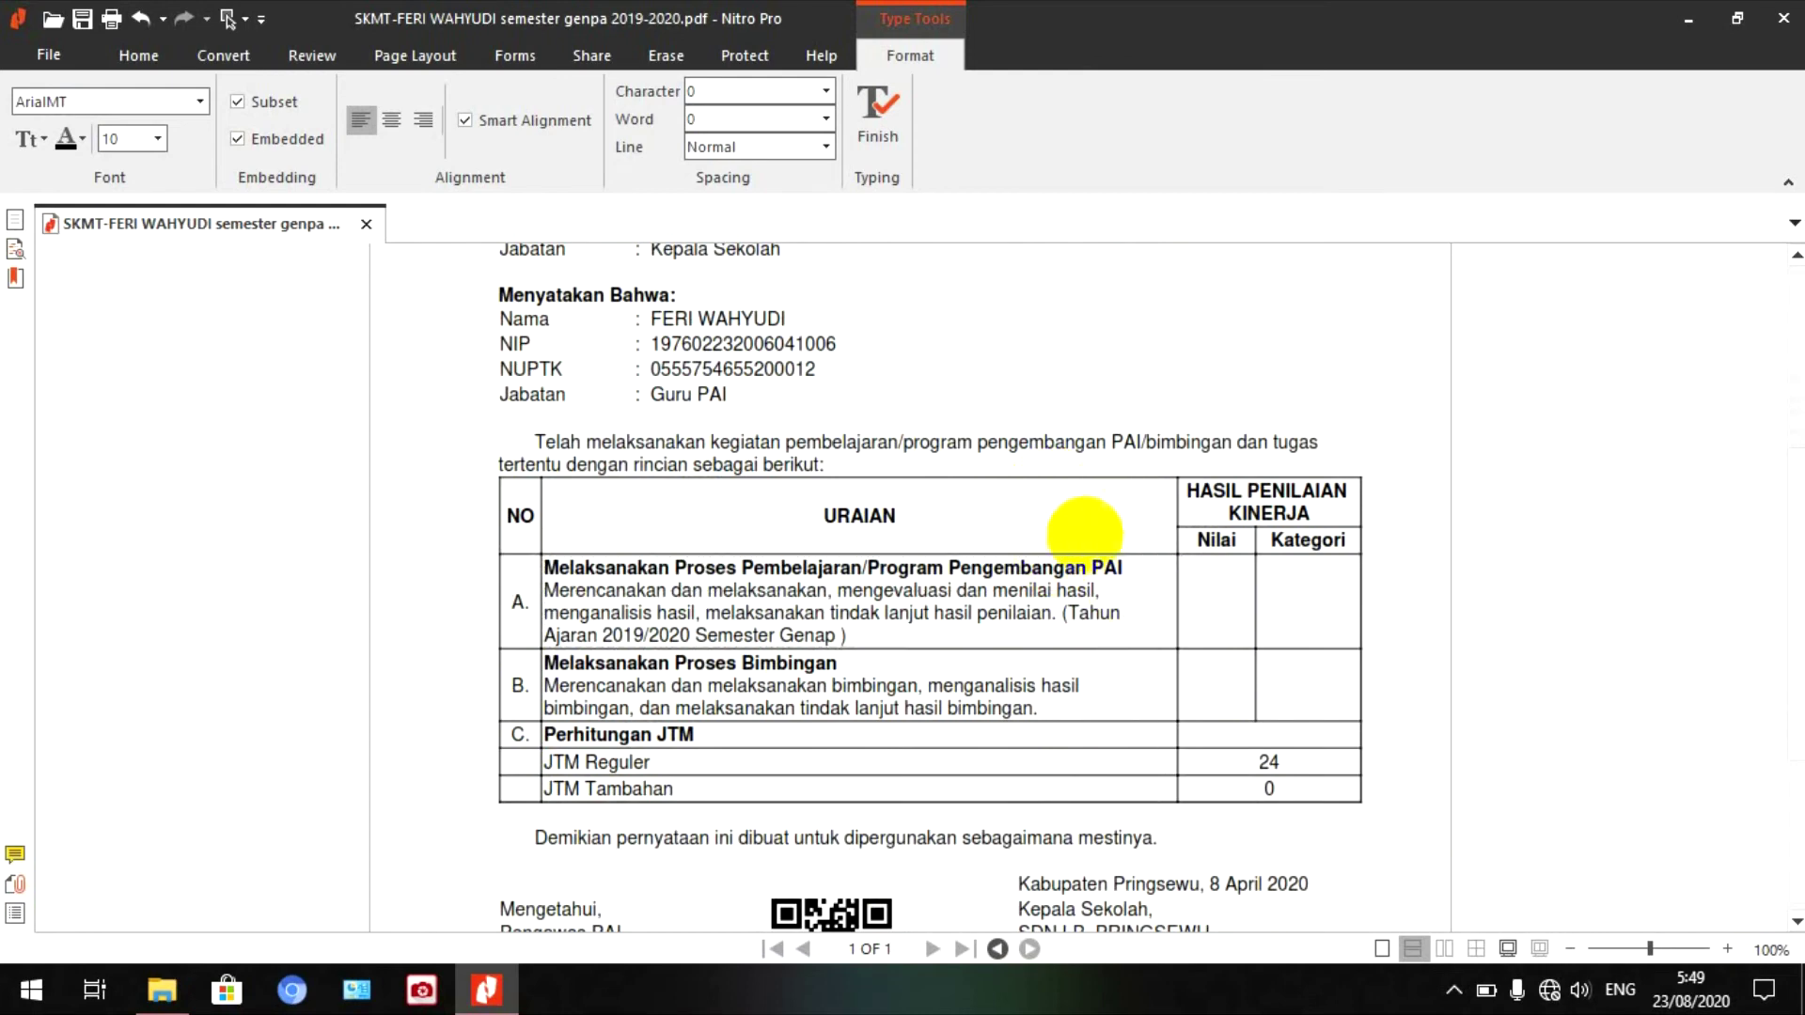
{"action": "scroll", "coordinate": [1192, 535], "scroll_direction": "down", "scroll_amount": 1}
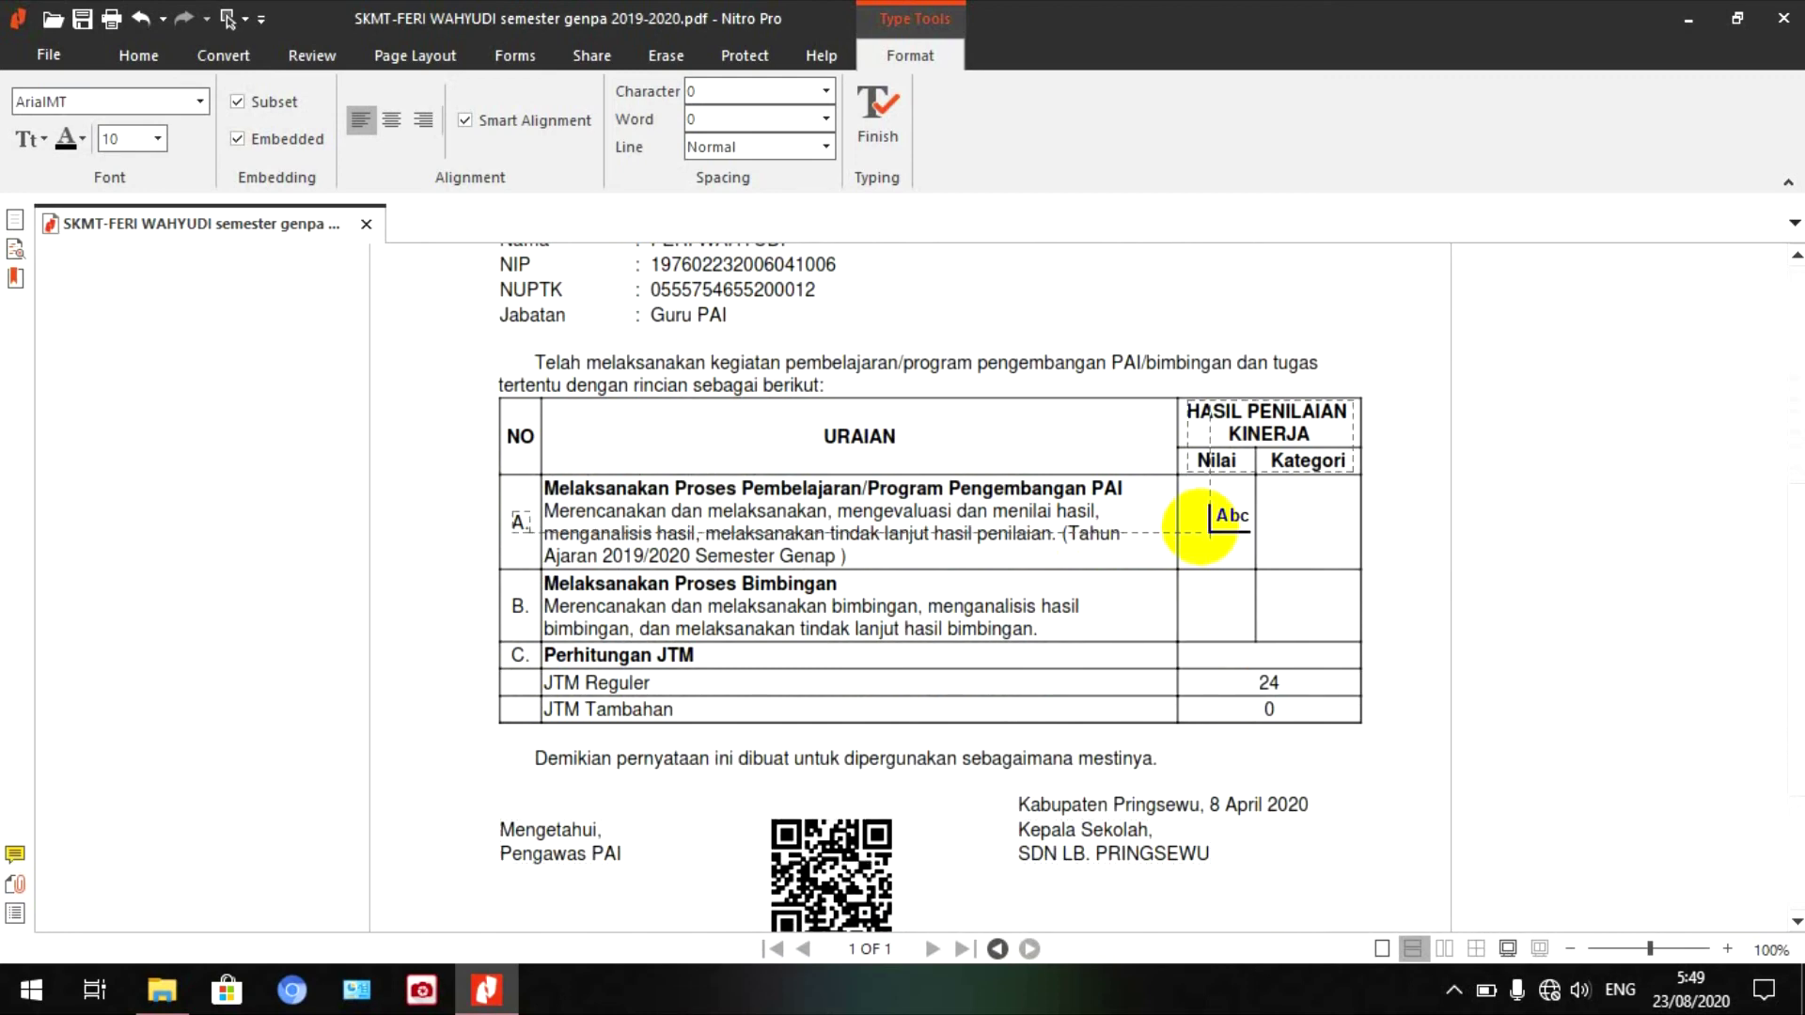
{"action": "left_click", "coordinate": [1210, 527]}
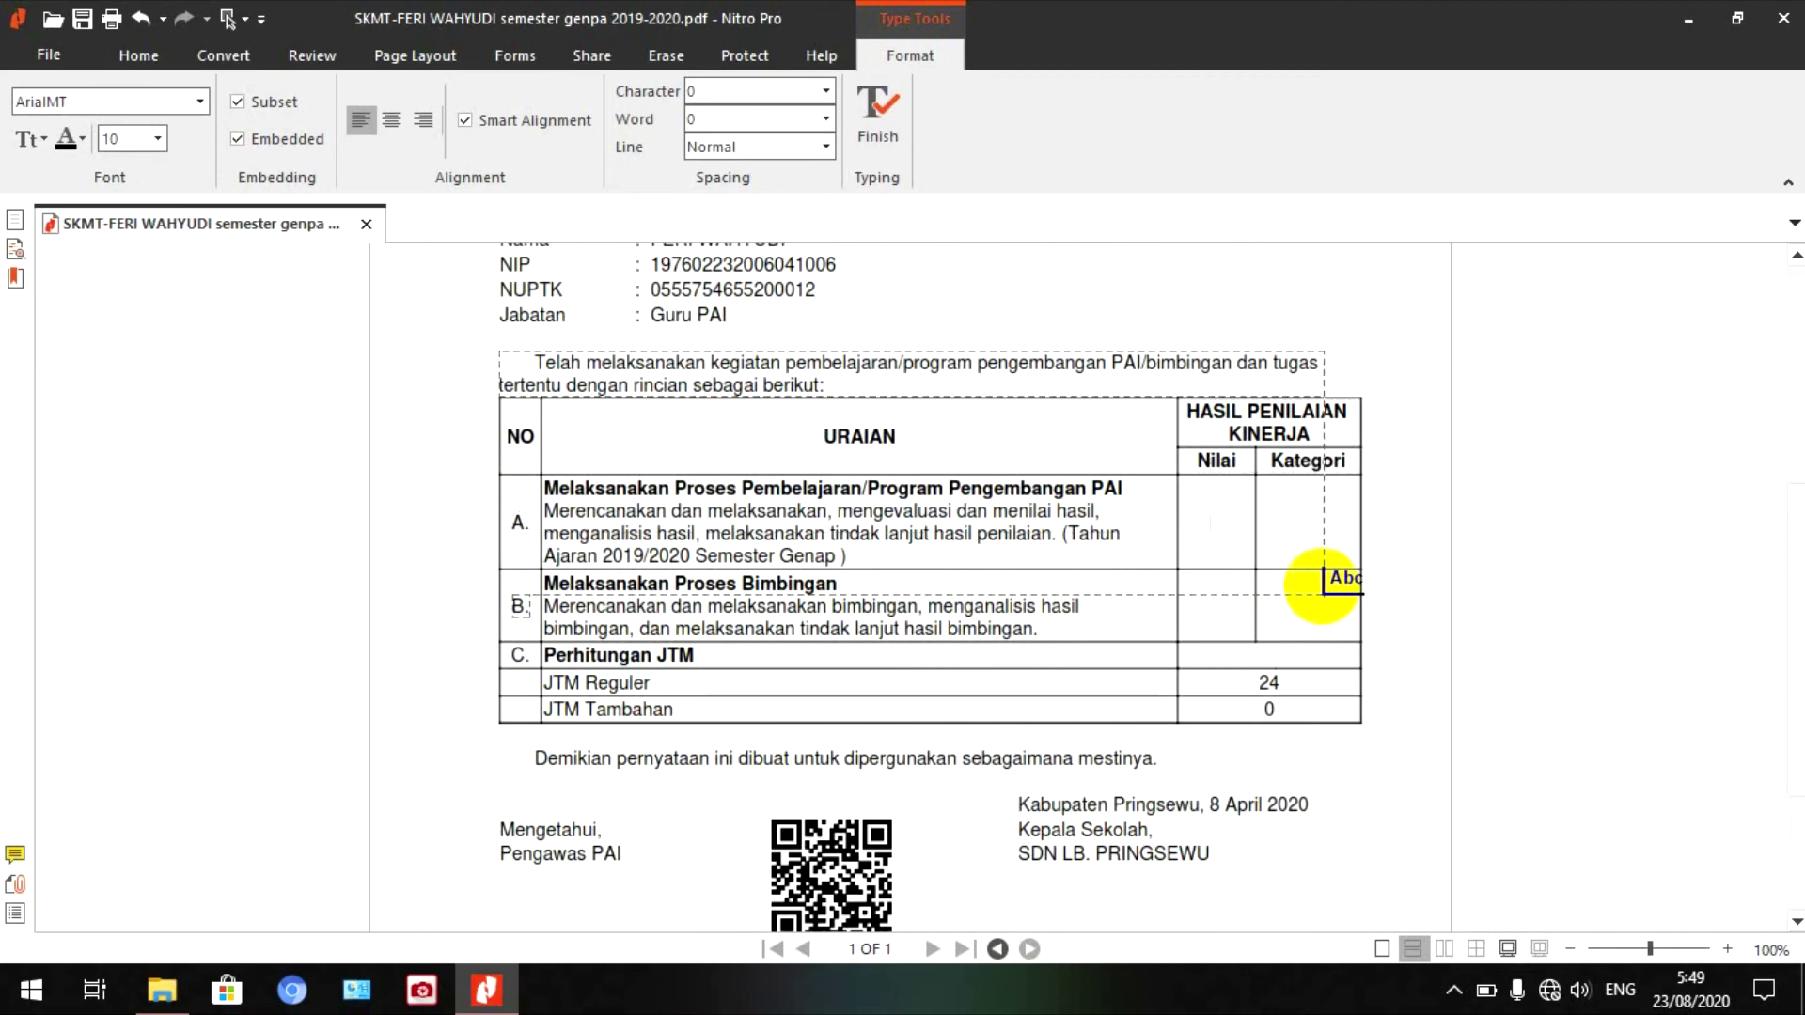
{"action": "type", "text": "80"}
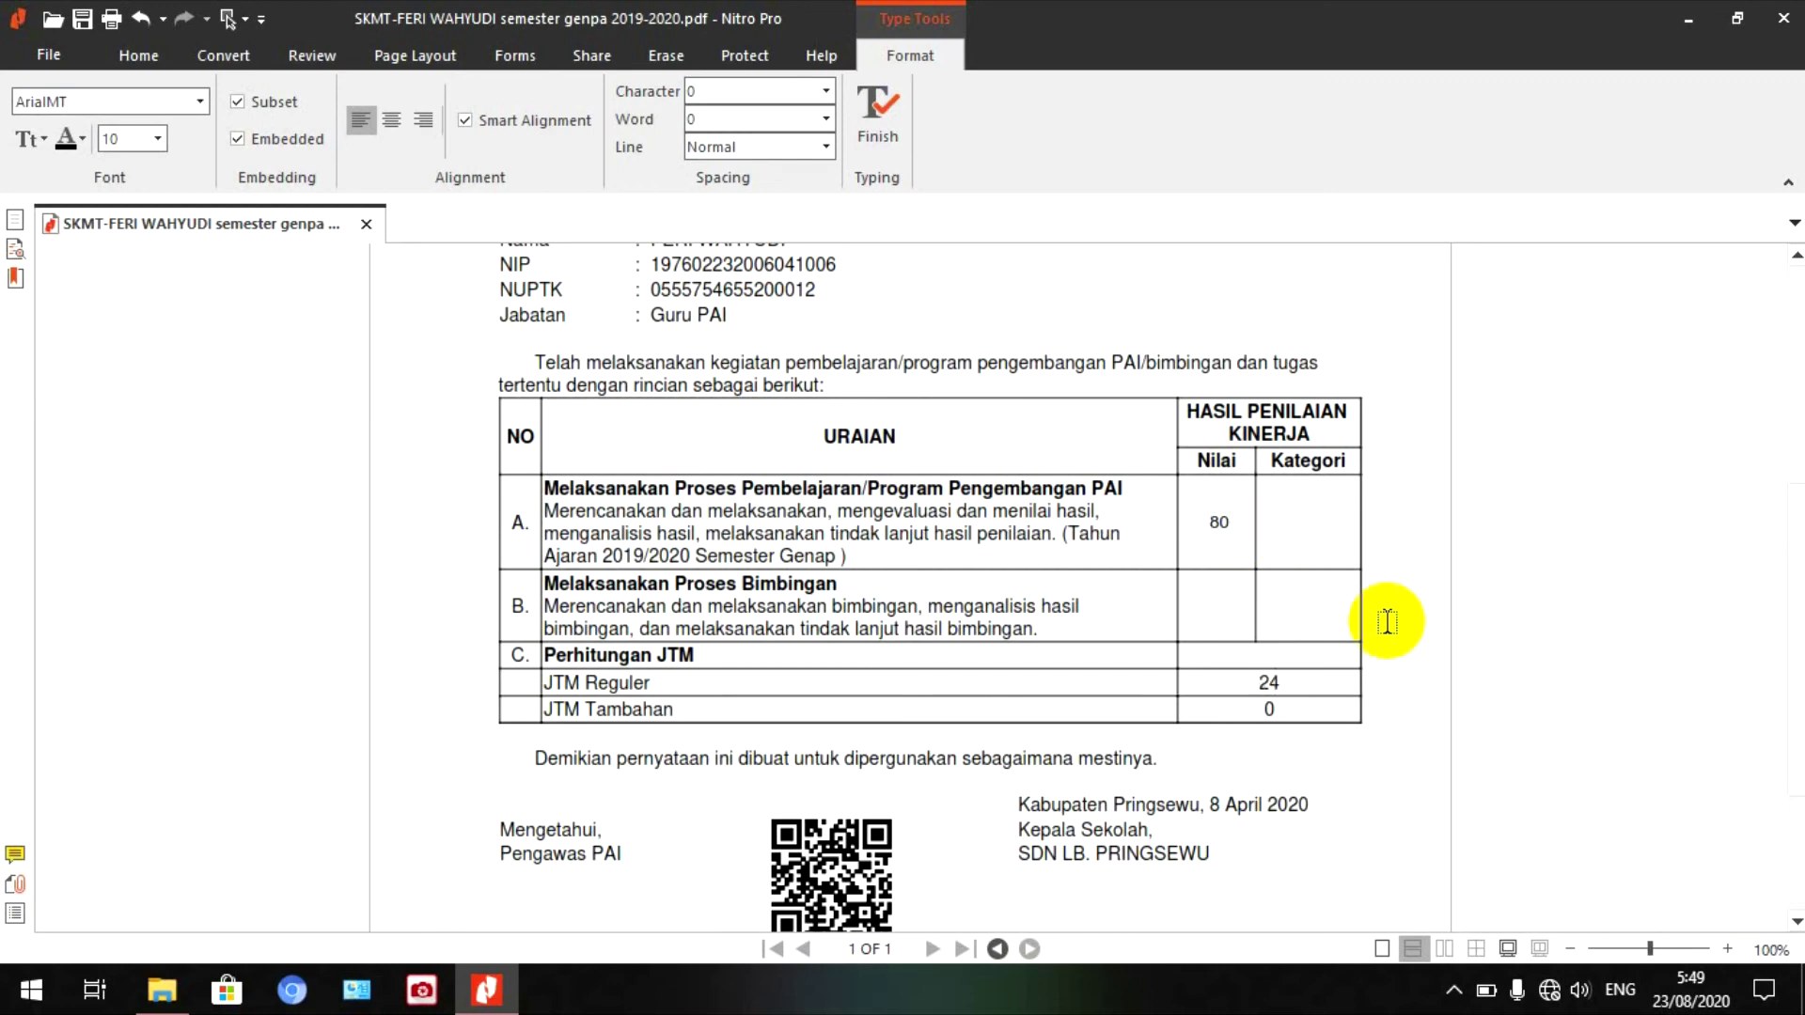
{"action": "type", "text": "b"}
{"action": "key", "text": "BackSpace"}
{"action": "type", "text": "BAIK"}
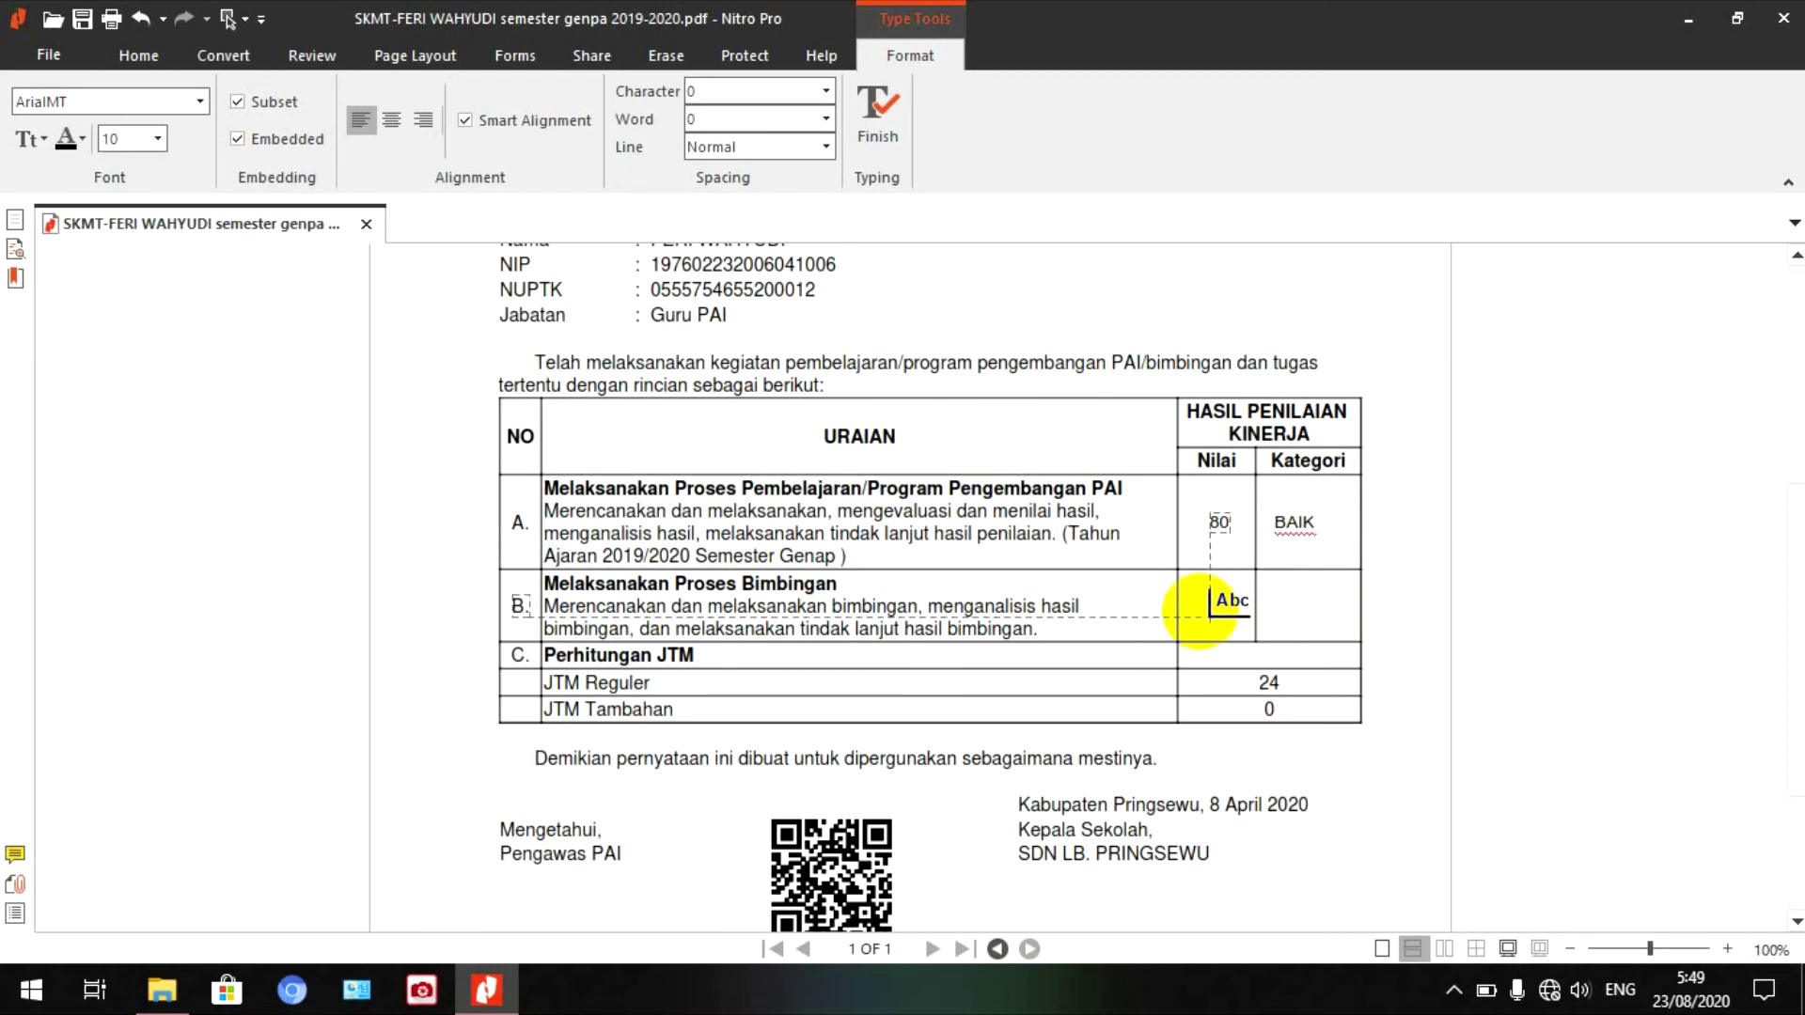
{"action": "key", "text": "Escape"}
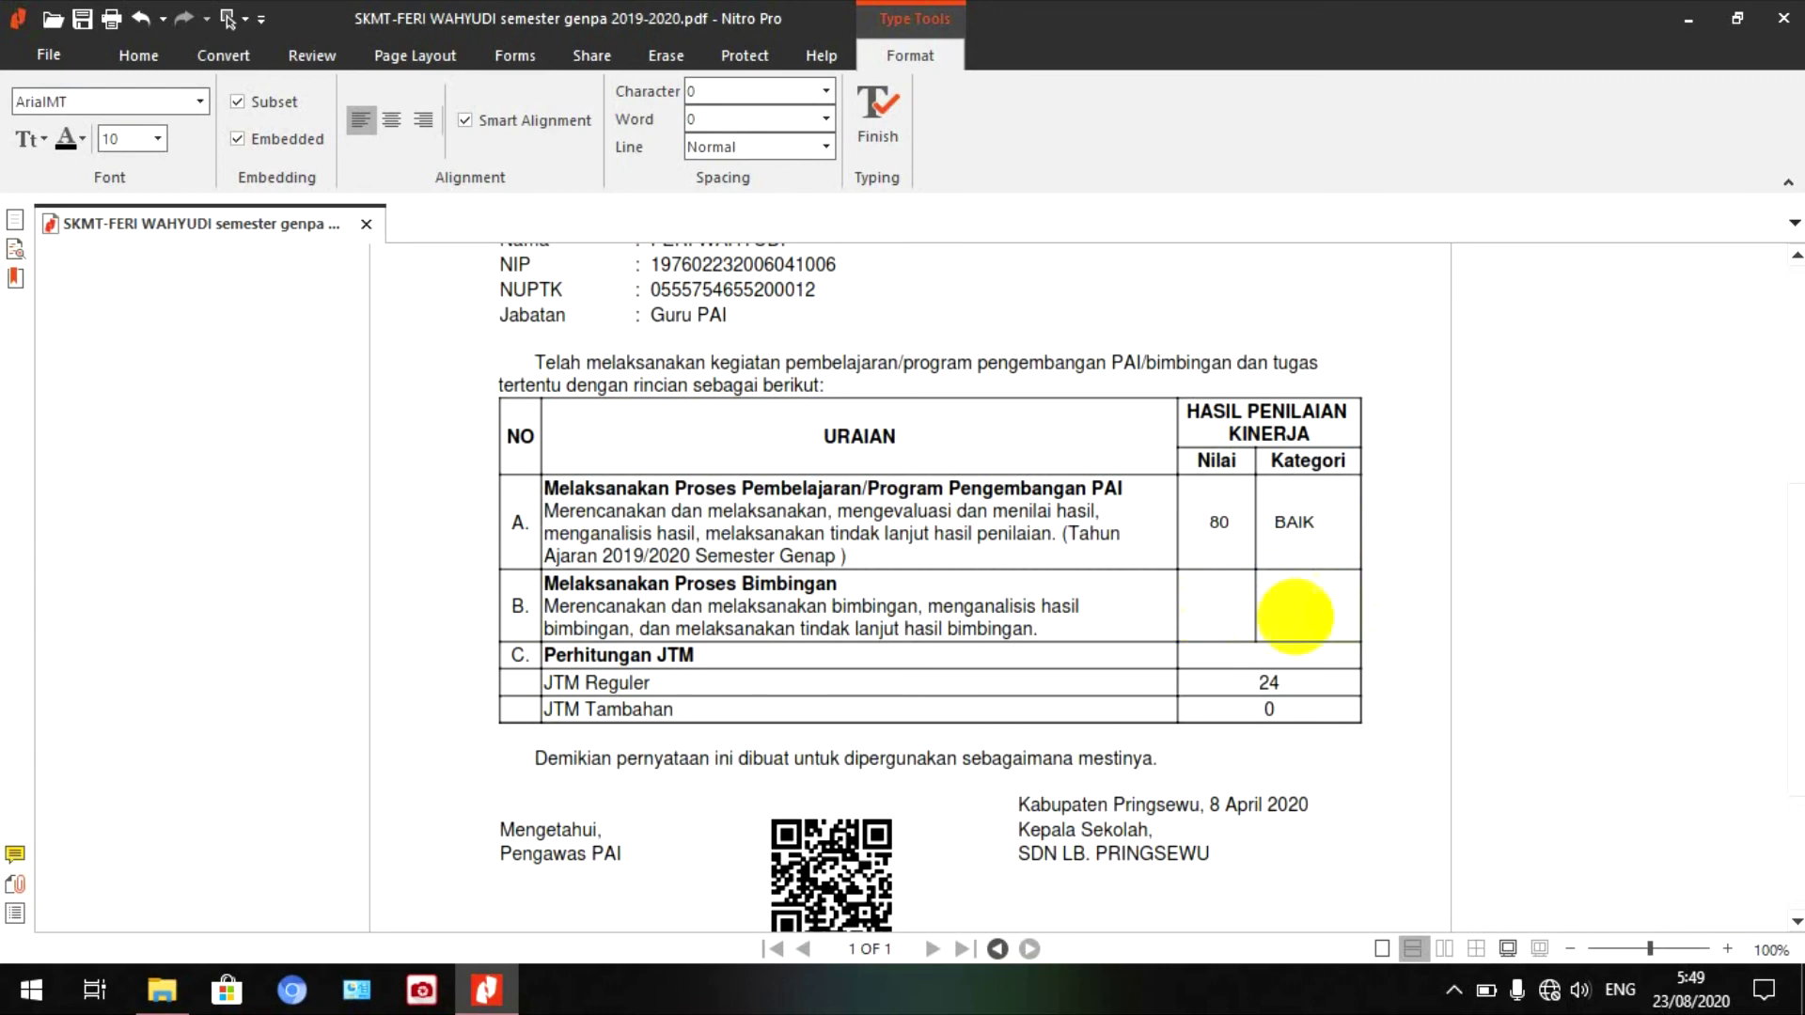
Fill in row B of the assessment table with 82 under Nilai and BAIK under Kategori
{"action": "type", "text": "82"}
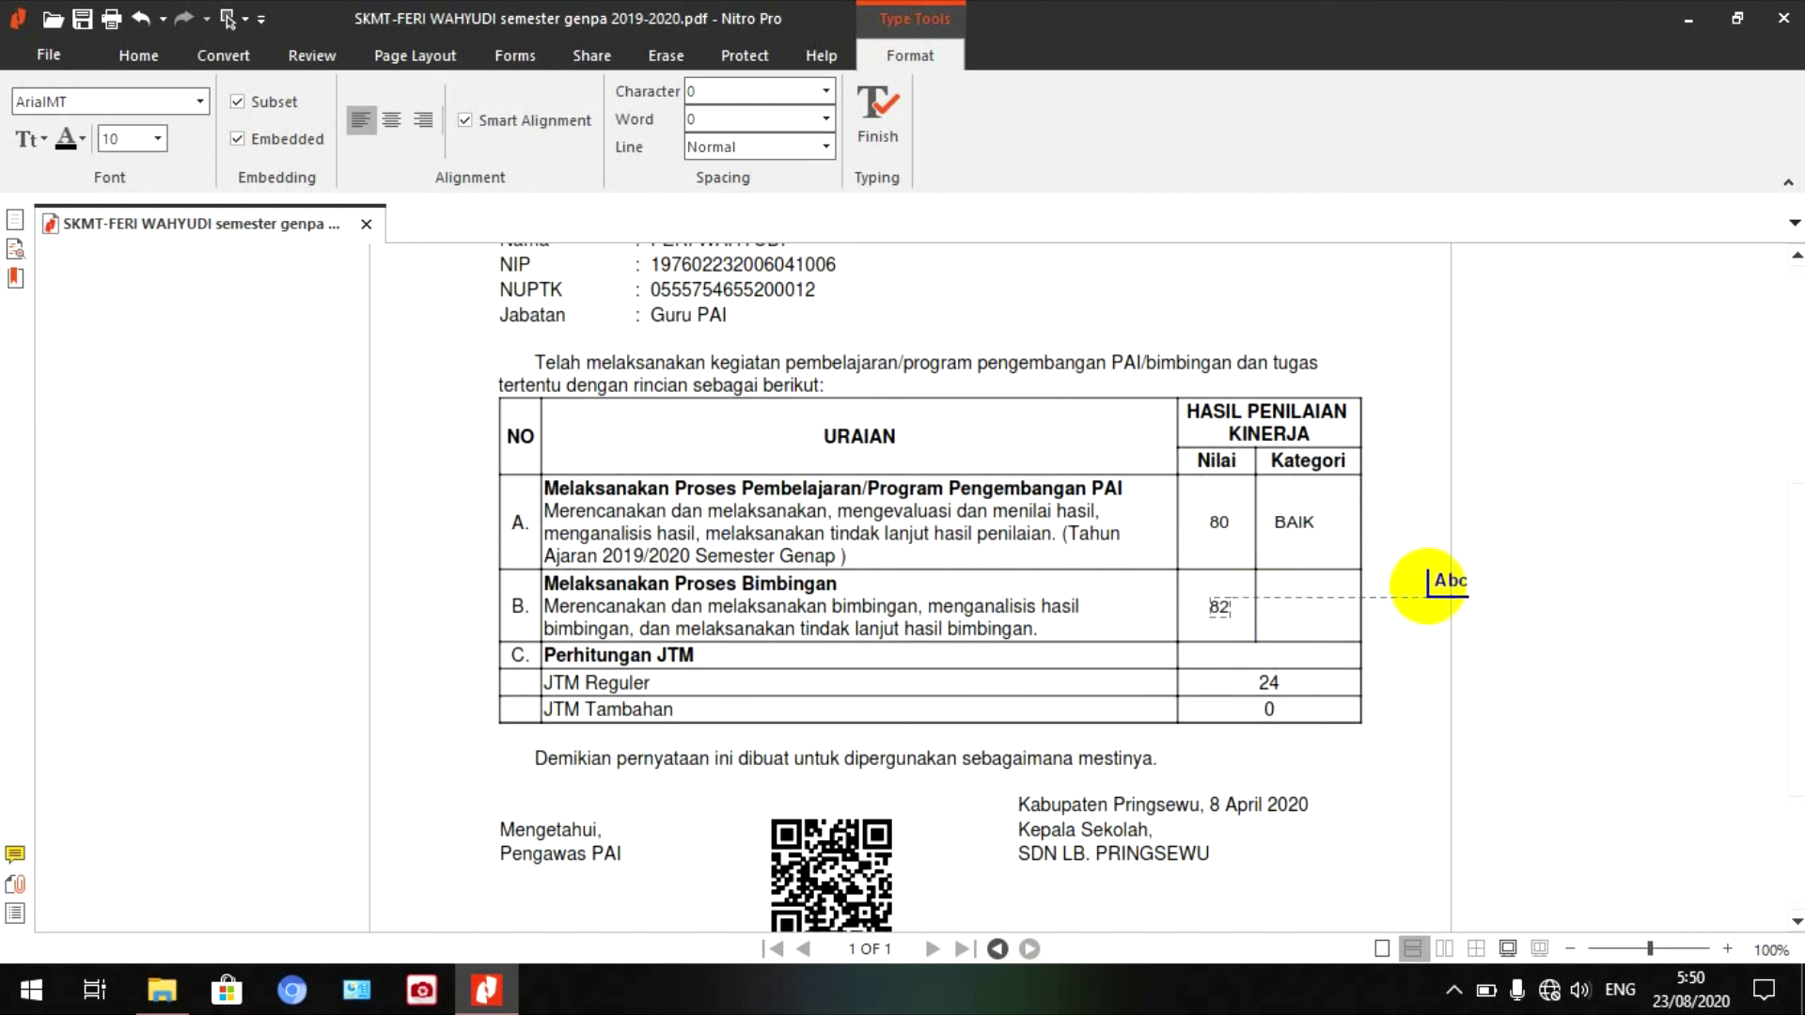
{"action": "type", "text": "BAIK"}
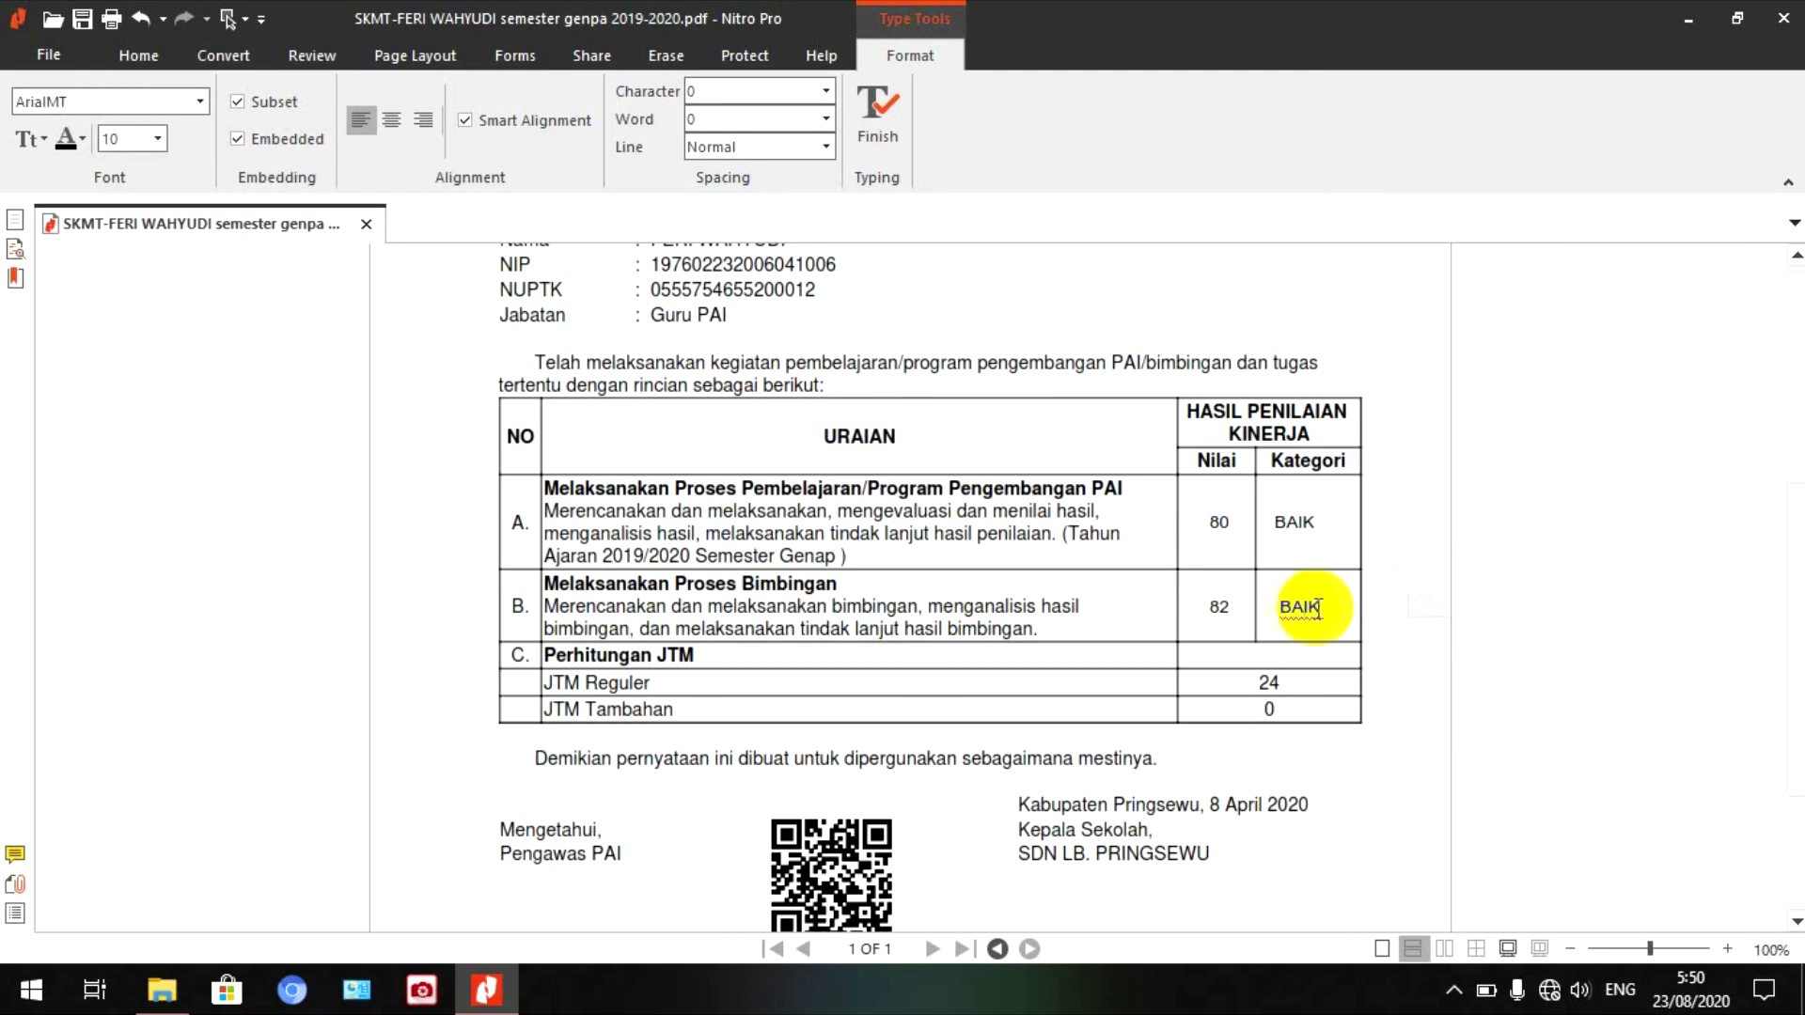
{"action": "scroll", "coordinate": [1417, 590], "scroll_direction": "up", "scroll_amount": 3}
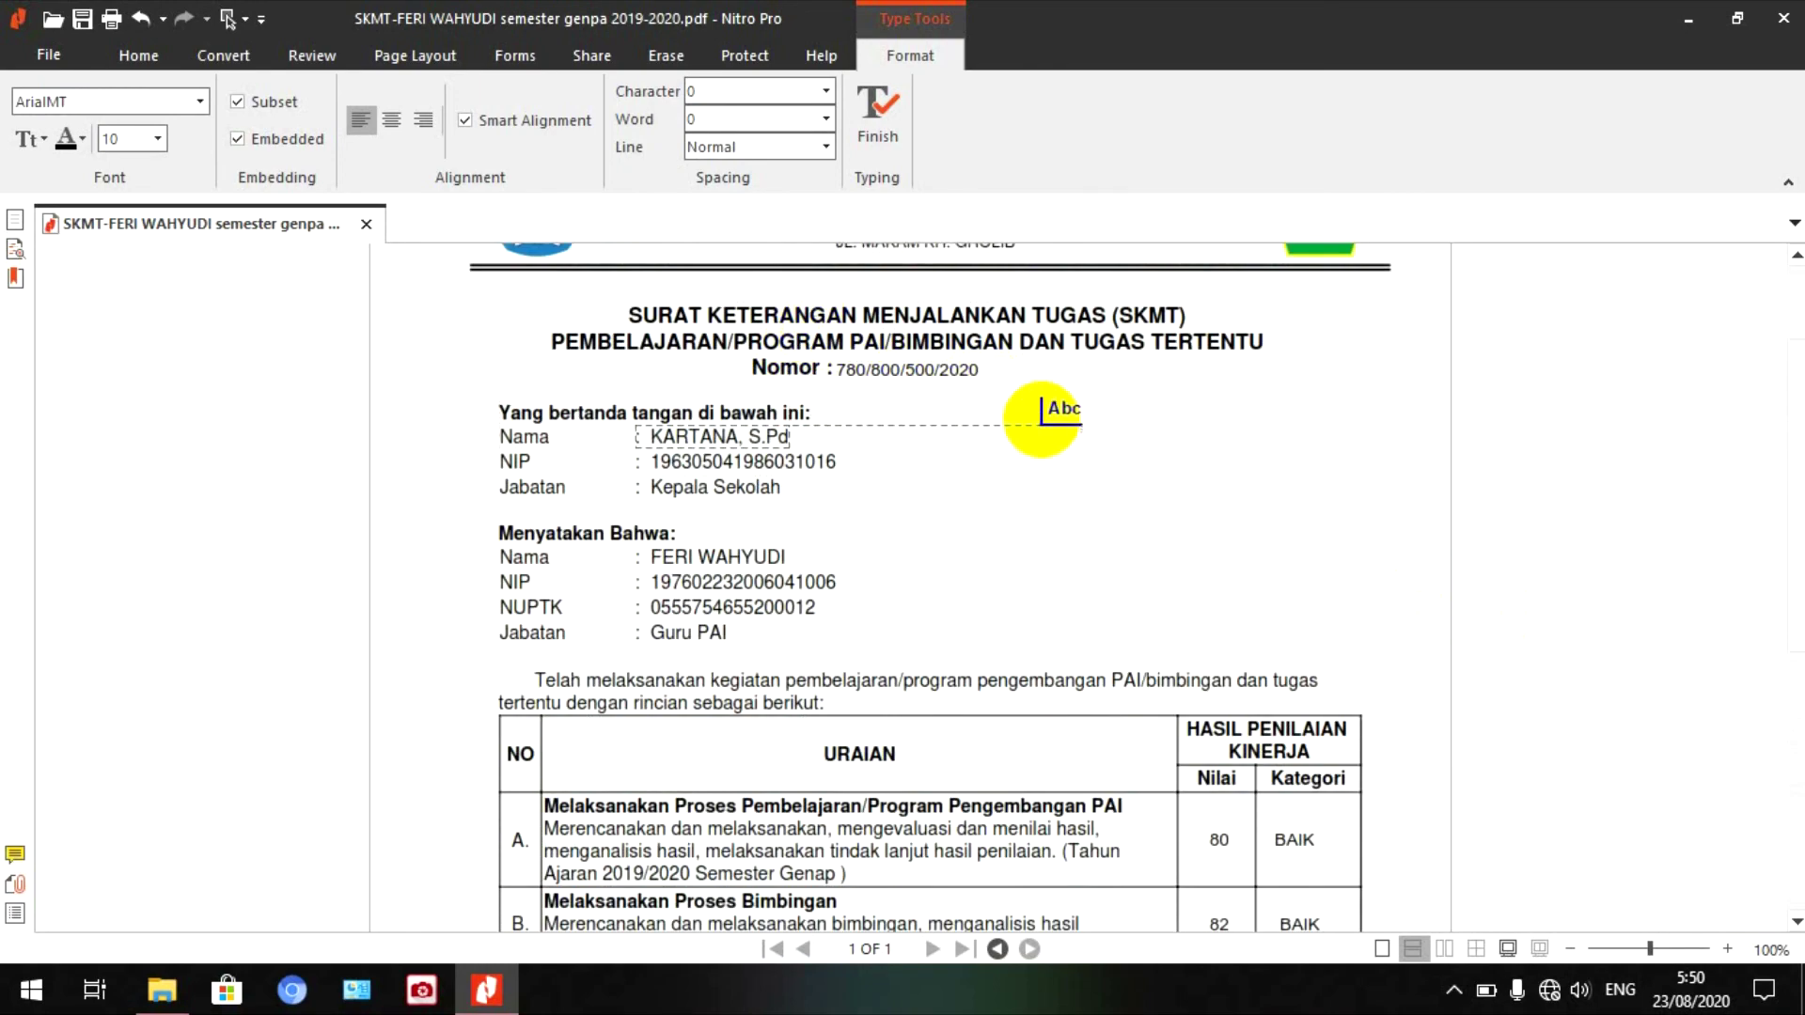
{"action": "scroll", "coordinate": [1040, 414], "scroll_direction": "down", "scroll_amount": 2}
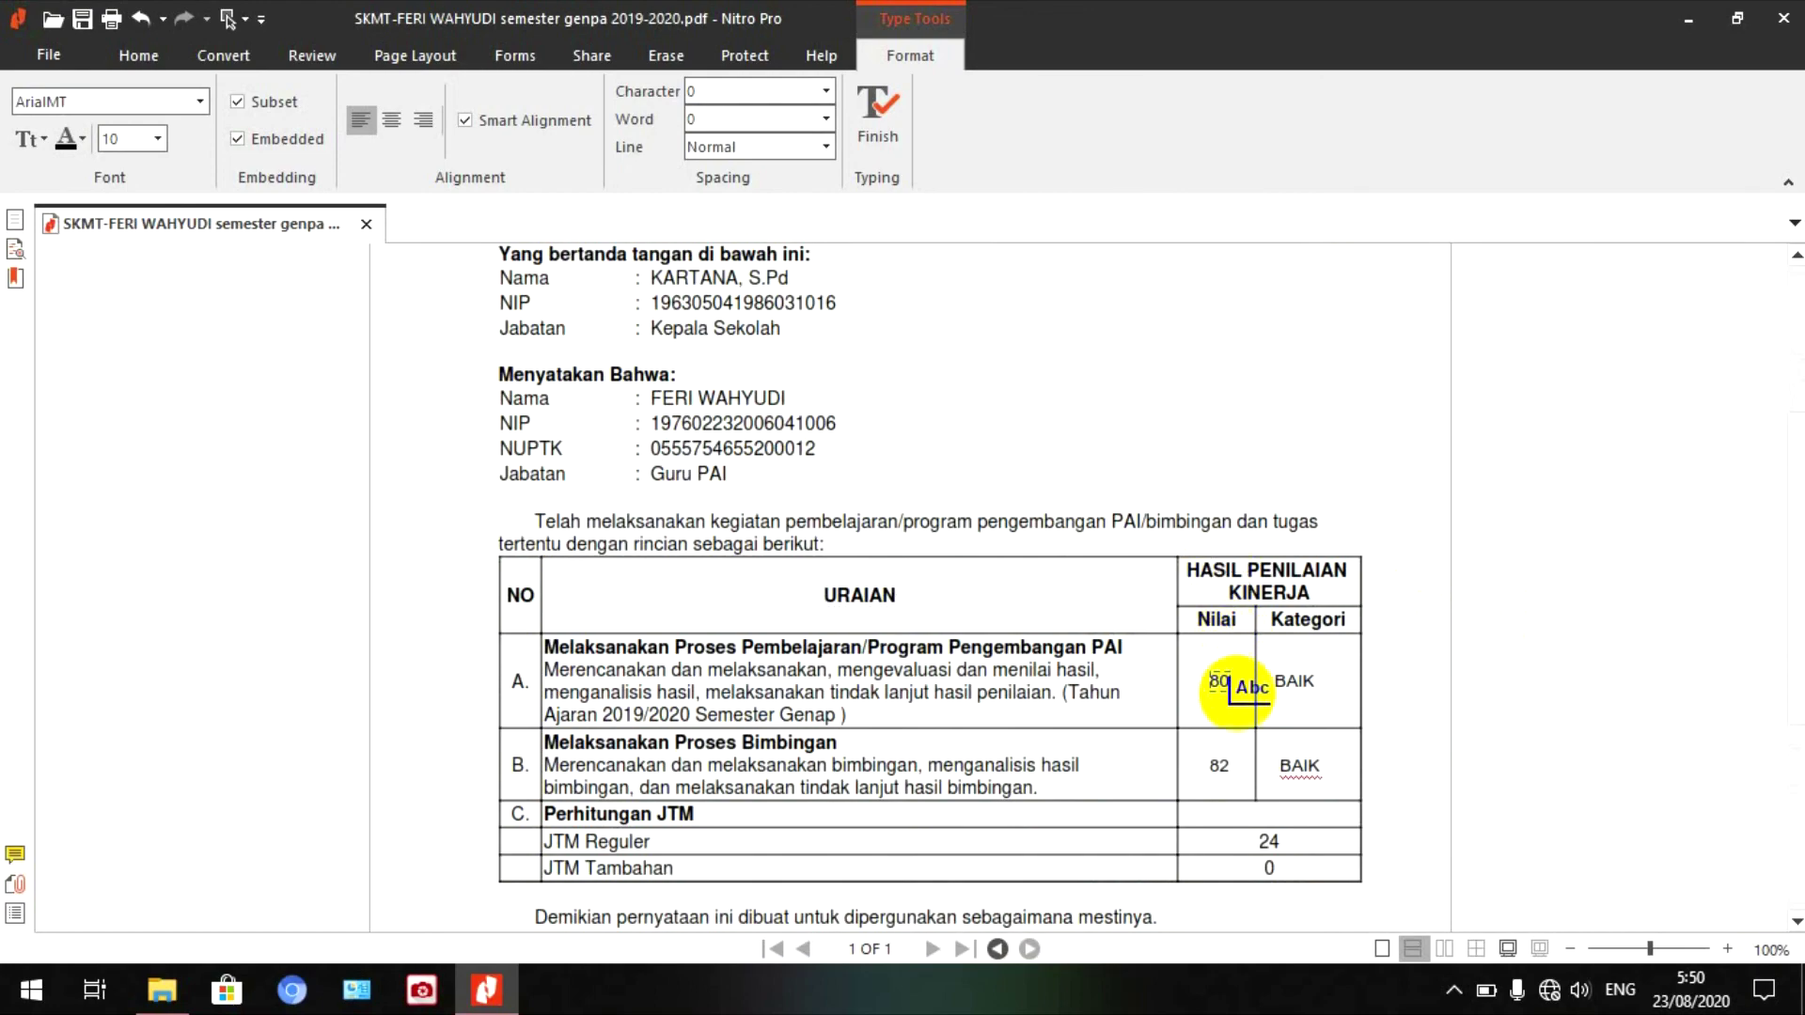
{"action": "scroll", "coordinate": [1325, 712], "scroll_direction": "up", "scroll_amount": 3}
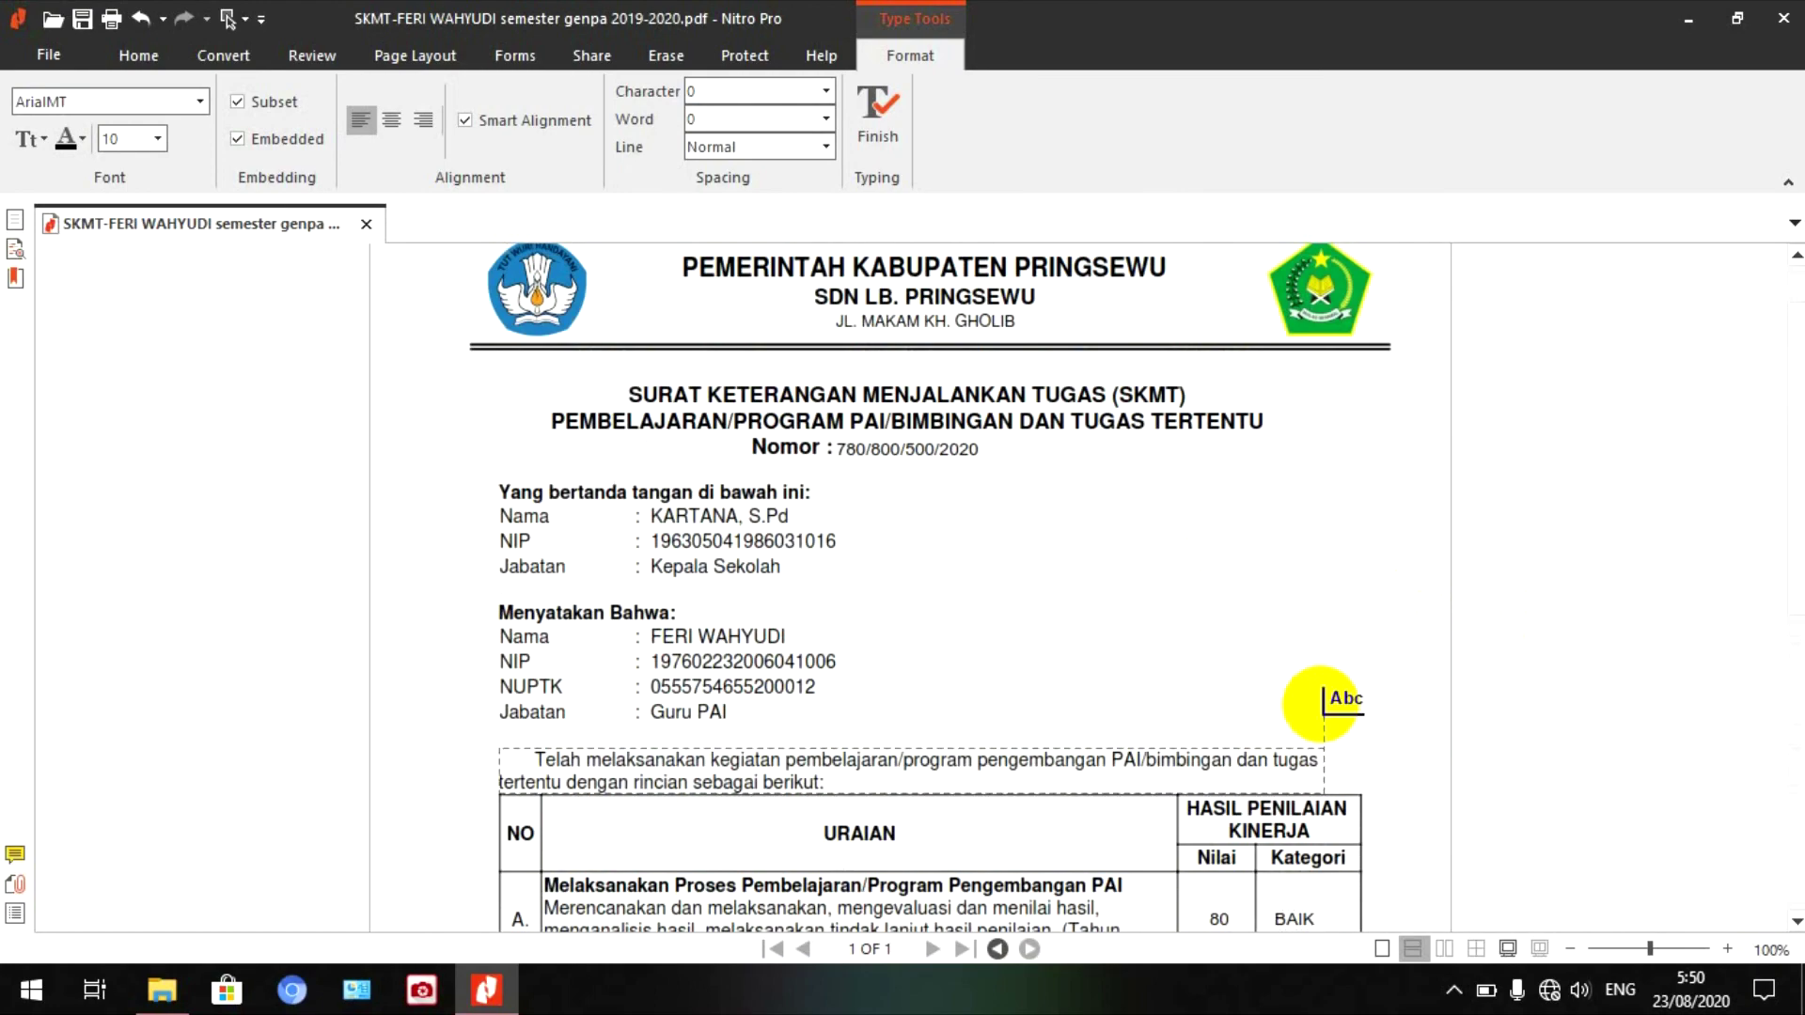
{"action": "scroll", "coordinate": [1325, 701], "scroll_direction": "down", "scroll_amount": 2}
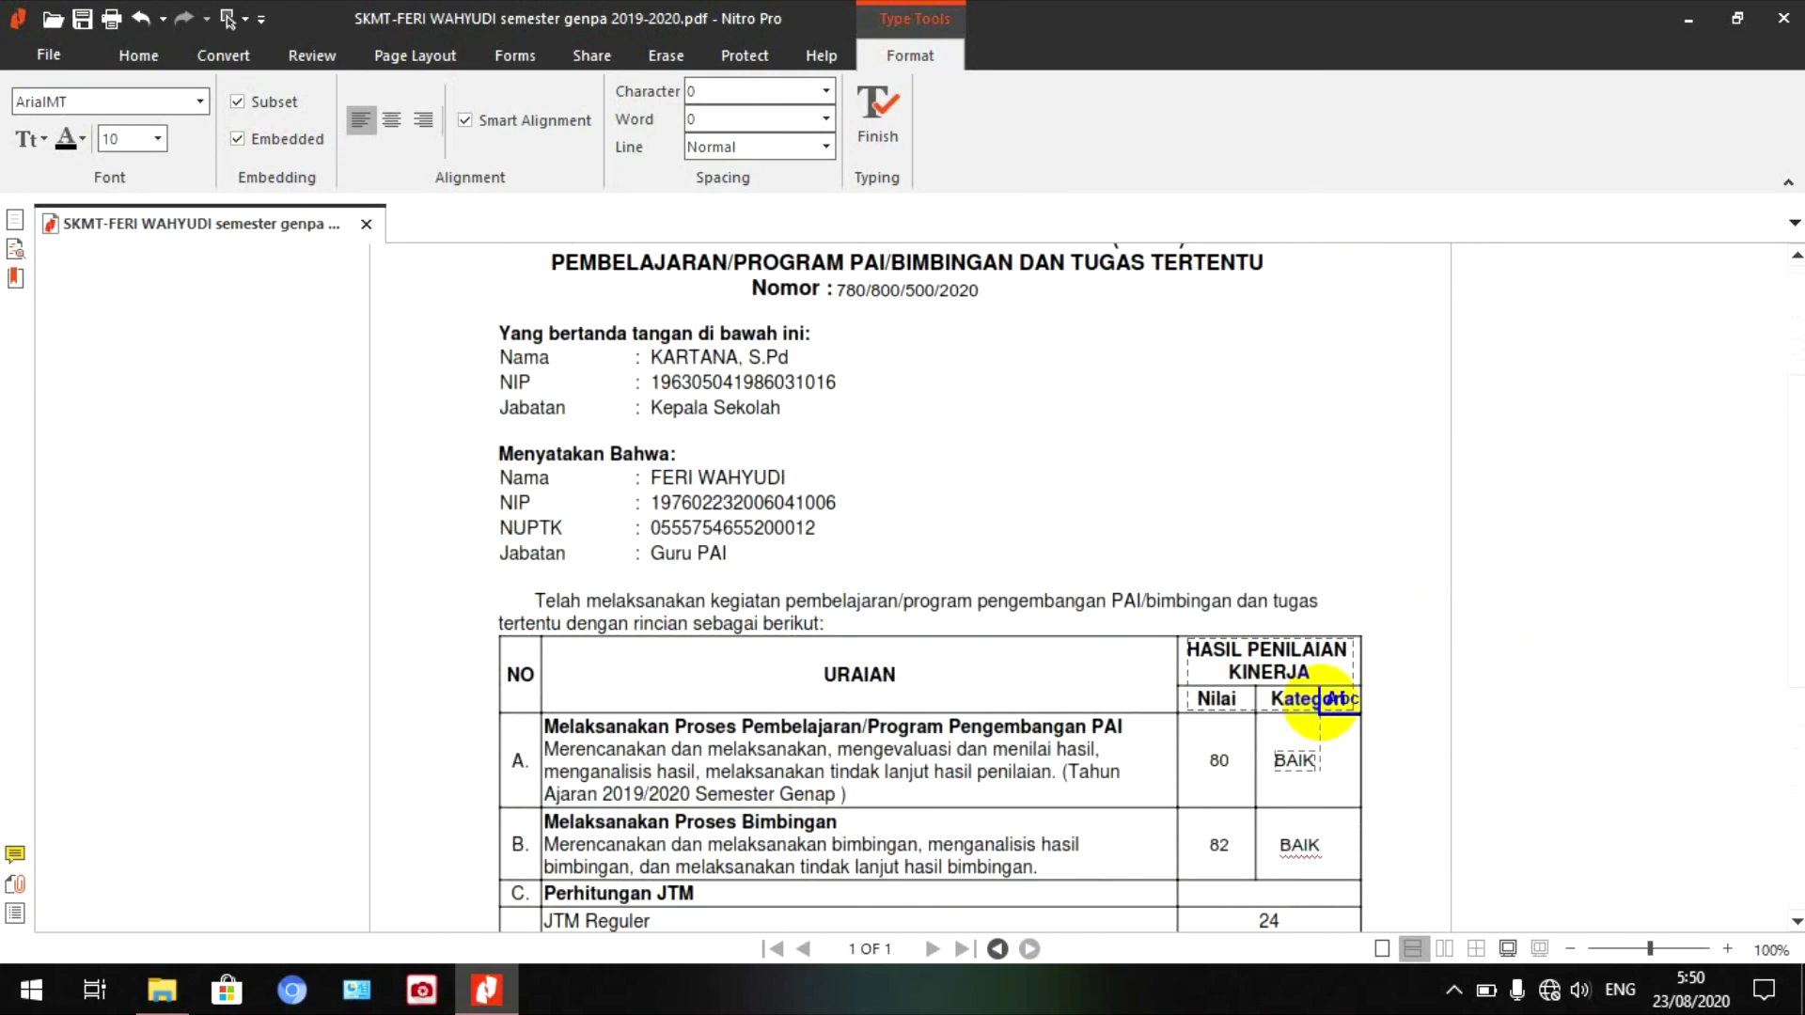
{"action": "scroll", "coordinate": [1325, 700], "scroll_direction": "up", "scroll_amount": 1}
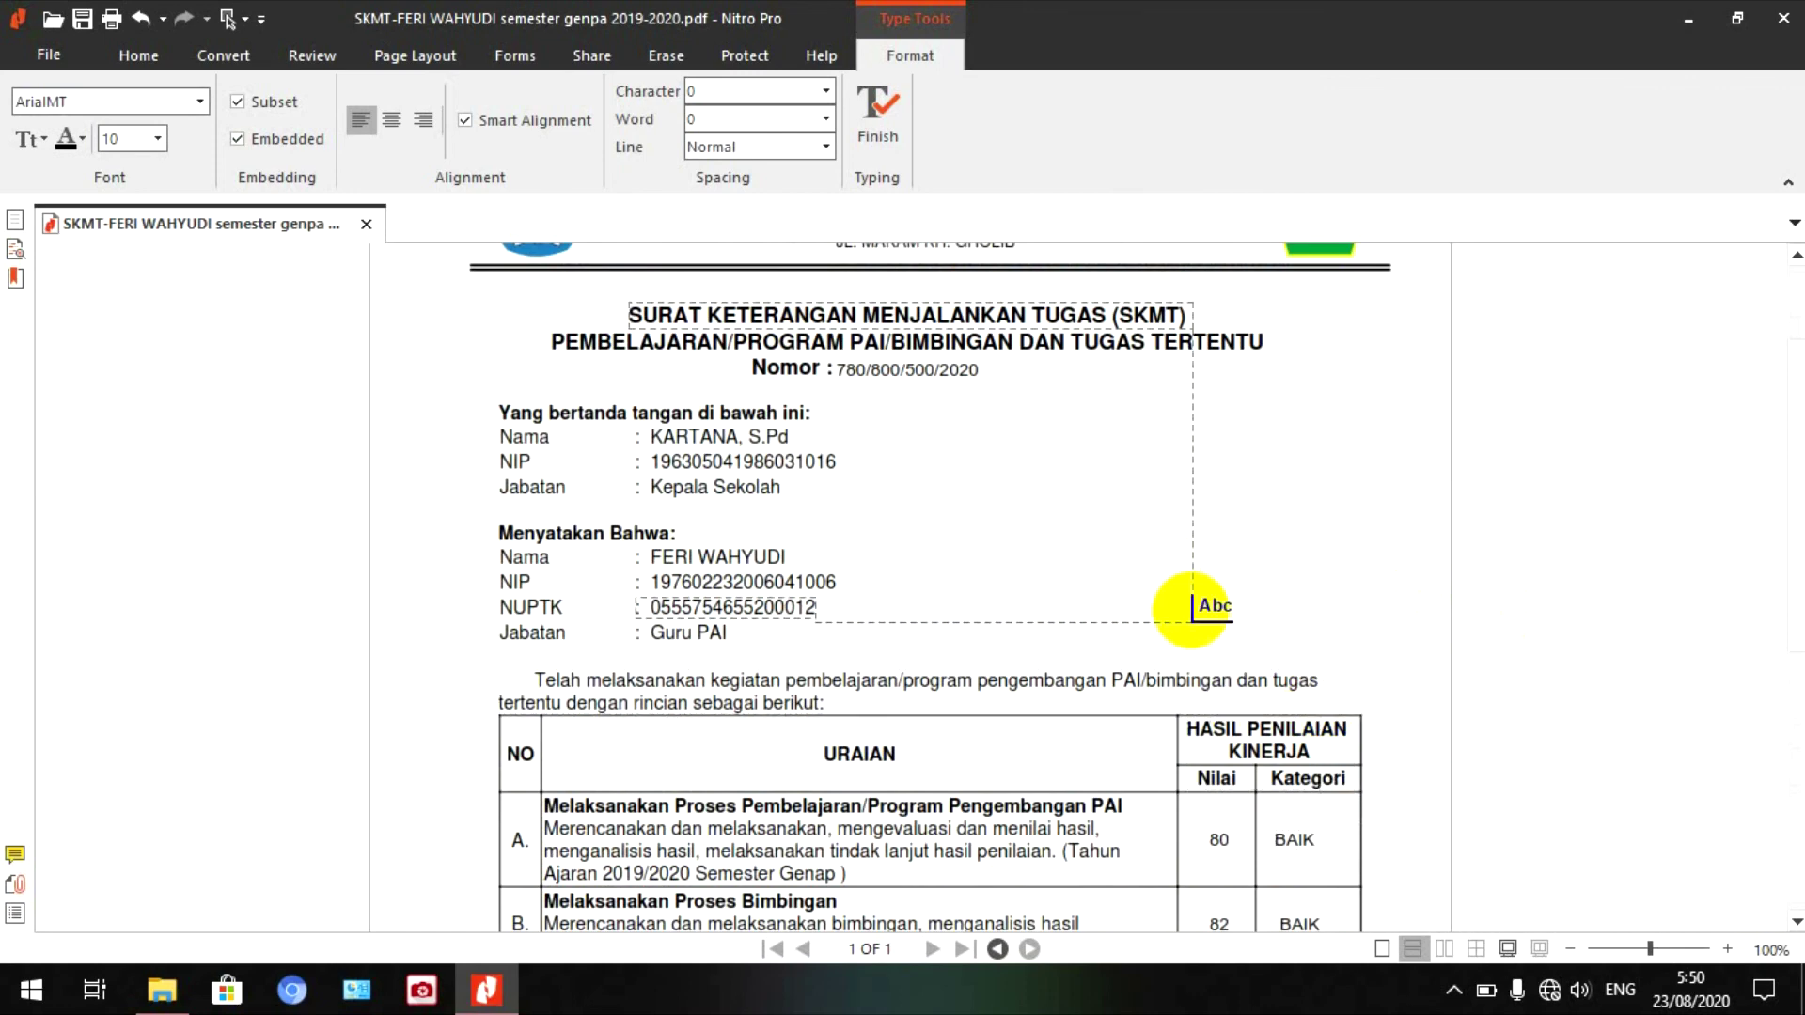